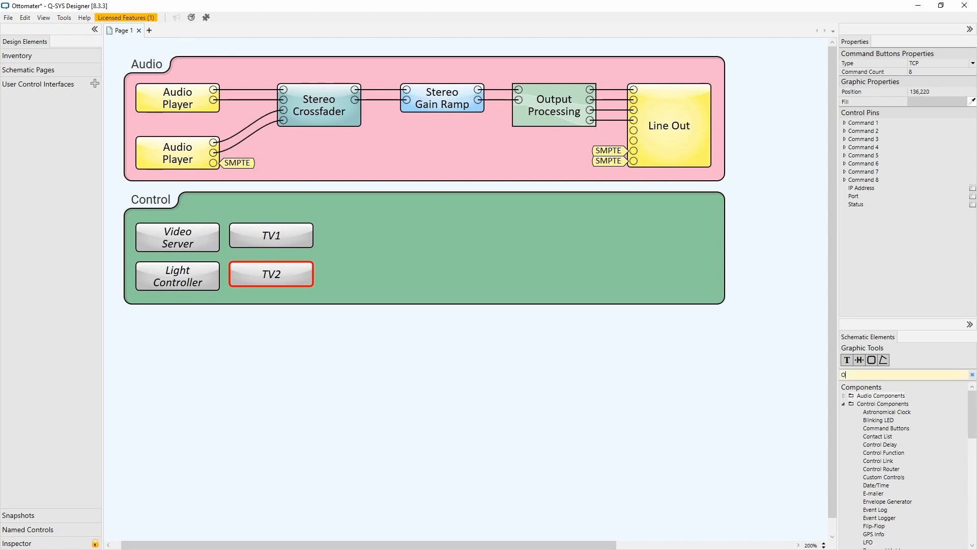
Search for the Ottomater plugin and place it in the Control group.
{"action": "type", "text": "tto"}
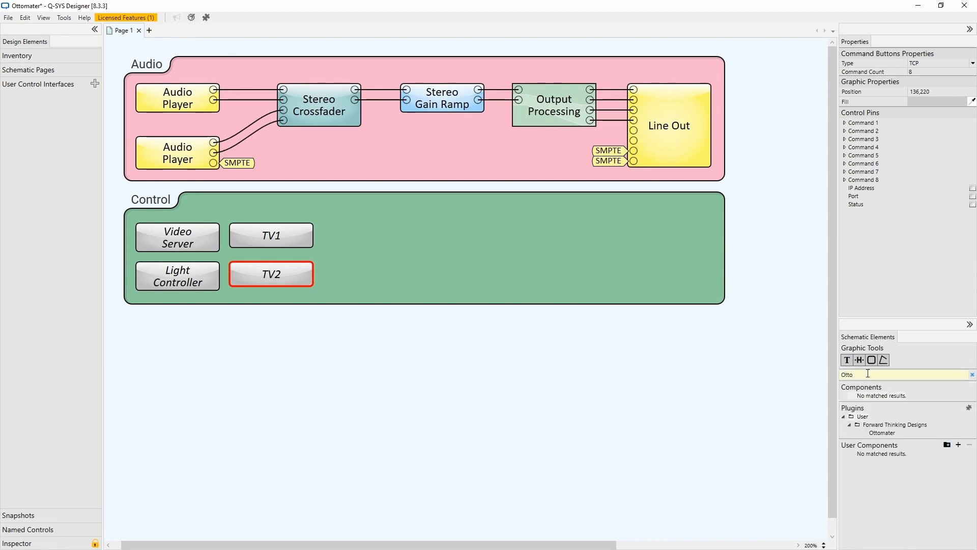
{"action": "left_click_drag", "start_coordinate": [901, 430], "coordinate": [517, 237]}
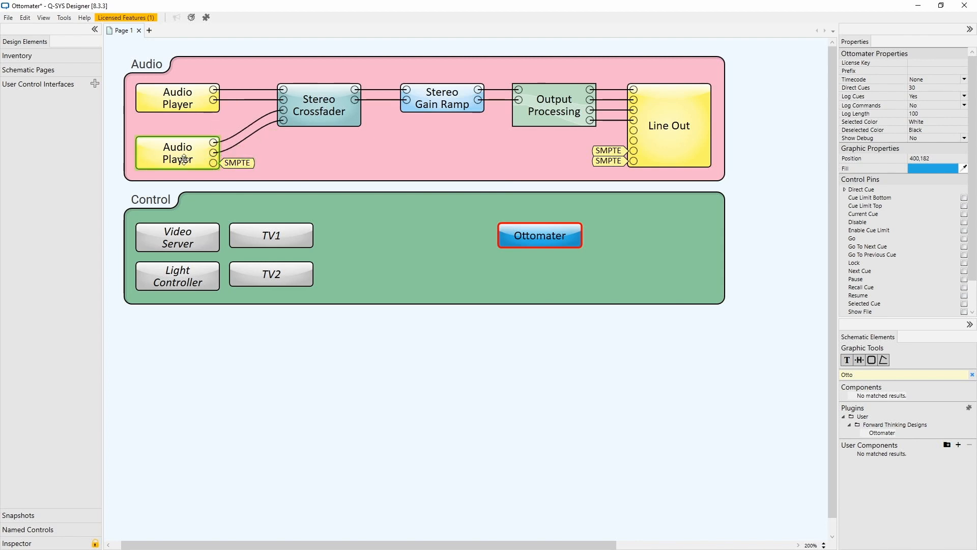
Add an SMPTE LTC Reader component beside the Ottomater and expose its Timecode control pin.
{"action": "left_click_drag", "start_coordinate": [864, 376], "coordinate": [822, 378]}
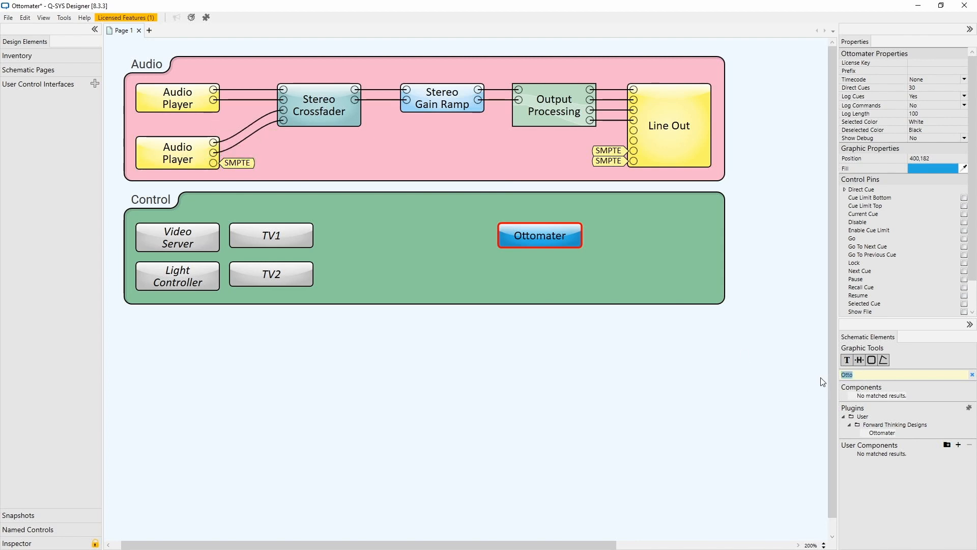
{"action": "type", "text": "SMPTE"}
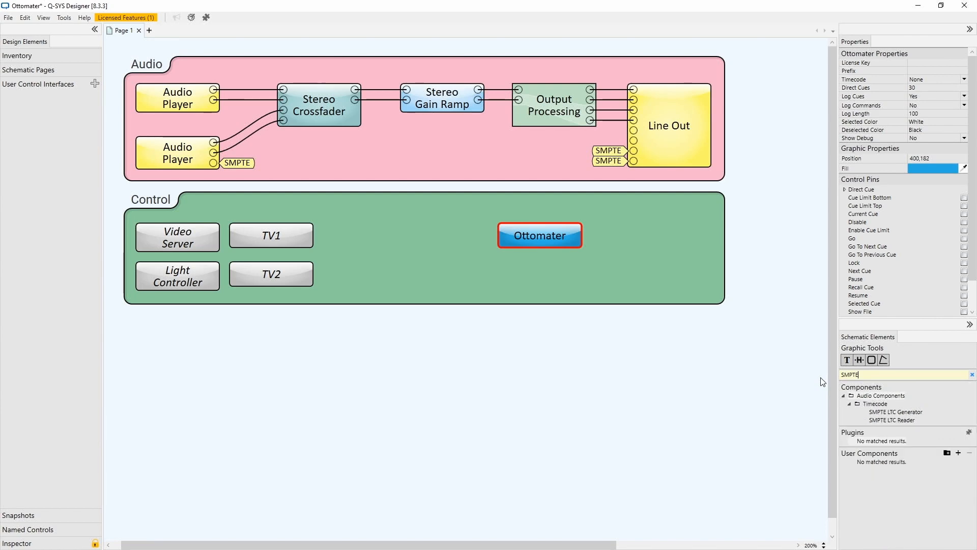
{"action": "left_click_drag", "start_coordinate": [876, 420], "coordinate": [396, 225]}
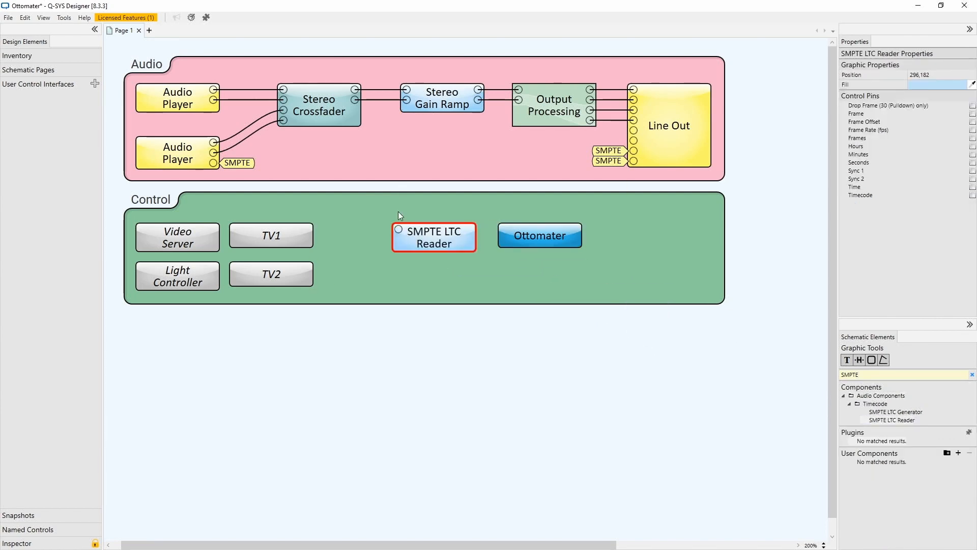
{"action": "left_click", "coordinate": [973, 195]}
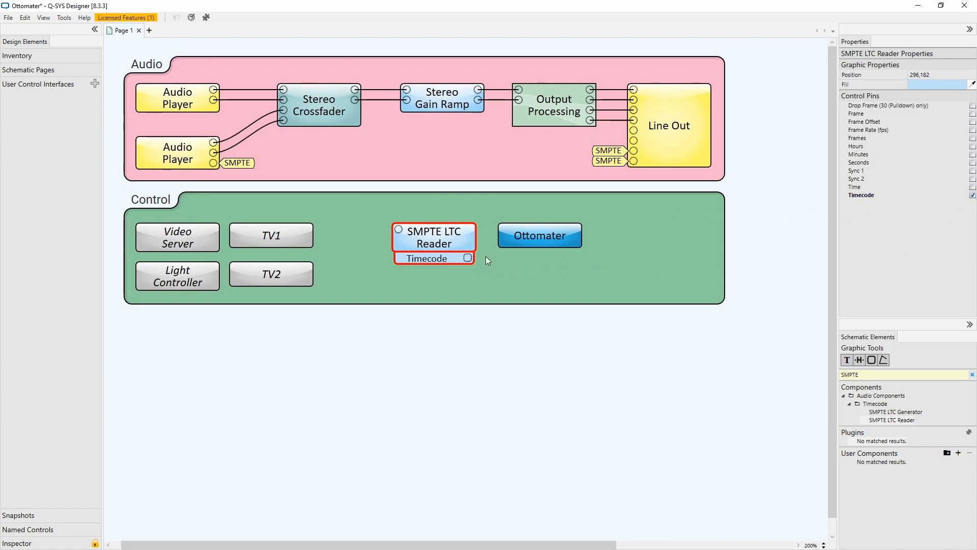
Set the Ottomater's Timecode property to Timecode and enable its External Timecode control pin.
{"action": "left_click", "coordinate": [507, 237]}
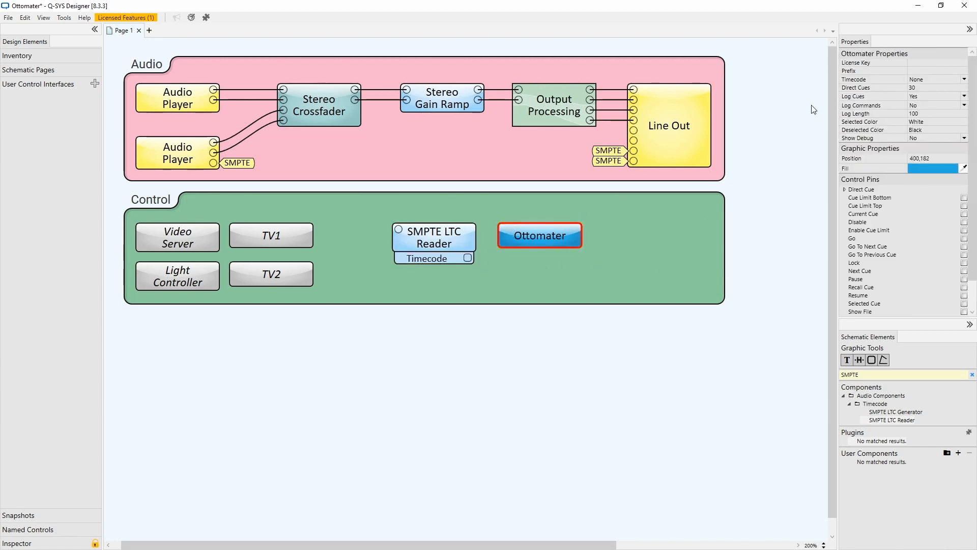
{"action": "left_click", "coordinate": [924, 79]}
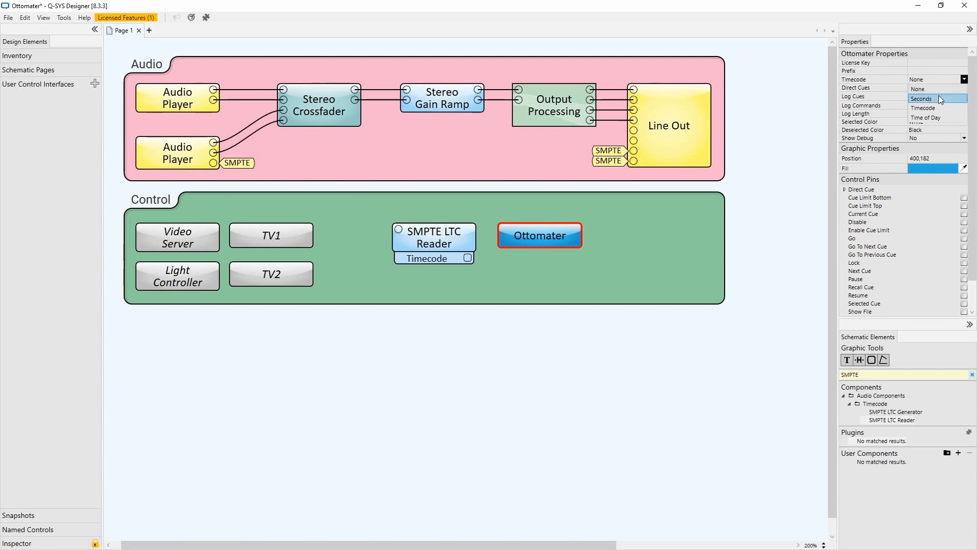
{"action": "left_click", "coordinate": [939, 109]}
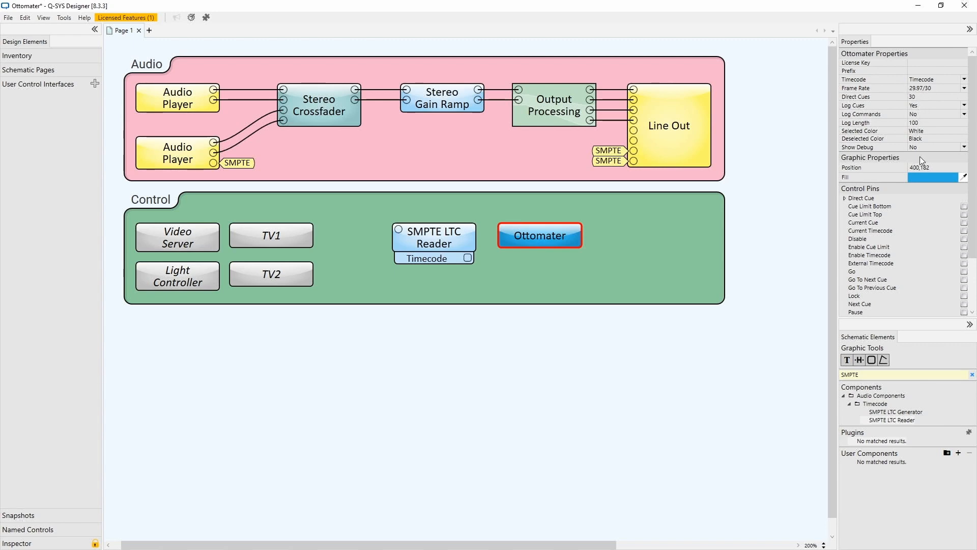
{"action": "left_click", "coordinate": [965, 264]}
Wire the reader's Timecode pin to the Ottomater's External Timecode pin and nudge the reader into line.
{"action": "left_click_drag", "start_coordinate": [468, 259], "coordinate": [508, 251]}
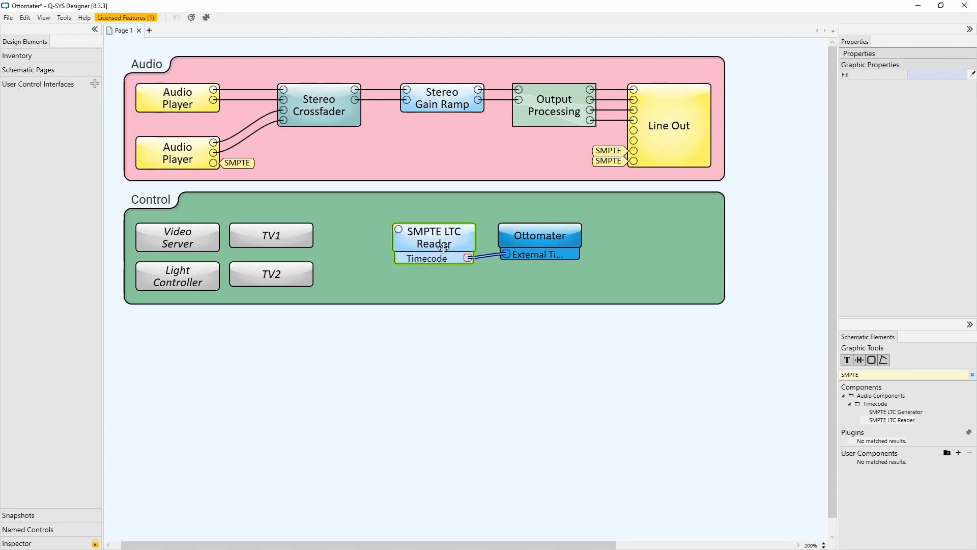
{"action": "left_click", "coordinate": [427, 250]}
{"action": "left_click_drag", "start_coordinate": [427, 249], "coordinate": [429, 245]}
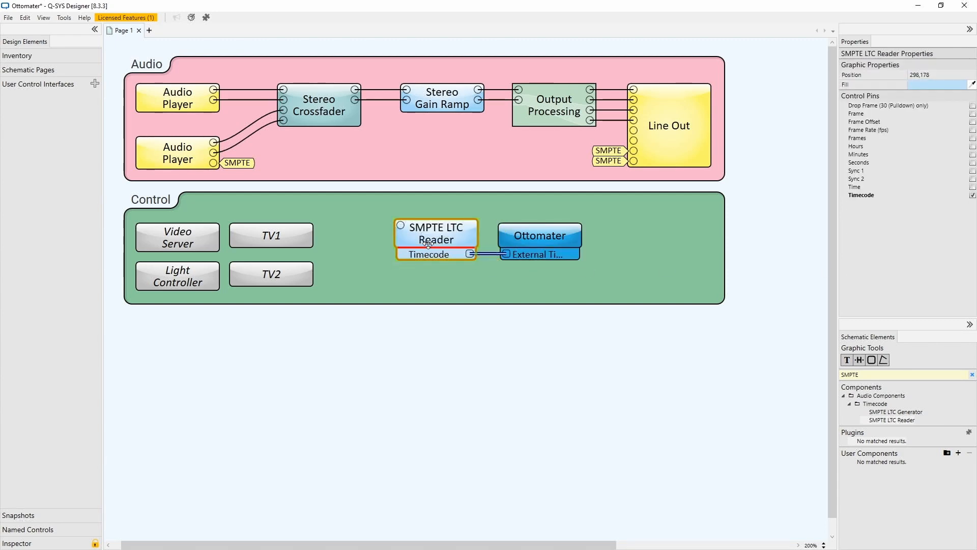
Copy the SMPTE signal name from the lower Audio Player and paste it onto the reader's audio input.
{"action": "left_click", "coordinate": [232, 165]}
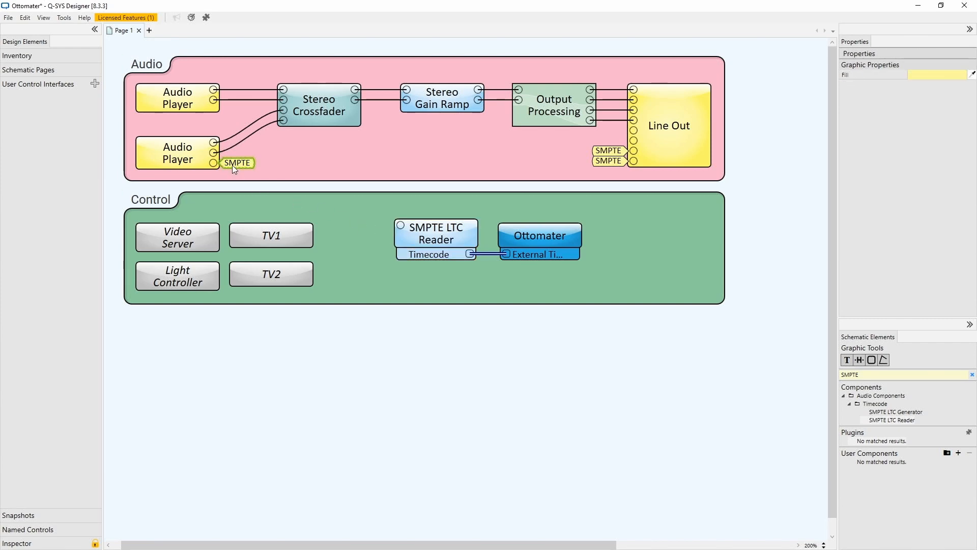
{"action": "left_click", "coordinate": [400, 225]}
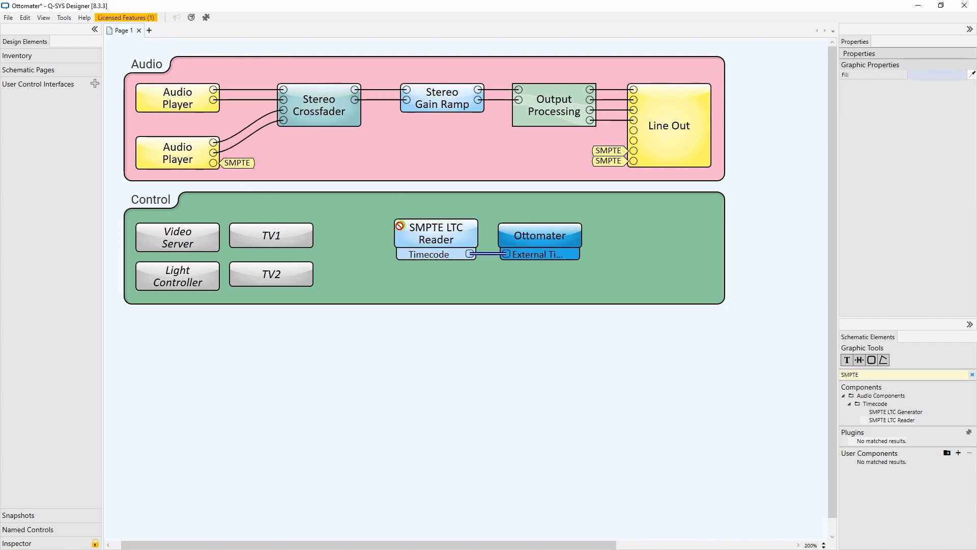
{"action": "key", "text": "ctrl+v"}
{"action": "left_click", "coordinate": [665, 242]}
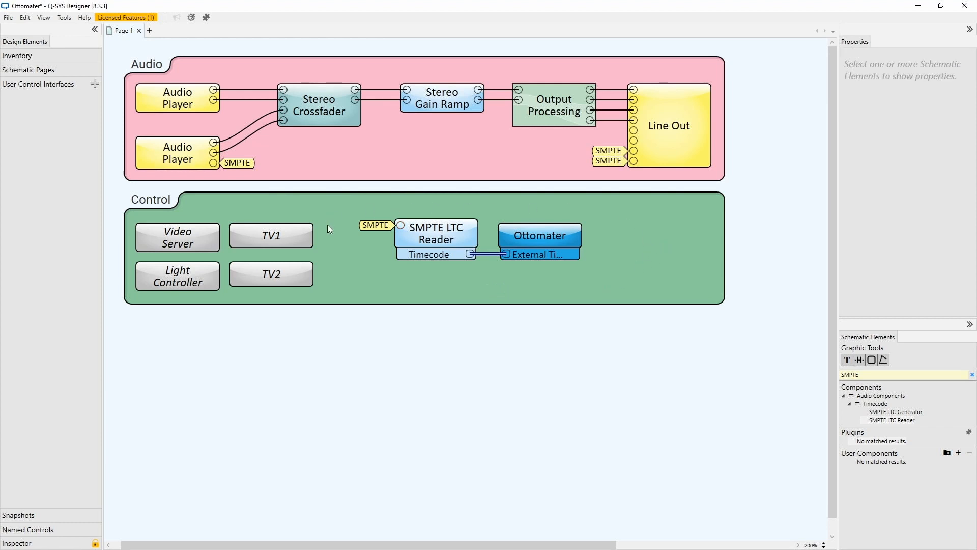
{"action": "left_click", "coordinate": [430, 221]}
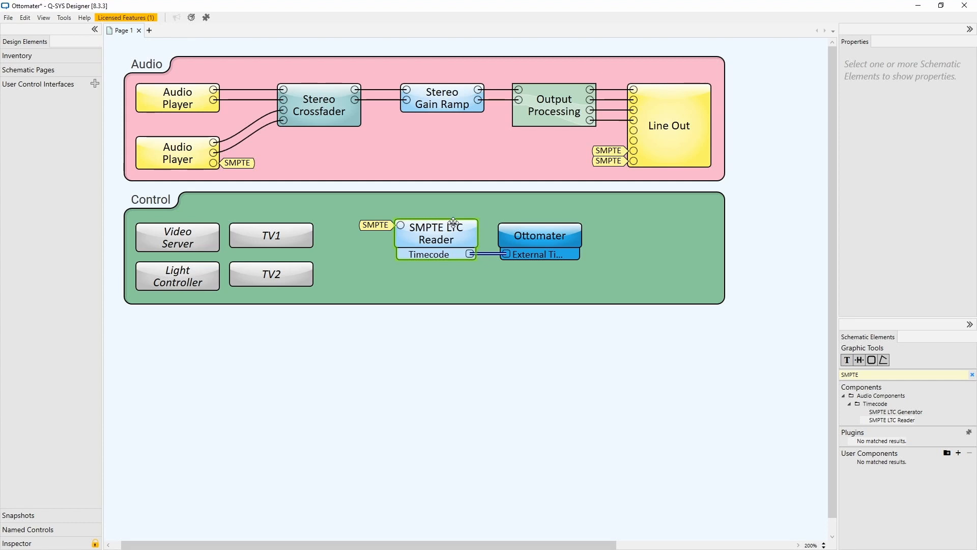
Rename the upper Audio Player to "BGM Player".
{"action": "left_click", "coordinate": [181, 101]}
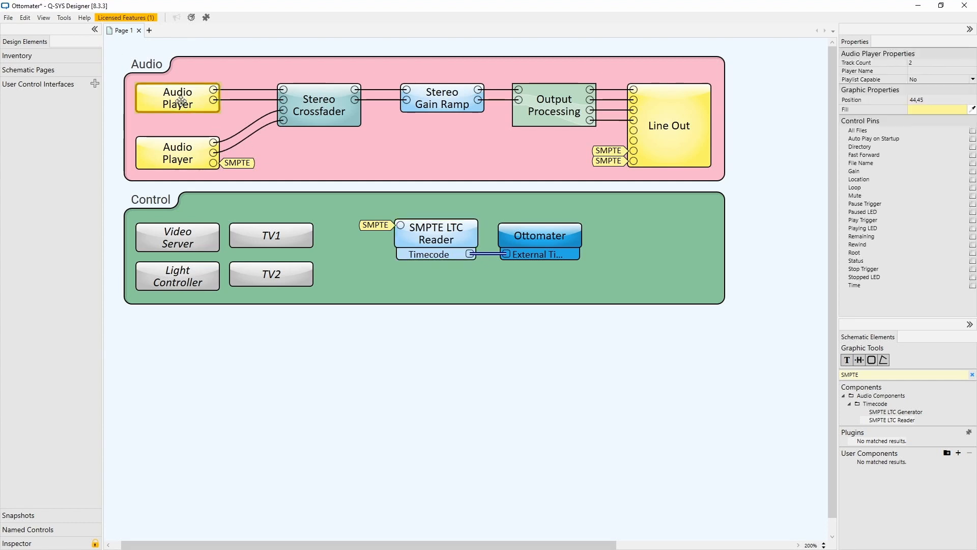
{"action": "type", "text": "BGM Player"}
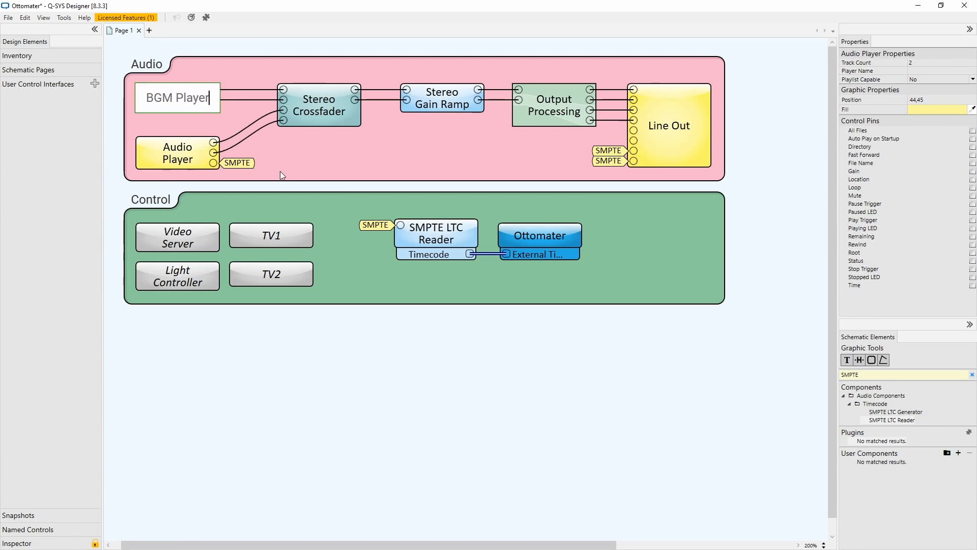
{"action": "left_click", "coordinate": [277, 167]}
Rename the lower Audio Player to "Show Player".
{"action": "left_click", "coordinate": [180, 163]}
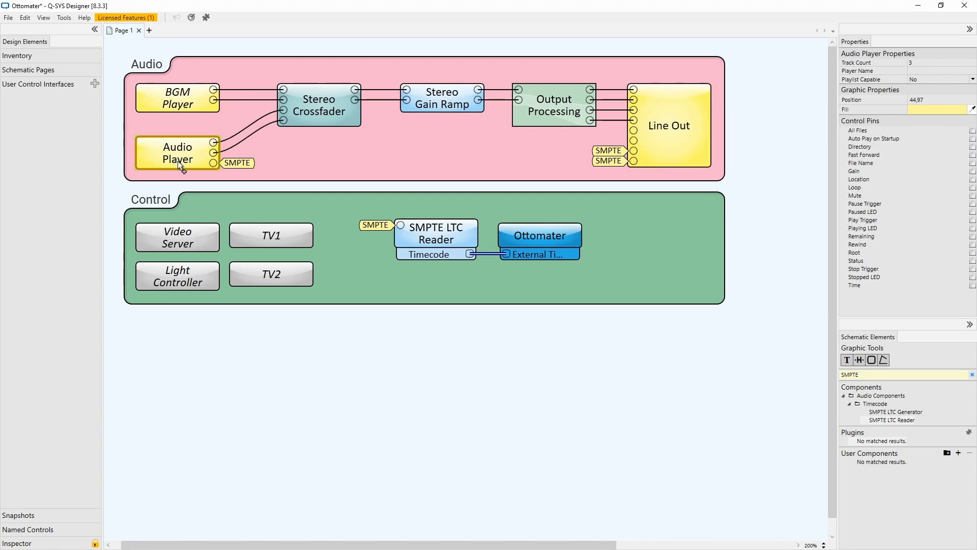
{"action": "type", "text": "Show Player"}
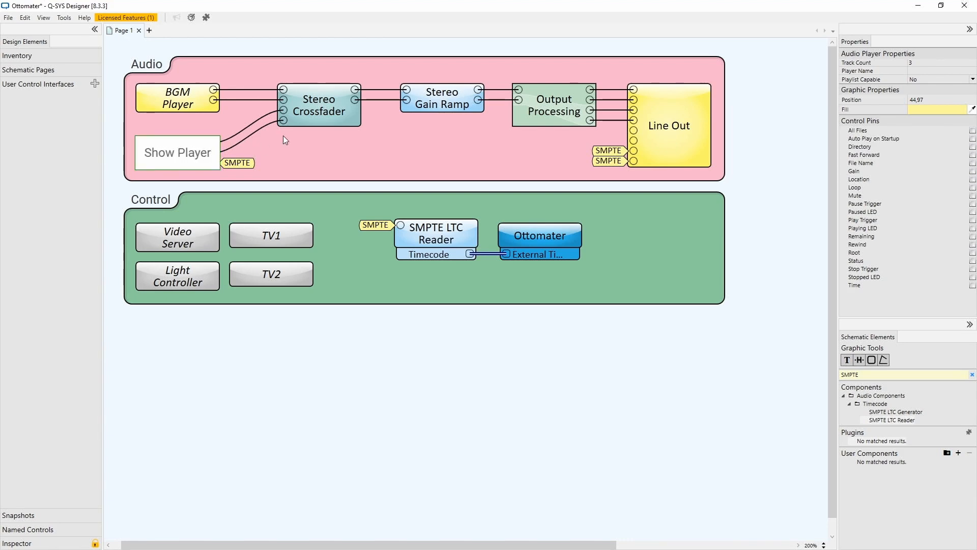
{"action": "left_click", "coordinate": [286, 140]}
Rename the Stereo Crossfader block to "Crossfader".
{"action": "left_click", "coordinate": [329, 105]}
{"action": "key", "text": "F2"}
{"action": "type", "text": "Crossfader"}
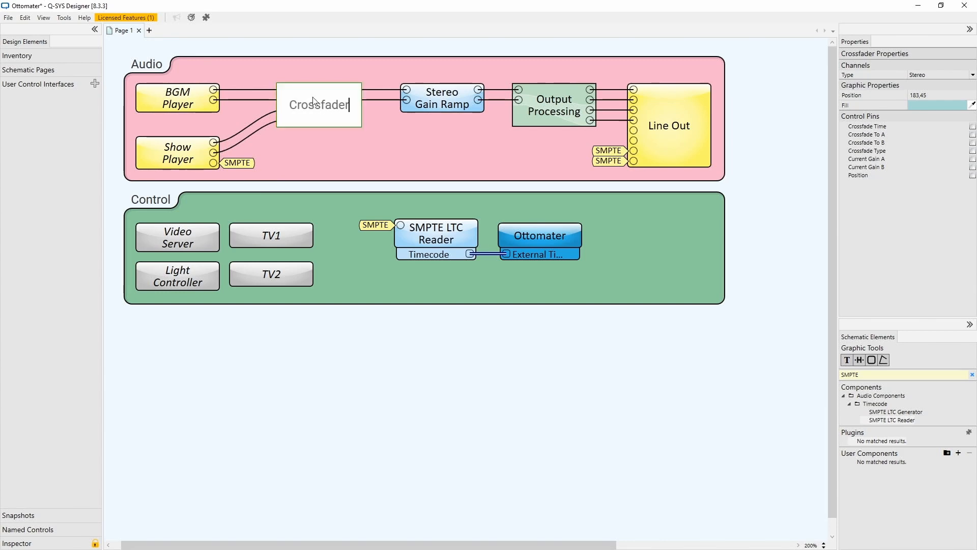
{"action": "key", "text": "Return"}
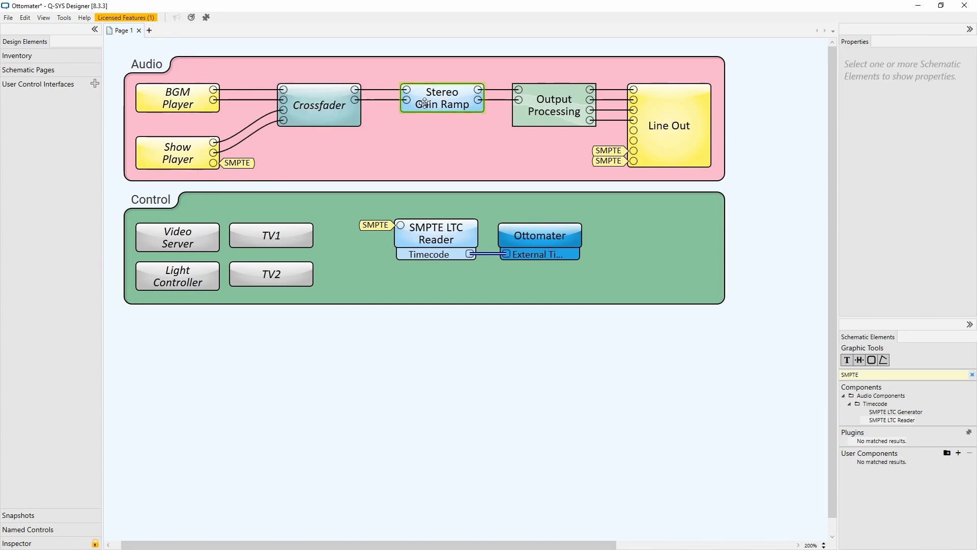
Rename the Stereo Gain Ramp block to "System Mute".
{"action": "left_click", "coordinate": [442, 92]}
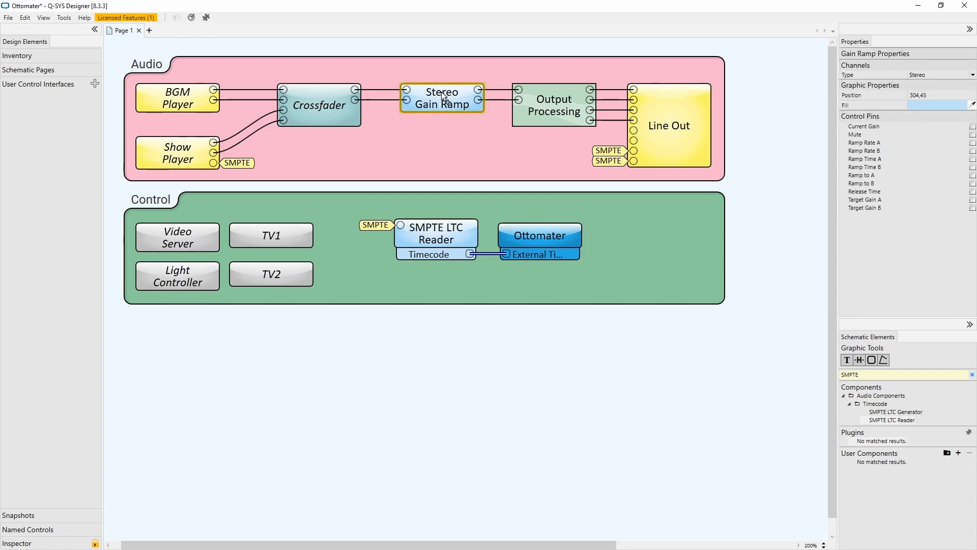
{"action": "key", "text": "F2"}
{"action": "type", "text": "System Mute"}
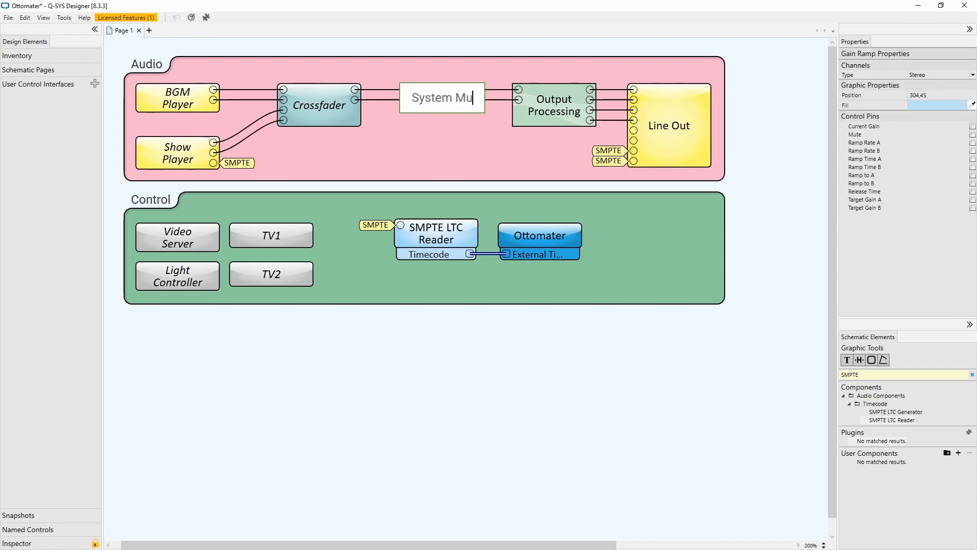
{"action": "left_click", "coordinate": [429, 147]}
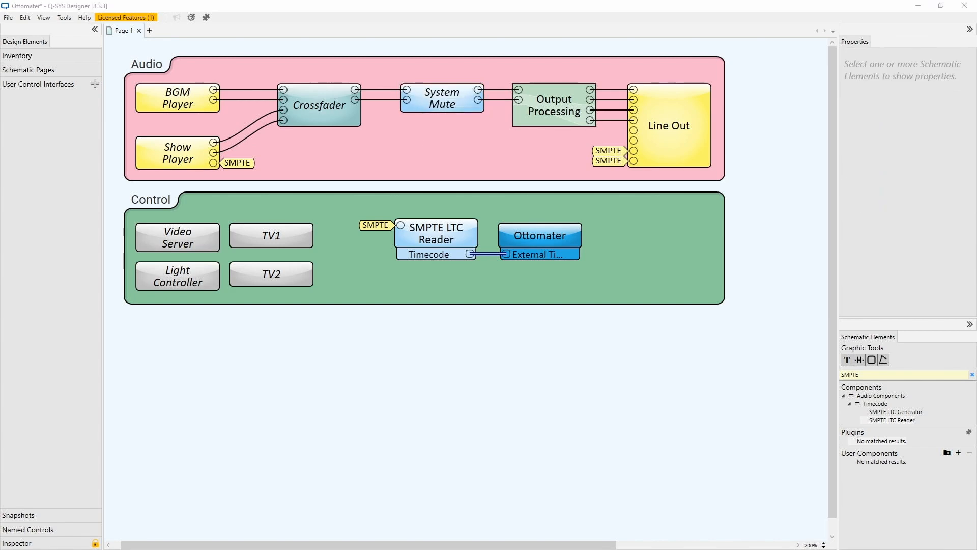
Paste the licence key into the Ottomater's License Key property.
{"action": "left_click", "coordinate": [570, 234]}
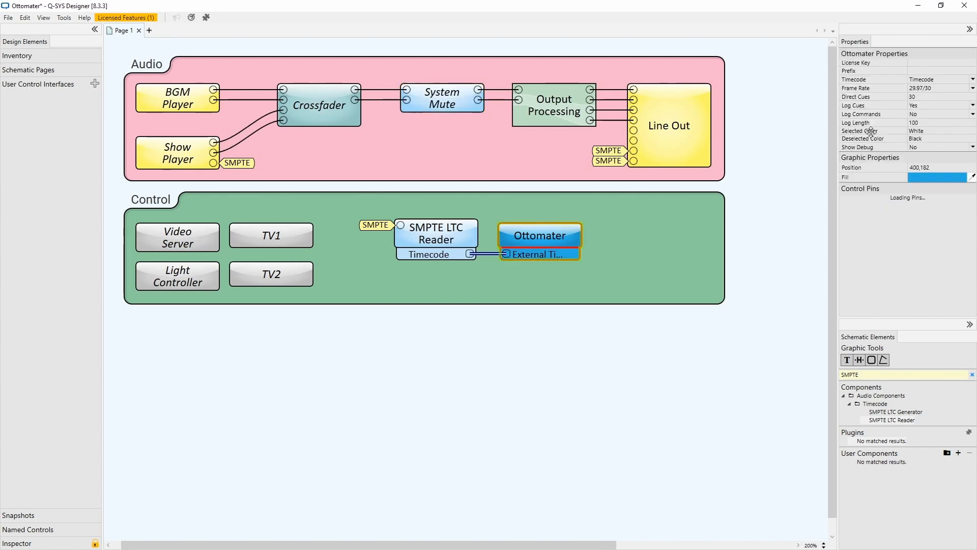
{"action": "left_click", "coordinate": [918, 60]}
{"action": "key", "text": "ctrl+v"}
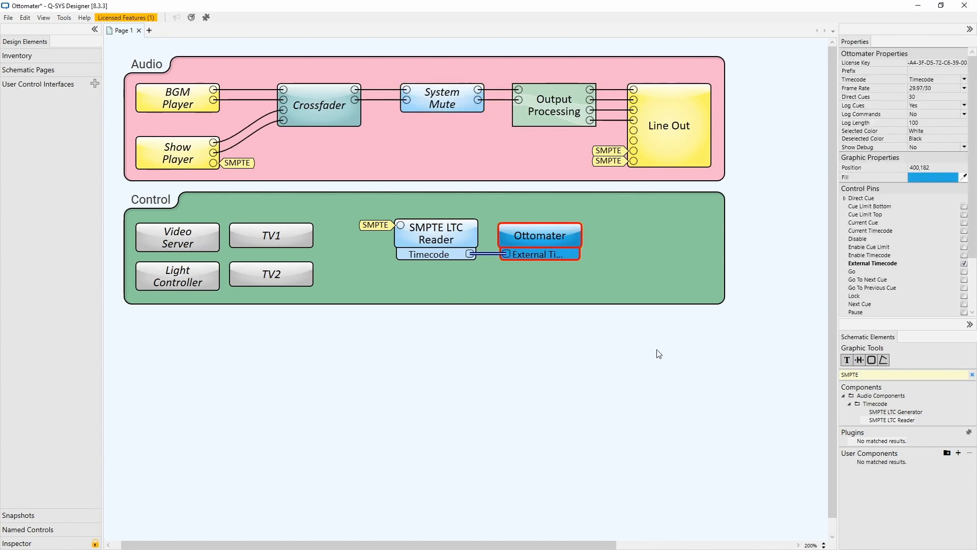
{"action": "left_click", "coordinate": [635, 357]}
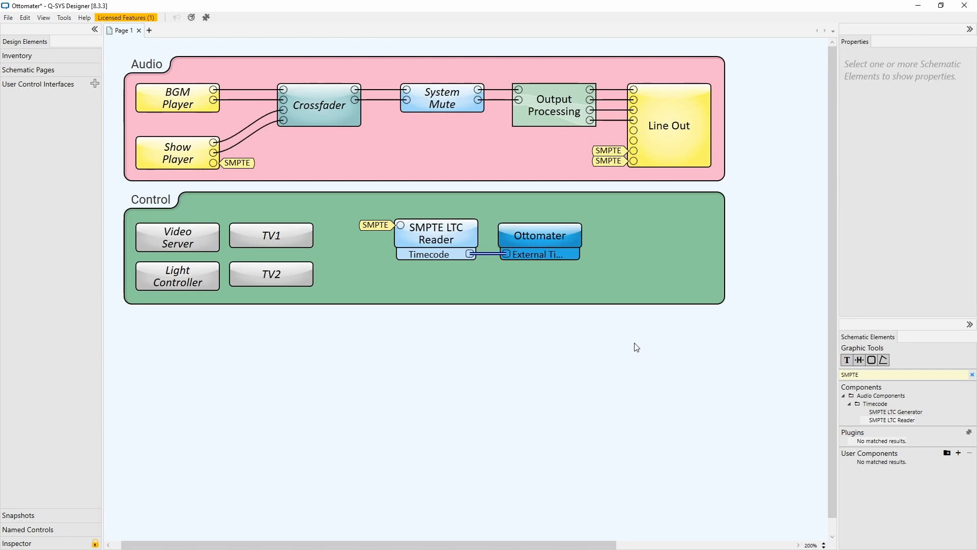
Run the design and add a cue named "Start Of Day" to the Ottomater cue list.
{"action": "key", "text": "F5"}
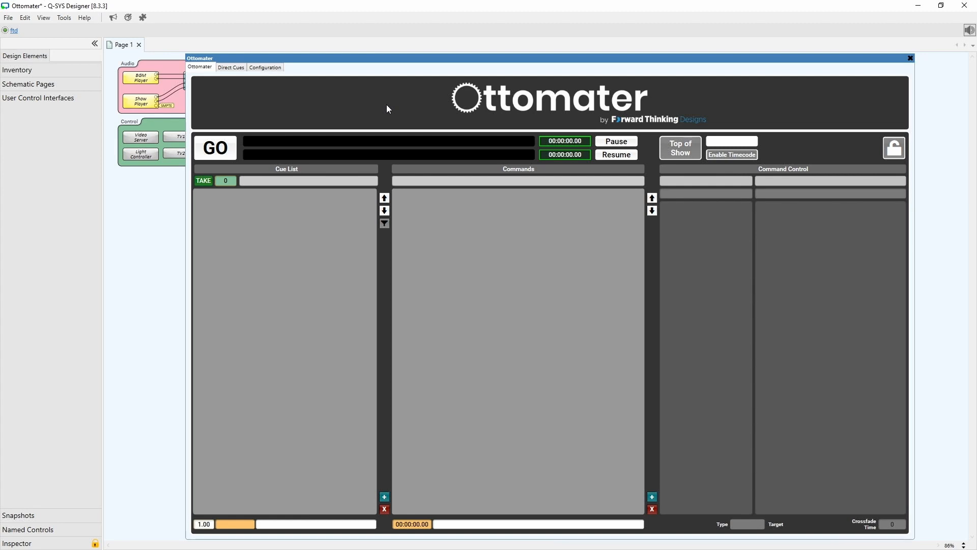
{"action": "left_click", "coordinate": [386, 499]}
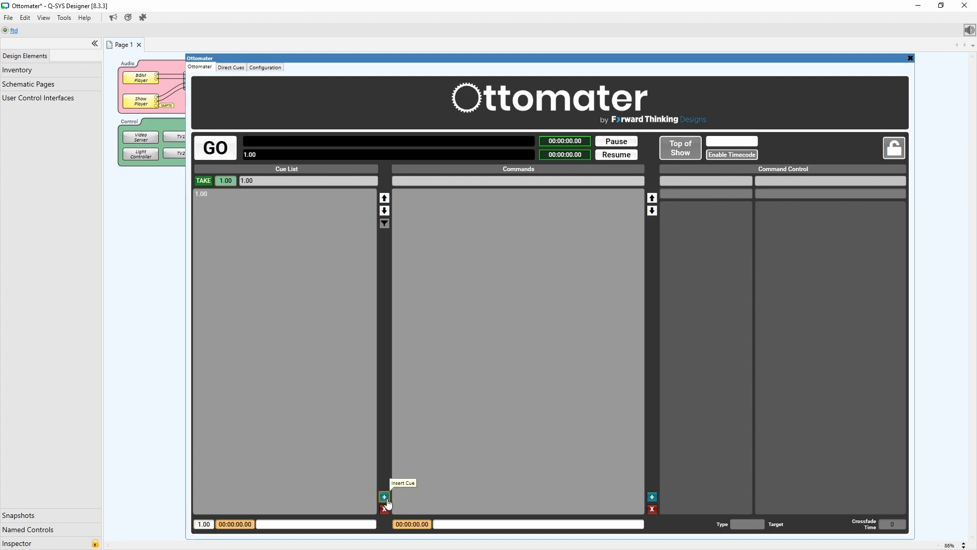
{"action": "left_click", "coordinate": [300, 527]}
{"action": "type", "text": "Start Of Day"}
{"action": "key", "text": "Return"}
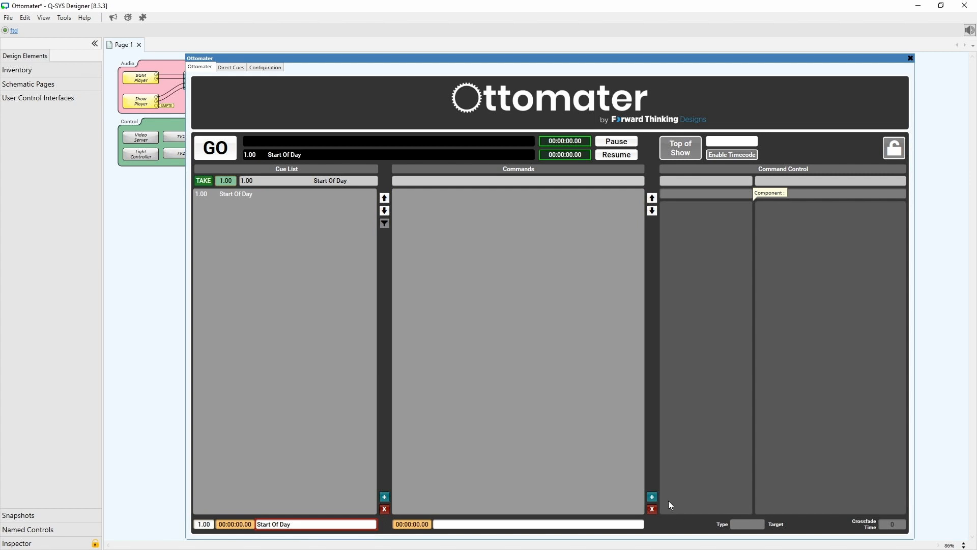
Insert a command in the cue that triggers TV1's command.1.trigger control.
{"action": "left_click", "coordinate": [652, 498]}
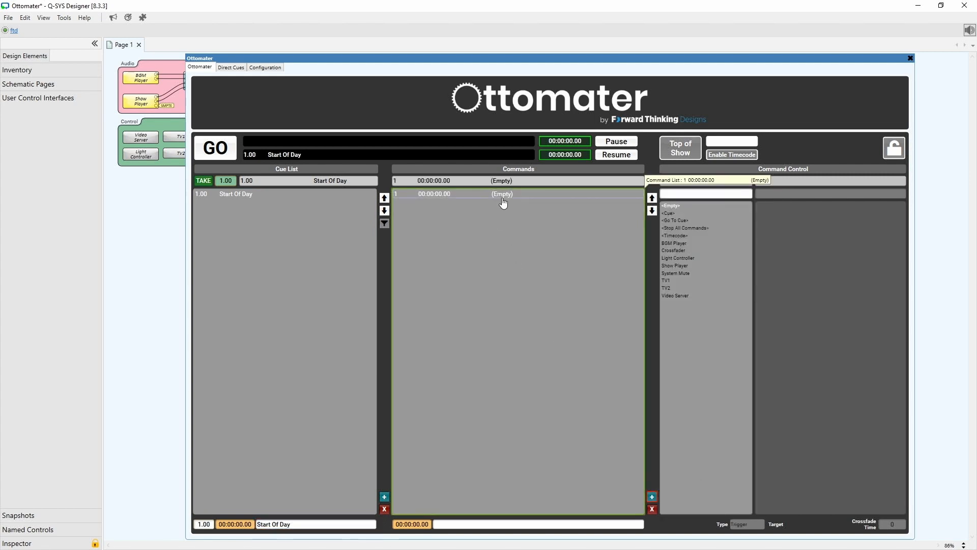
{"action": "left_click", "coordinate": [679, 283]}
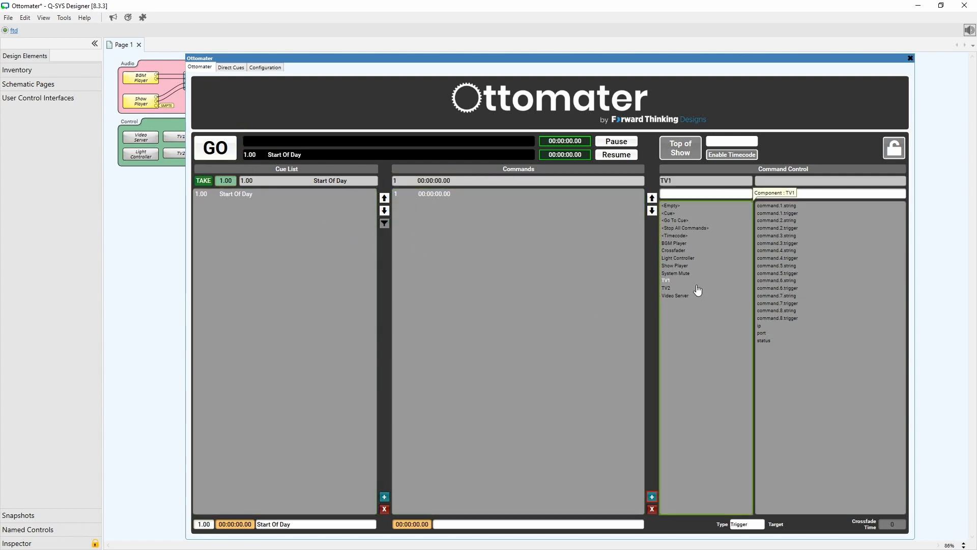
{"action": "left_click", "coordinate": [804, 214]}
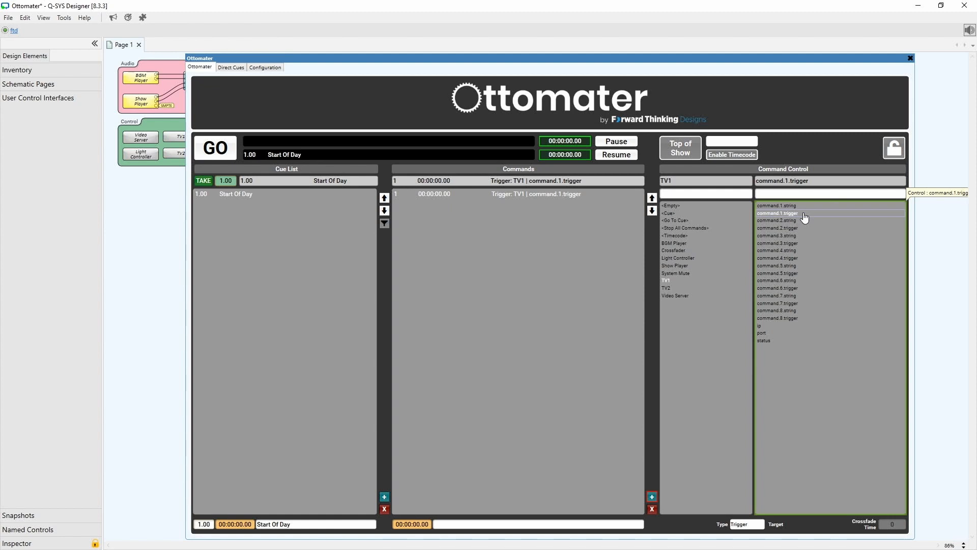
Insert a new command in the cue that triggers TV2's command.1.trigger control.
{"action": "left_click", "coordinate": [652, 497]}
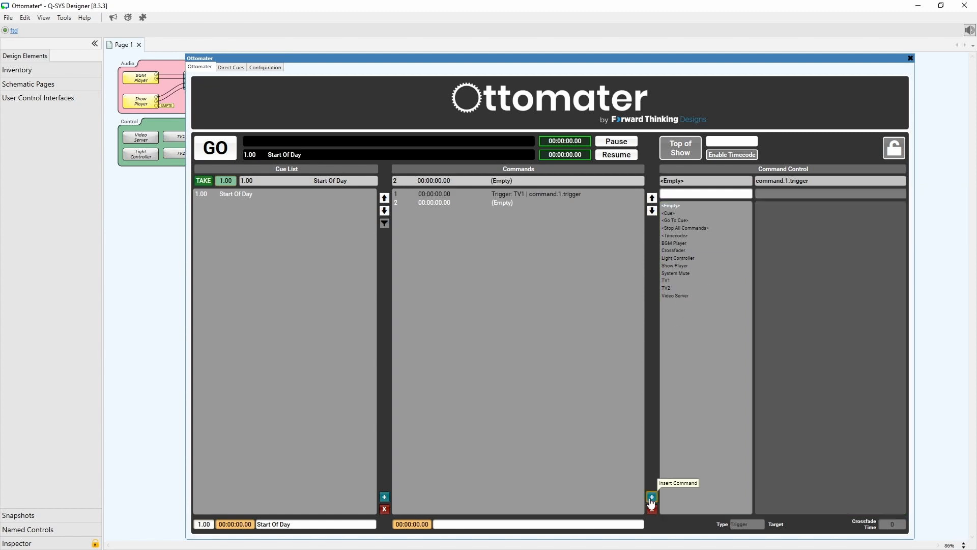
{"action": "left_click", "coordinate": [680, 289]}
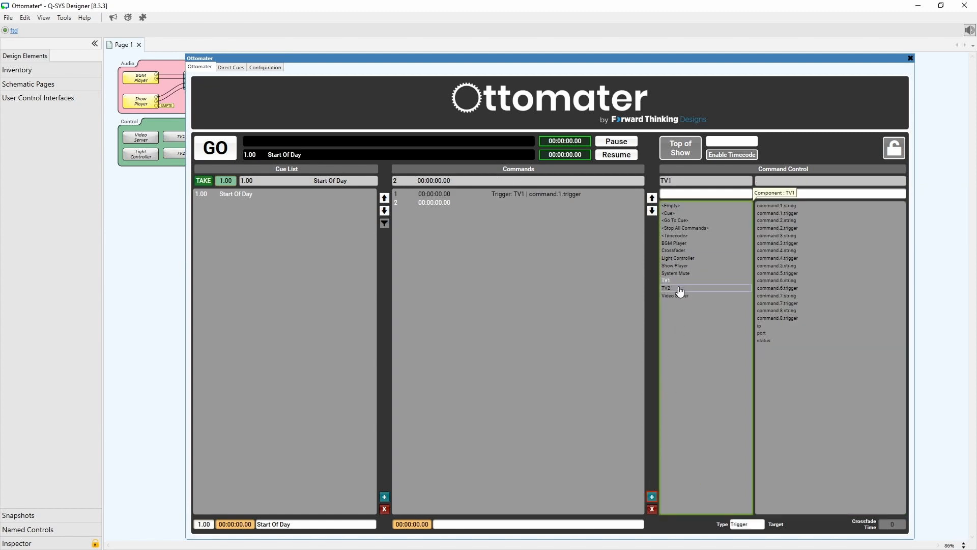
{"action": "left_click", "coordinate": [795, 214]}
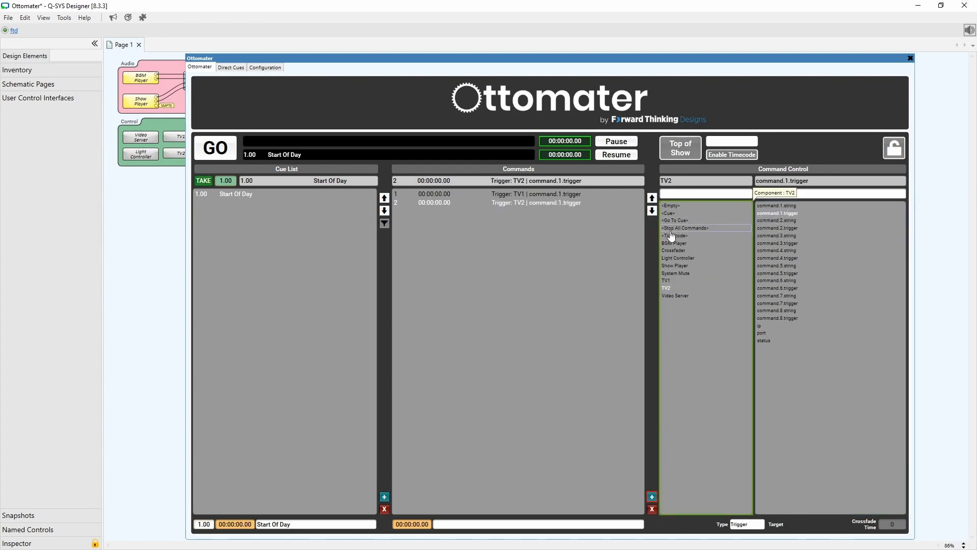
Add a command on System Mute's mute control and set its type to Boolean.
{"action": "left_click", "coordinate": [652, 498]}
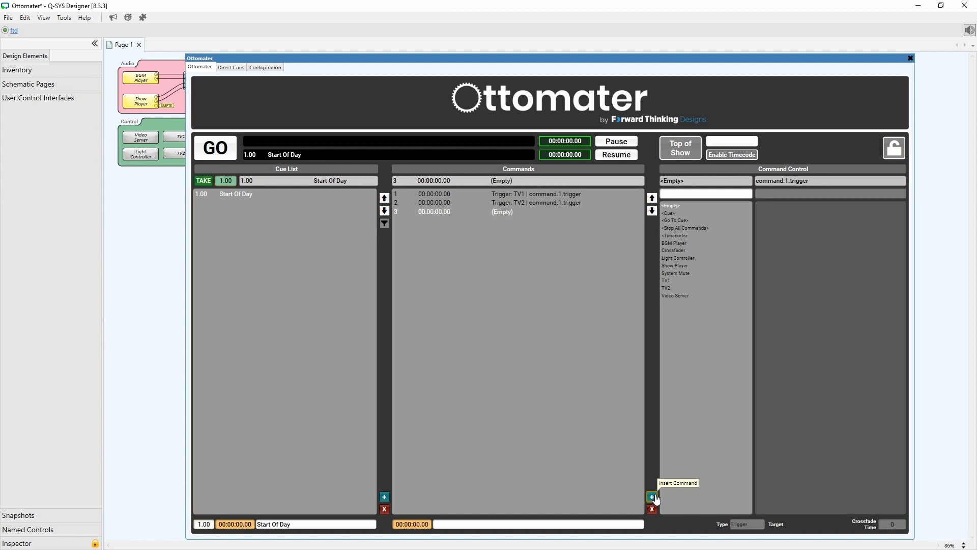
{"action": "left_click", "coordinate": [691, 275]}
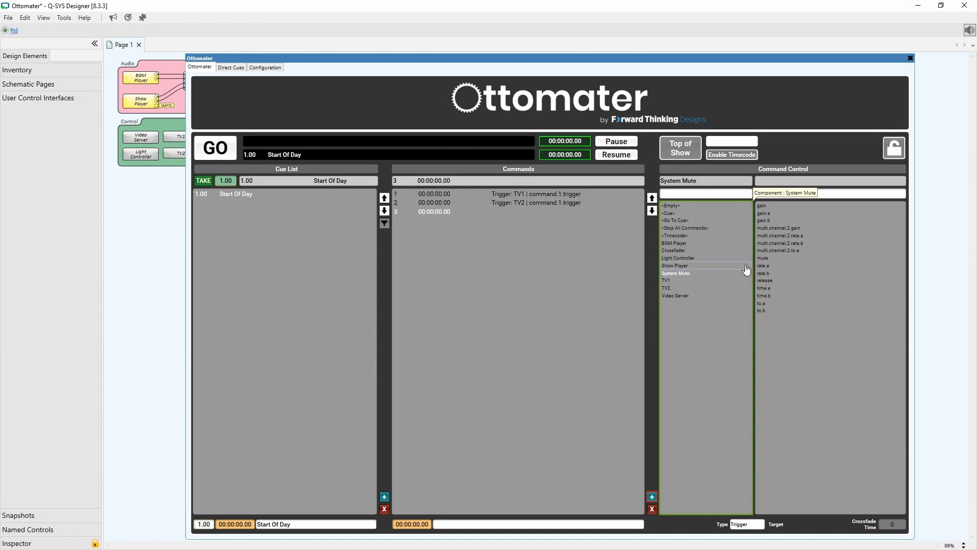
{"action": "left_click", "coordinate": [773, 260]}
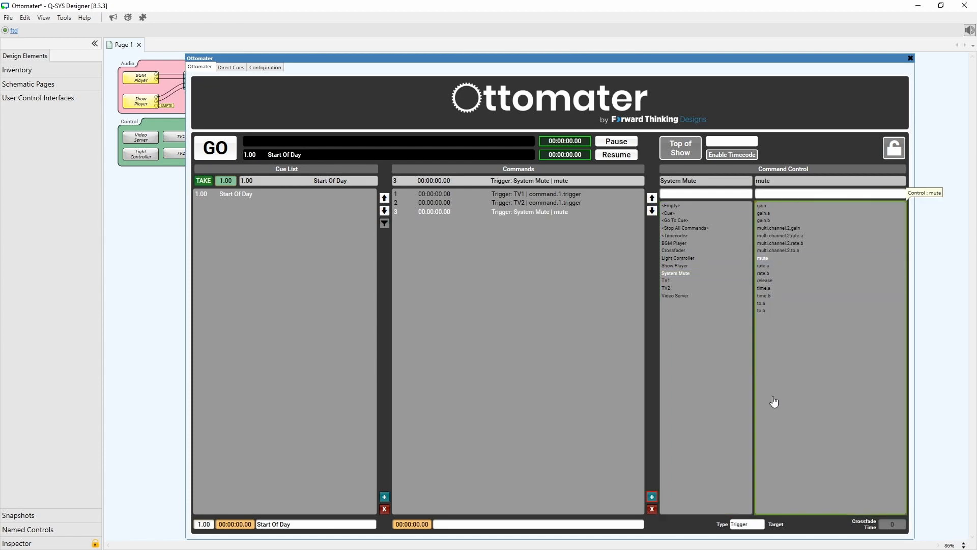
{"action": "left_click", "coordinate": [753, 525]}
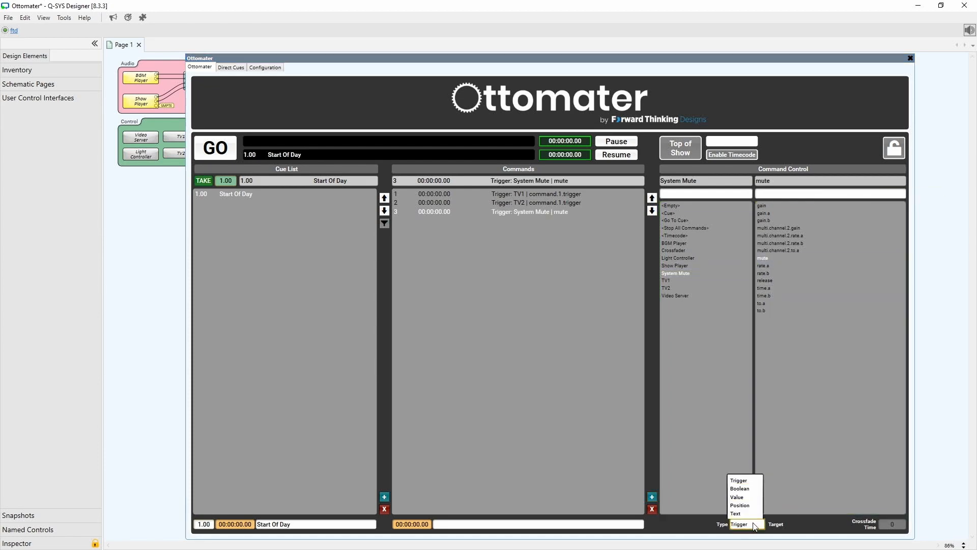
{"action": "left_click", "coordinate": [740, 481]}
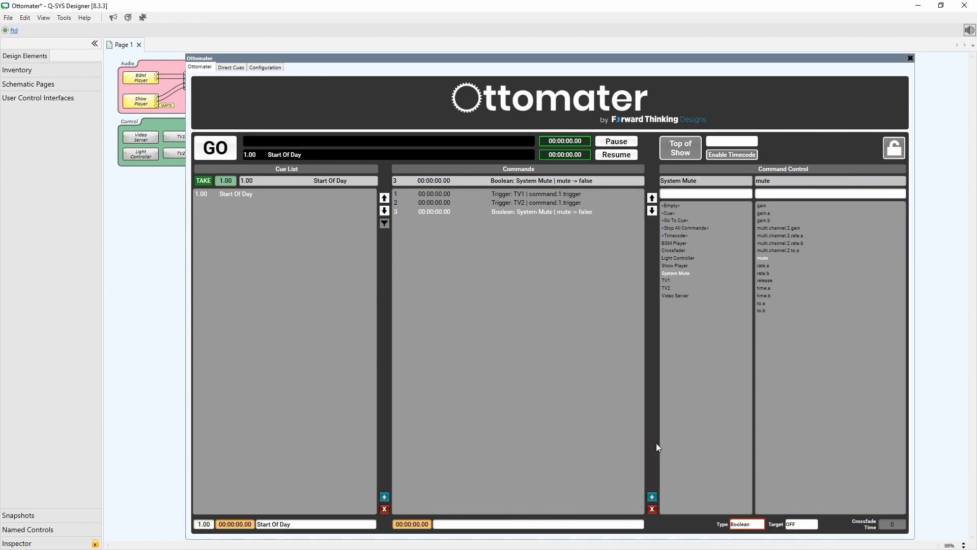
Add a Boolean command on the Crossfader's crossfade.to.A control with its target set to ON.
{"action": "left_click", "coordinate": [653, 500]}
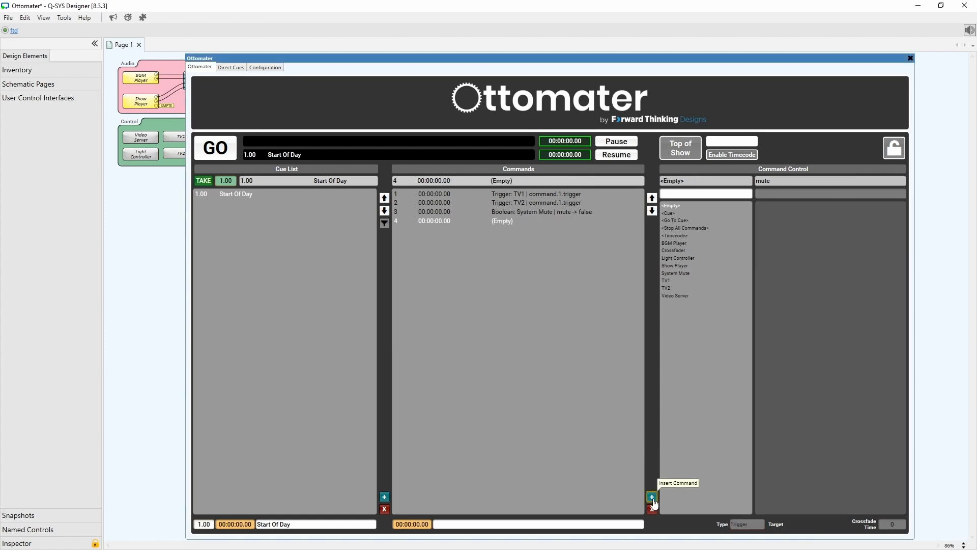
{"action": "left_click", "coordinate": [679, 252]}
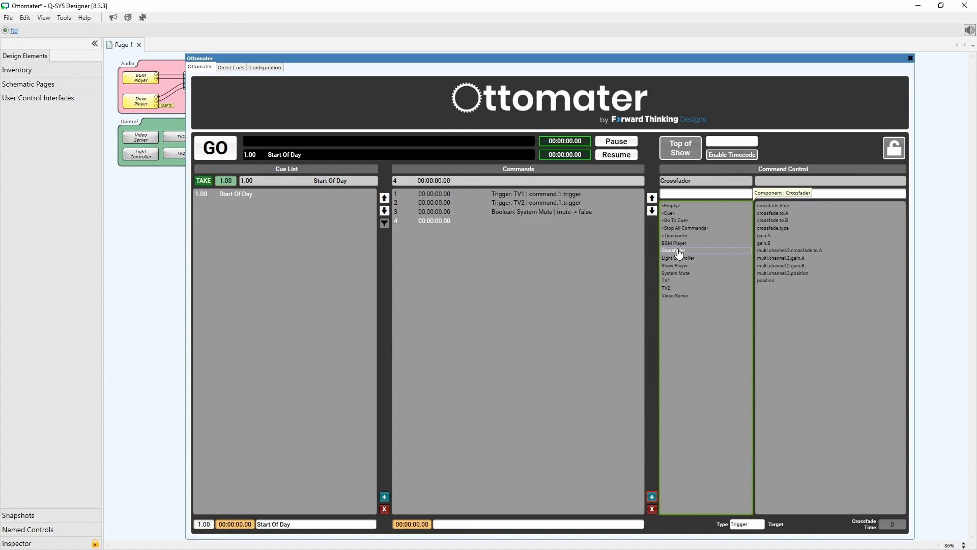
{"action": "left_click", "coordinate": [787, 215]}
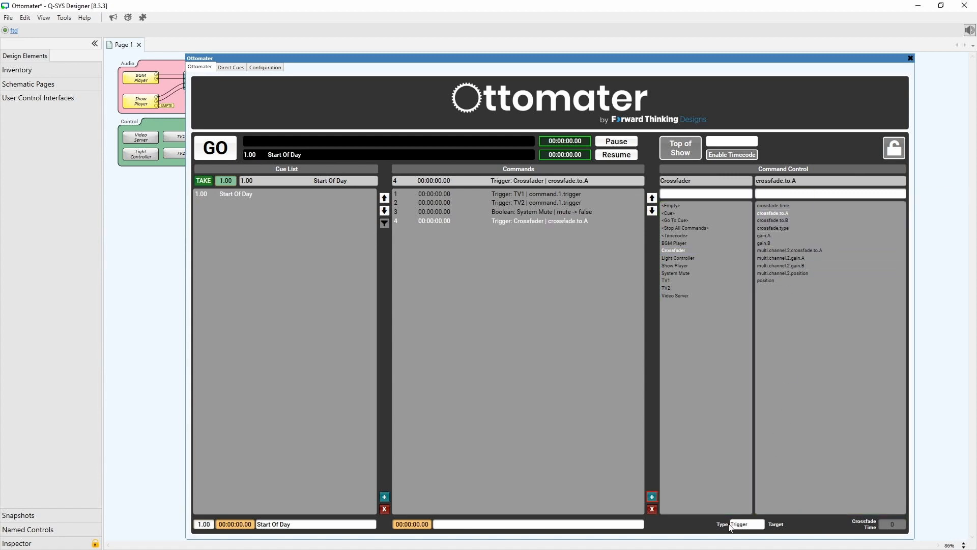
{"action": "left_click", "coordinate": [738, 524]}
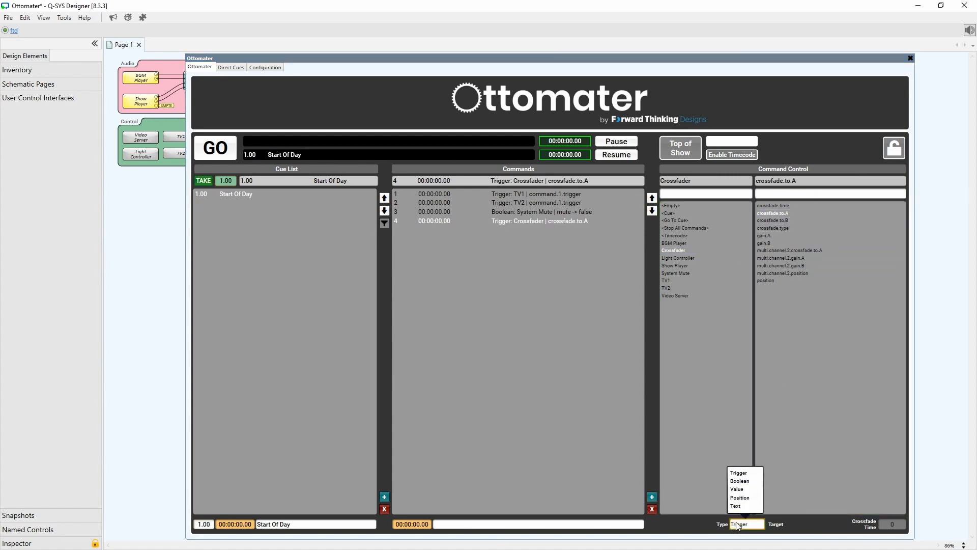
{"action": "left_click", "coordinate": [739, 481]}
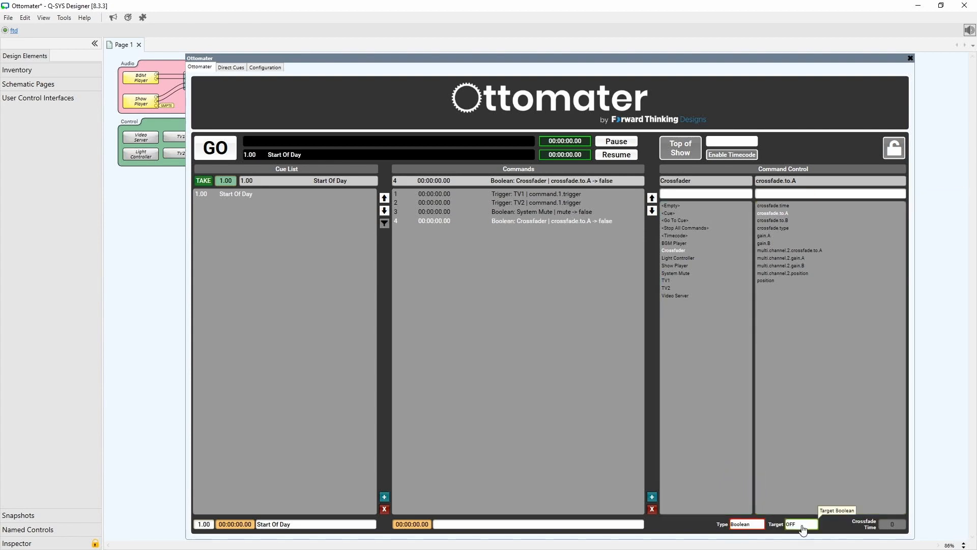
{"action": "left_click", "coordinate": [802, 526]}
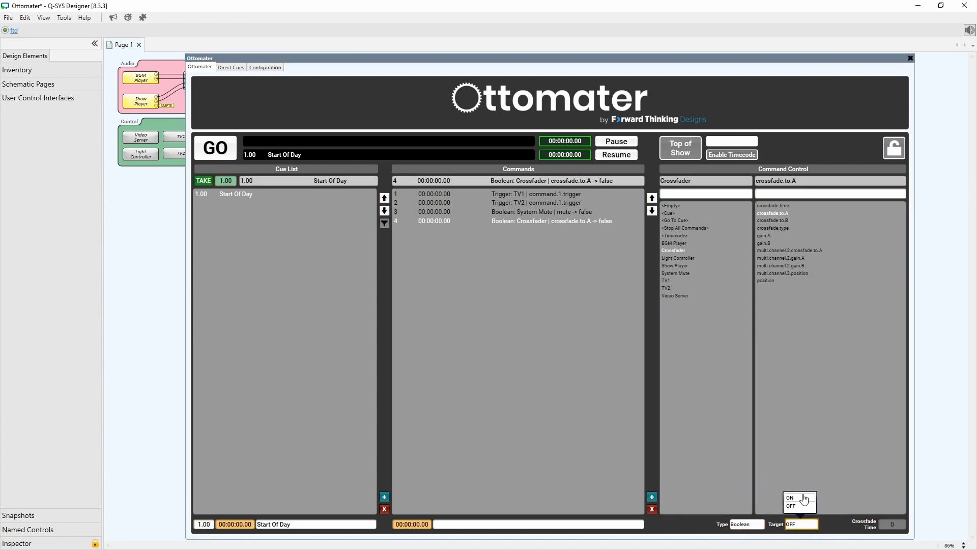
{"action": "left_click", "coordinate": [804, 502]}
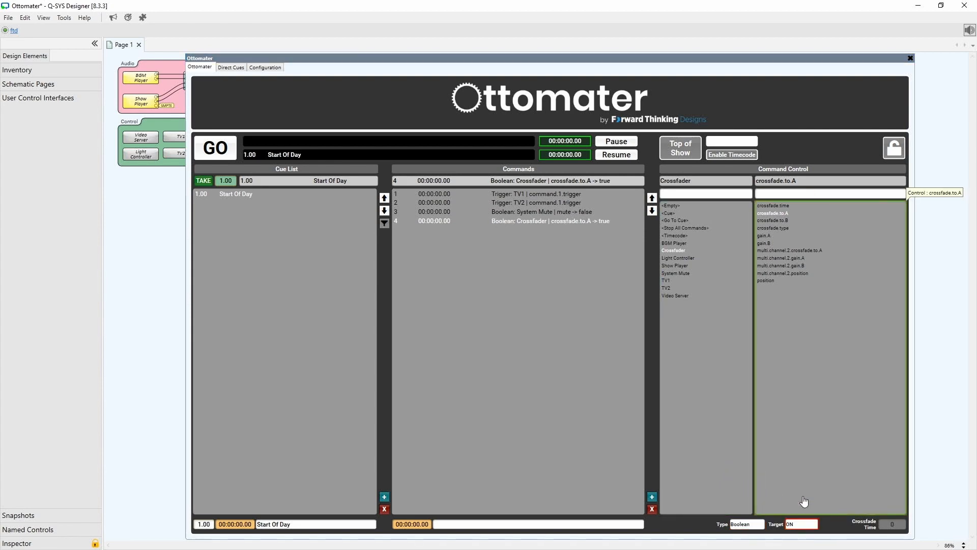
Add a command that triggers the BGM Player's play control.
{"action": "left_click", "coordinate": [653, 498]}
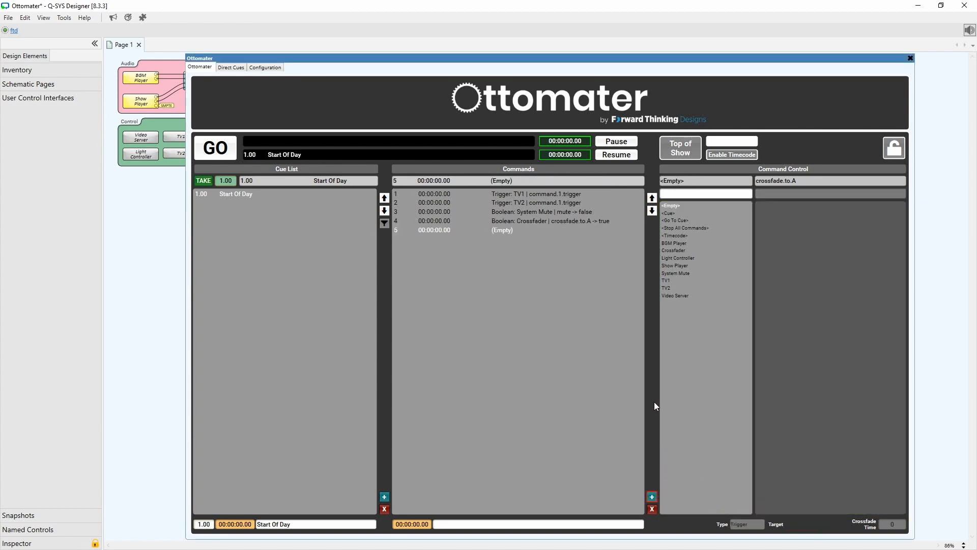
{"action": "left_click", "coordinate": [662, 244]}
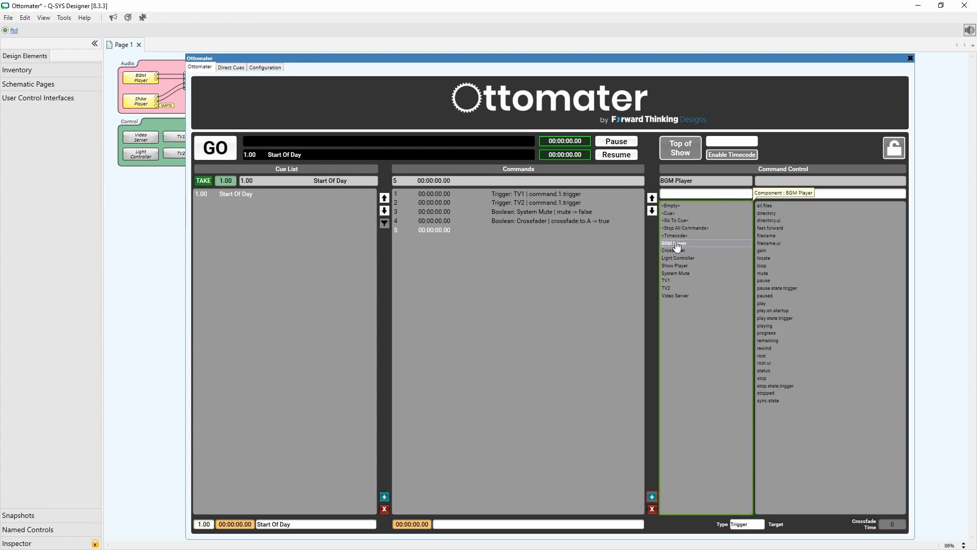
{"action": "left_click", "coordinate": [781, 305]}
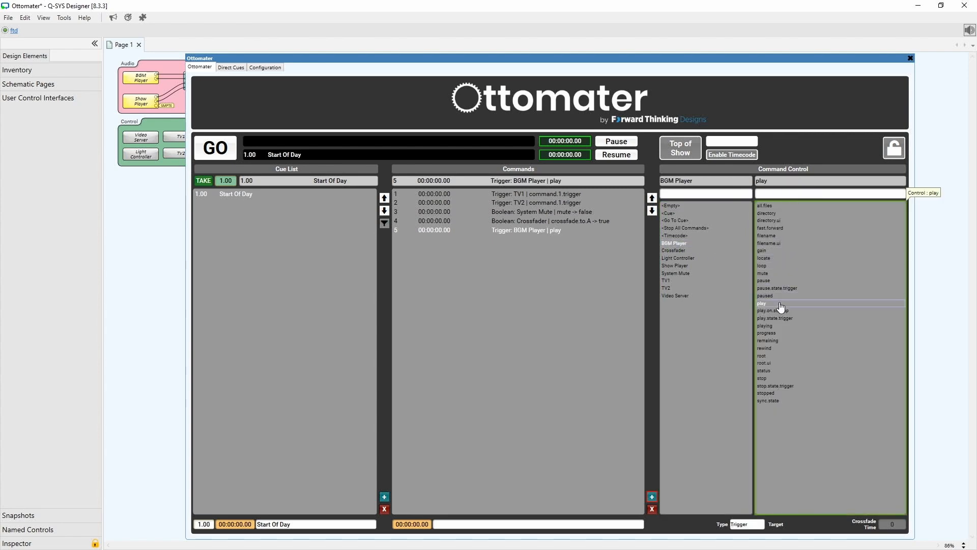
Add a command that triggers the Show Player's stop control.
{"action": "left_click", "coordinate": [652, 497]}
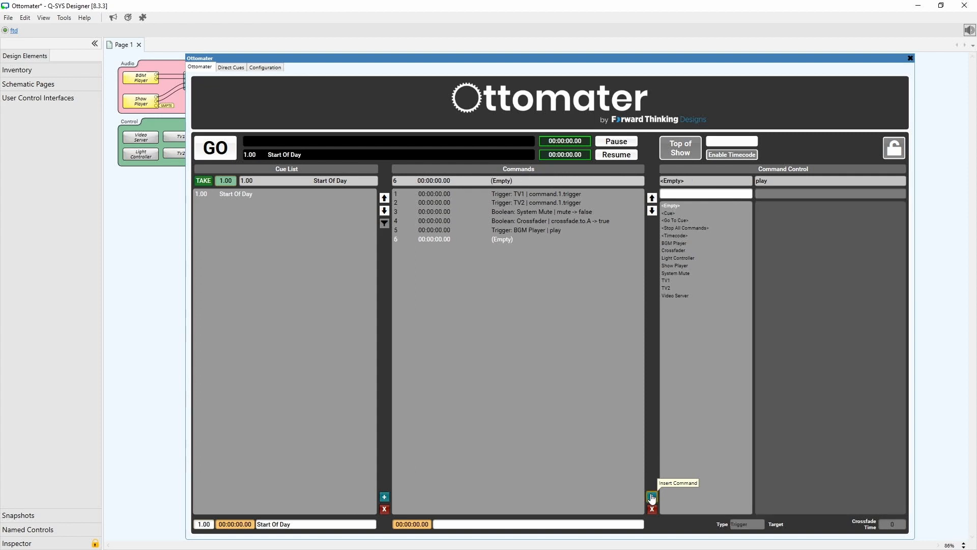
{"action": "left_click", "coordinate": [664, 266]}
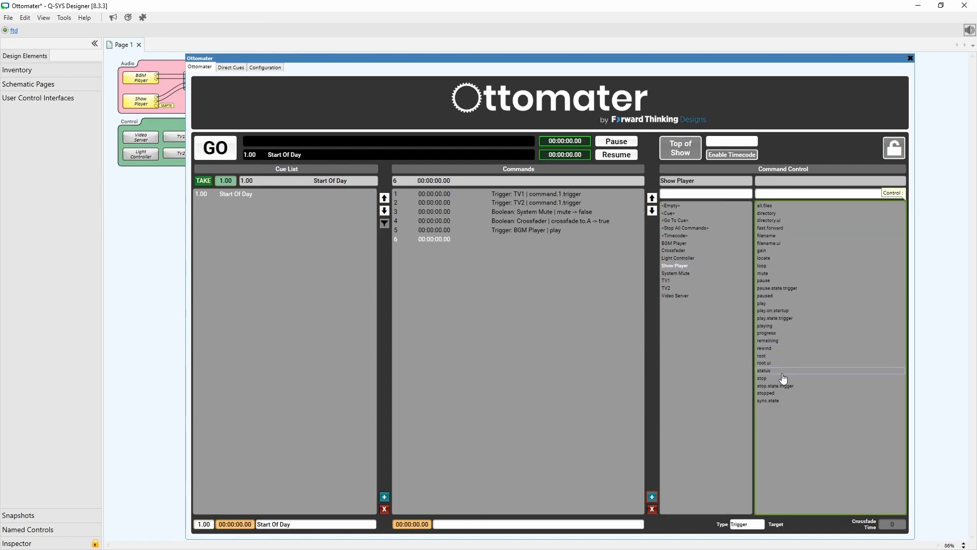
{"action": "left_click", "coordinate": [783, 379]}
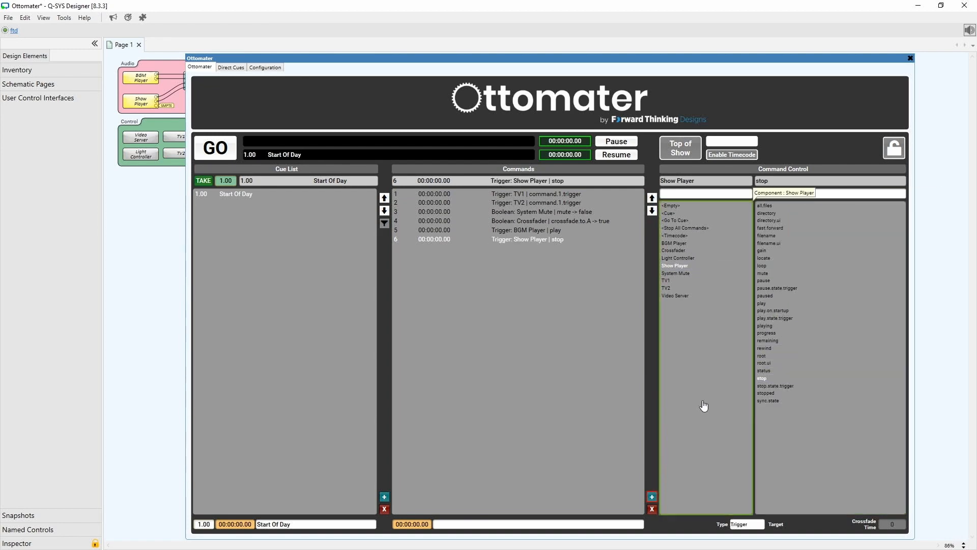
Insert two more commands and set command 7 to trigger the Light Controller's Trigger 1 control.
{"action": "left_click", "coordinate": [652, 498]}
{"action": "left_click", "coordinate": [653, 497]}
{"action": "left_click", "coordinate": [536, 249]}
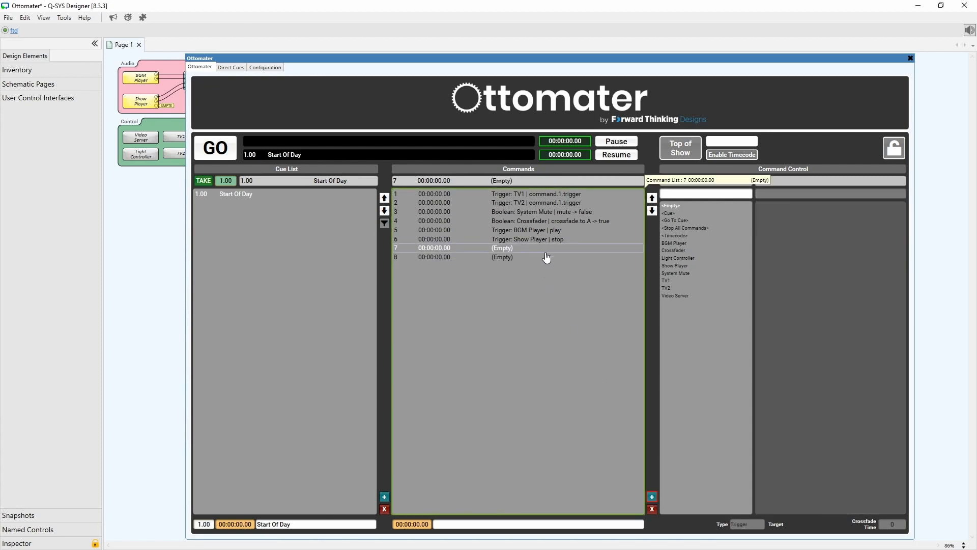
{"action": "left_click", "coordinate": [676, 259]}
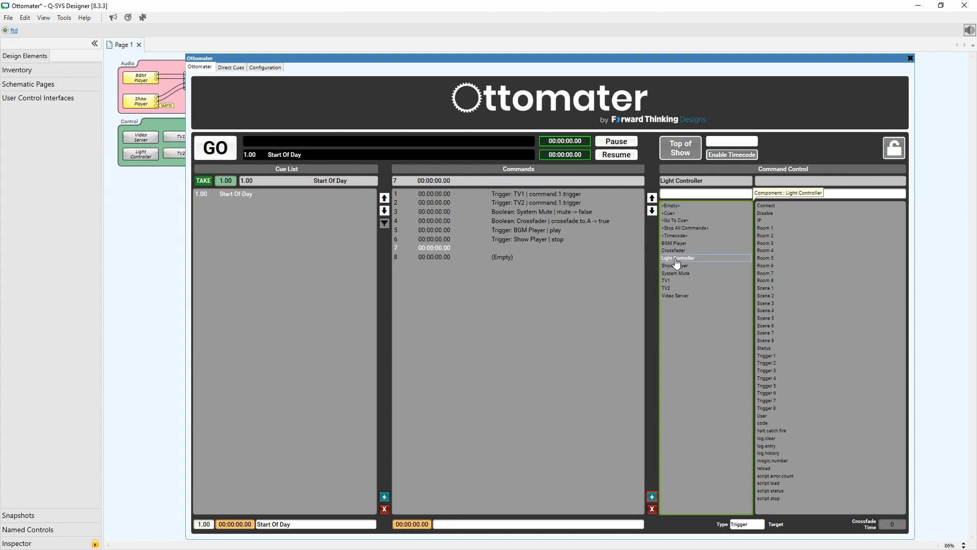
{"action": "left_click", "coordinate": [779, 357]}
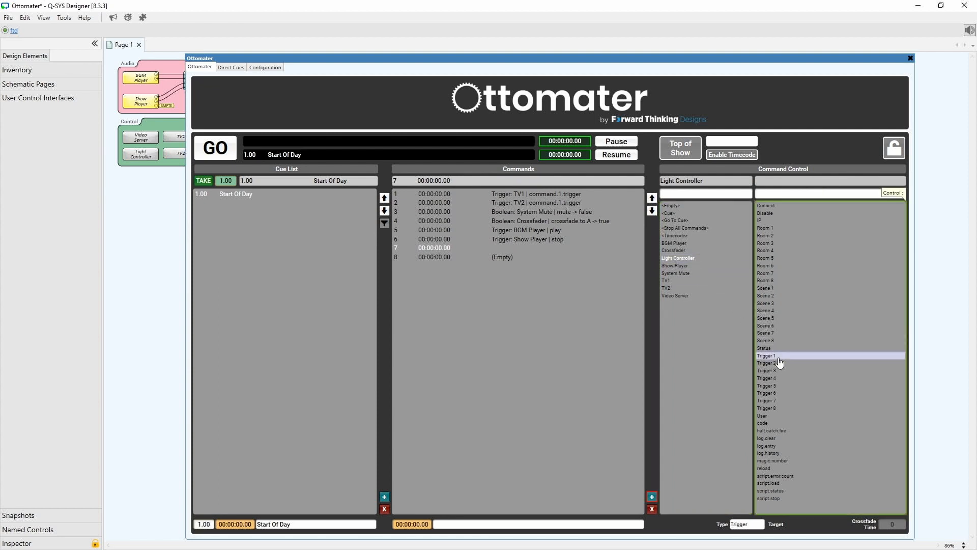
Set command 8 to trigger the Video Server's Column 1 control.
{"action": "left_click", "coordinate": [514, 259]}
{"action": "left_click", "coordinate": [691, 298]}
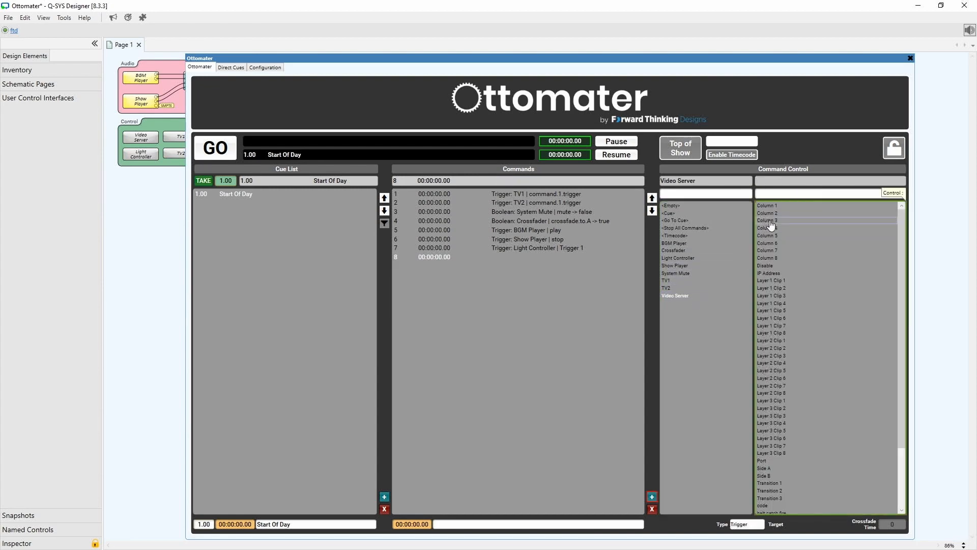
{"action": "left_click", "coordinate": [777, 206]}
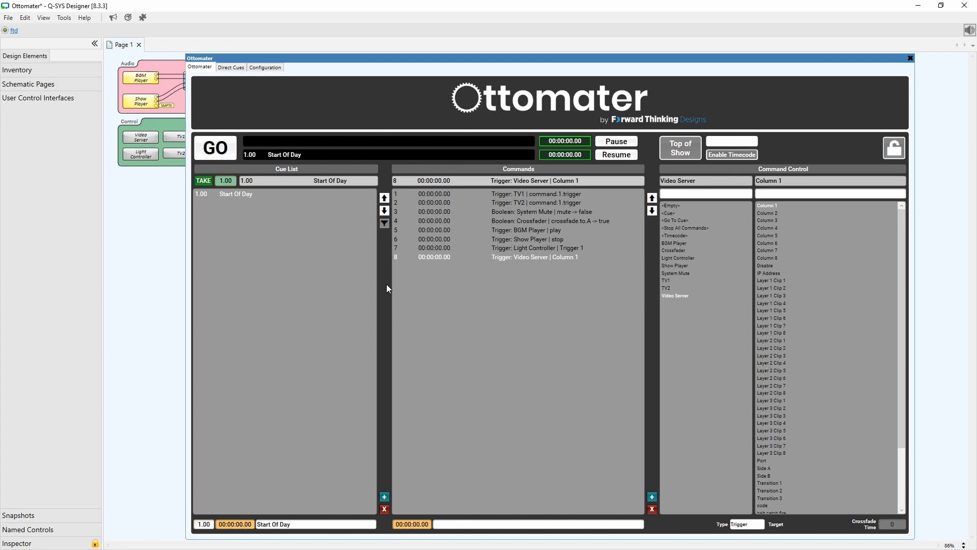
Add a second cue to the cue list named "End Of Day".
{"action": "left_click", "coordinate": [385, 496]}
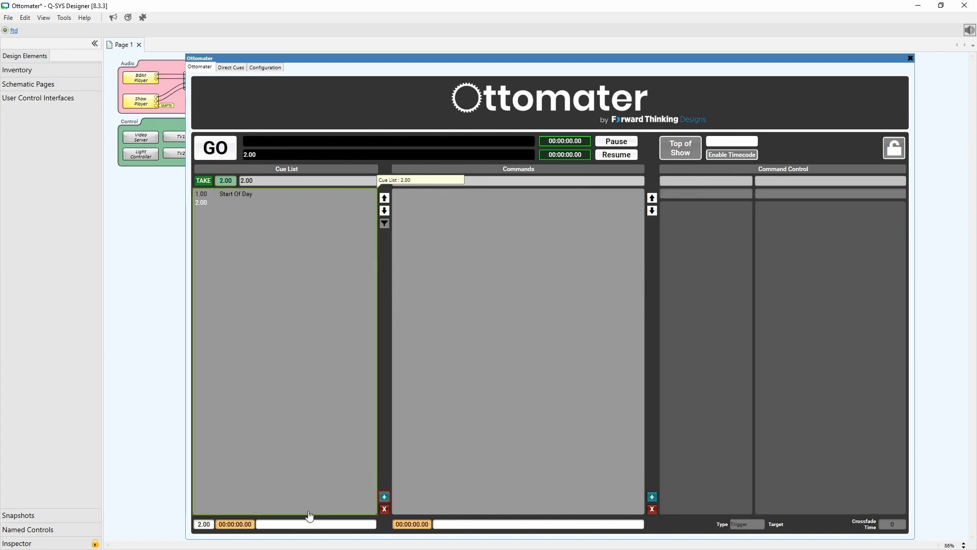
{"action": "type", "text": "En"}
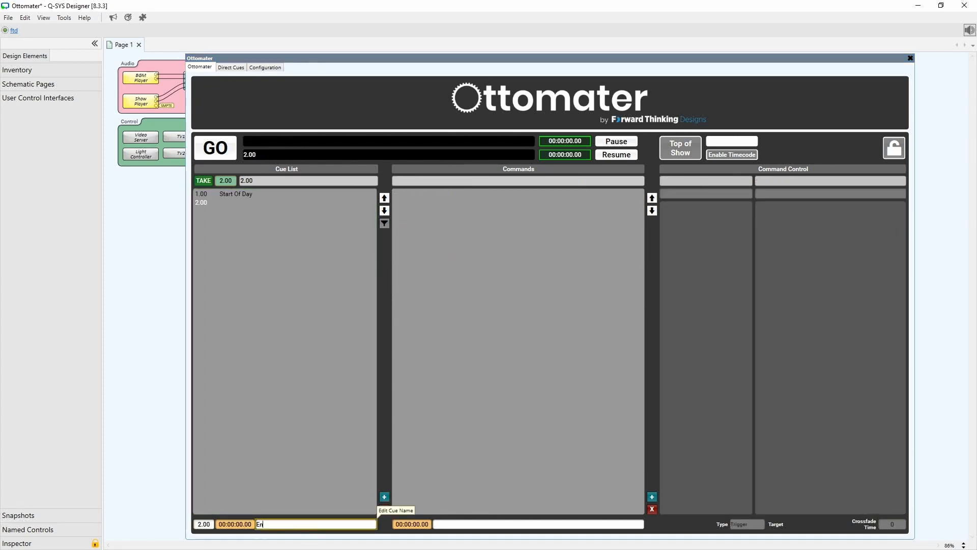
{"action": "type", "text": "d Of Day"}
{"action": "key", "text": "Return"}
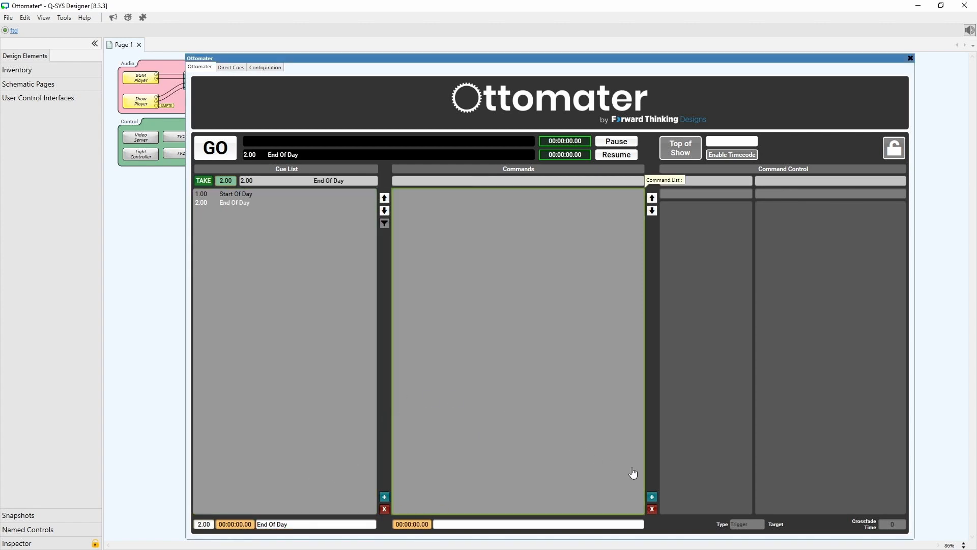
Insert two commands in the End Of Day cue and make the first a Boolean command on System Mute's mute control.
{"action": "left_click", "coordinate": [653, 498]}
{"action": "left_click", "coordinate": [653, 498]}
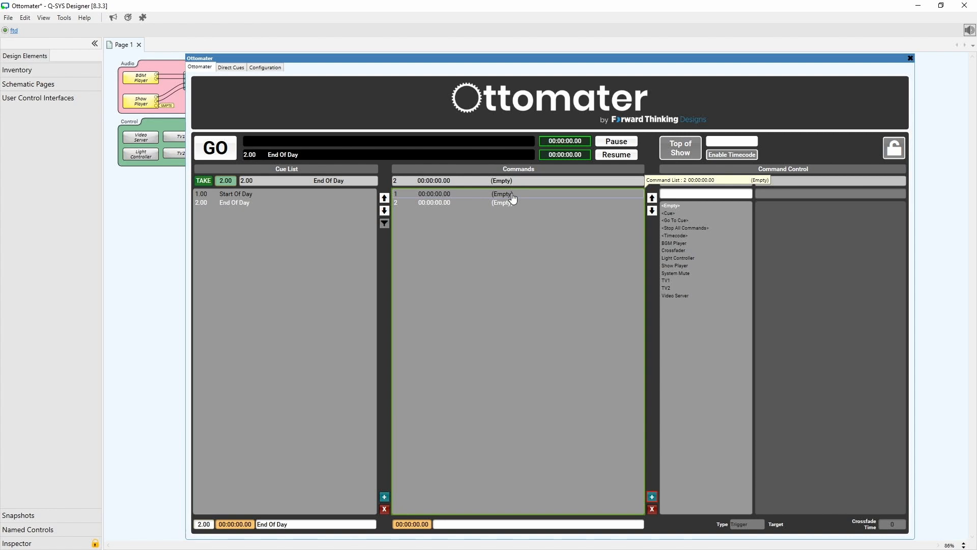
{"action": "left_click", "coordinate": [513, 198]}
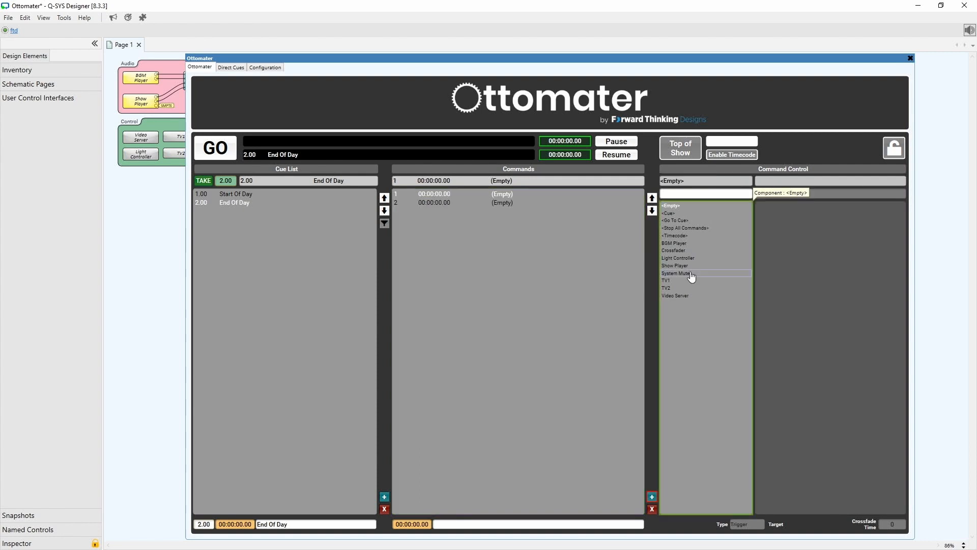
{"action": "left_click", "coordinate": [692, 275]}
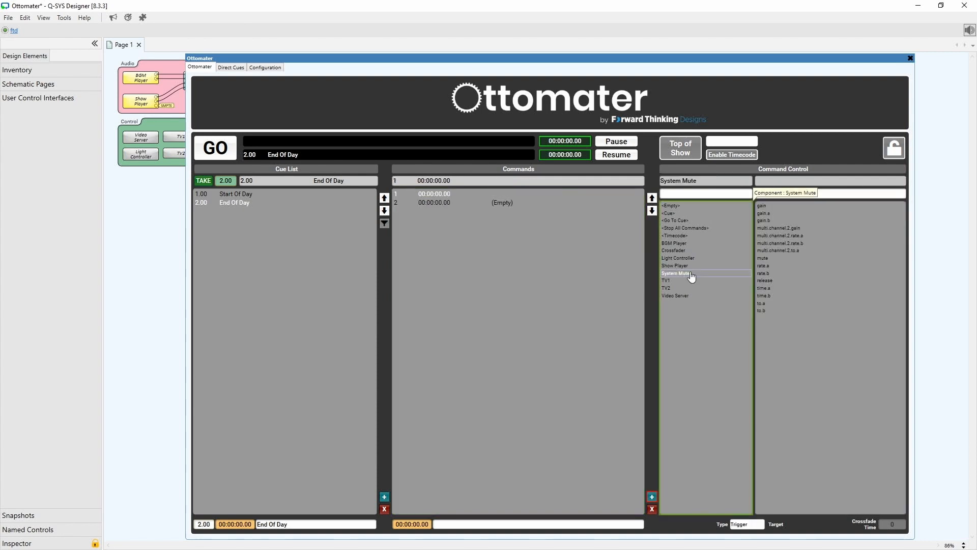
{"action": "left_click", "coordinate": [766, 258]}
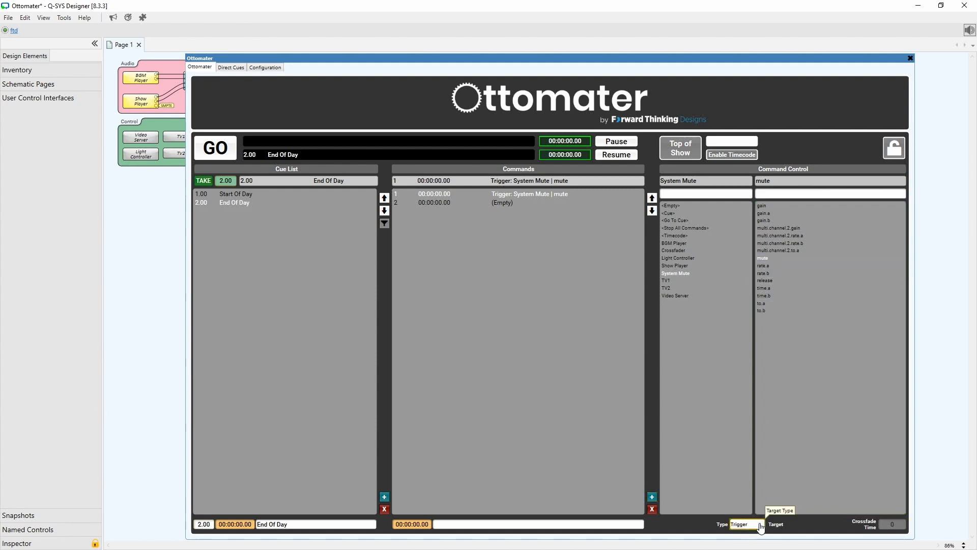
{"action": "left_click", "coordinate": [760, 524]}
{"action": "left_click", "coordinate": [748, 482]}
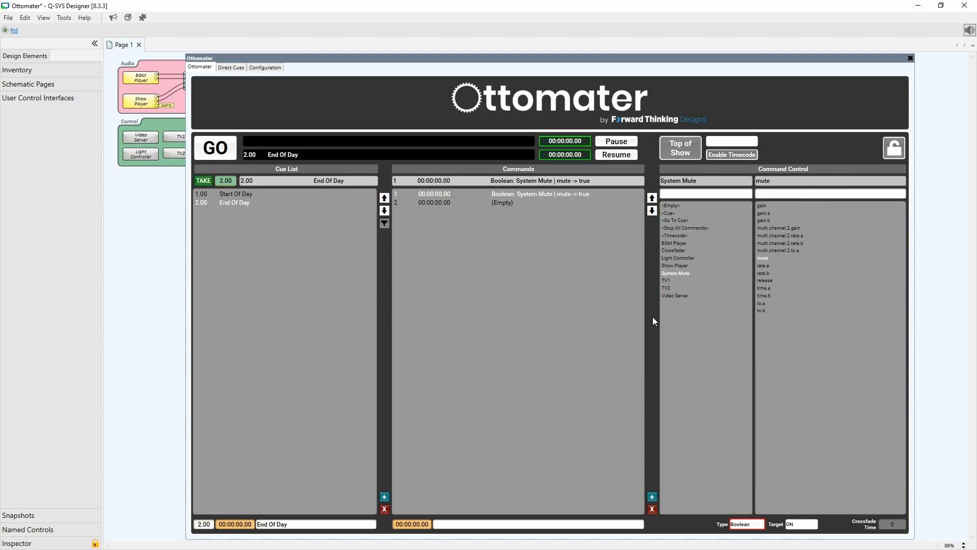
Set the End Of Day cue's second command to trigger the Show Player's stop control.
{"action": "left_click", "coordinate": [495, 206]}
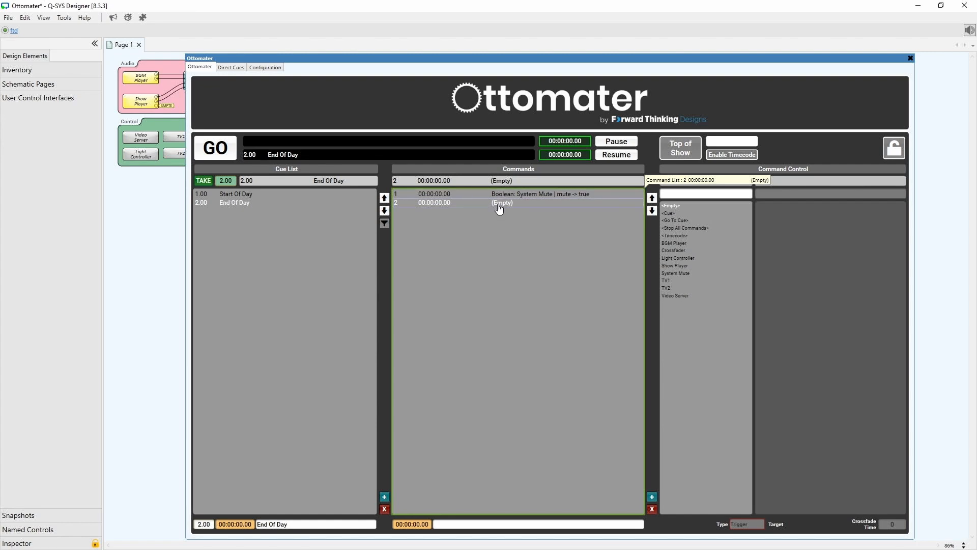
{"action": "left_click", "coordinate": [690, 267]}
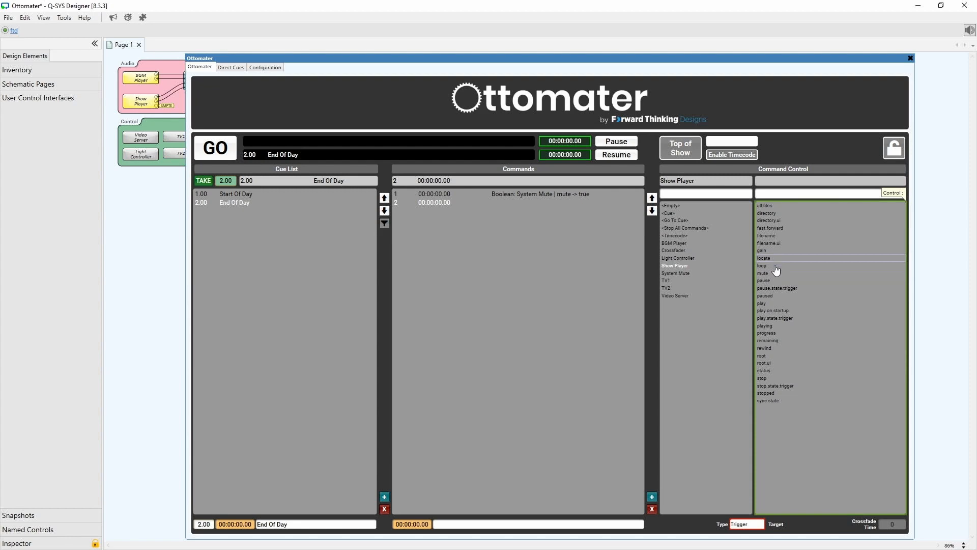
{"action": "left_click", "coordinate": [775, 379]}
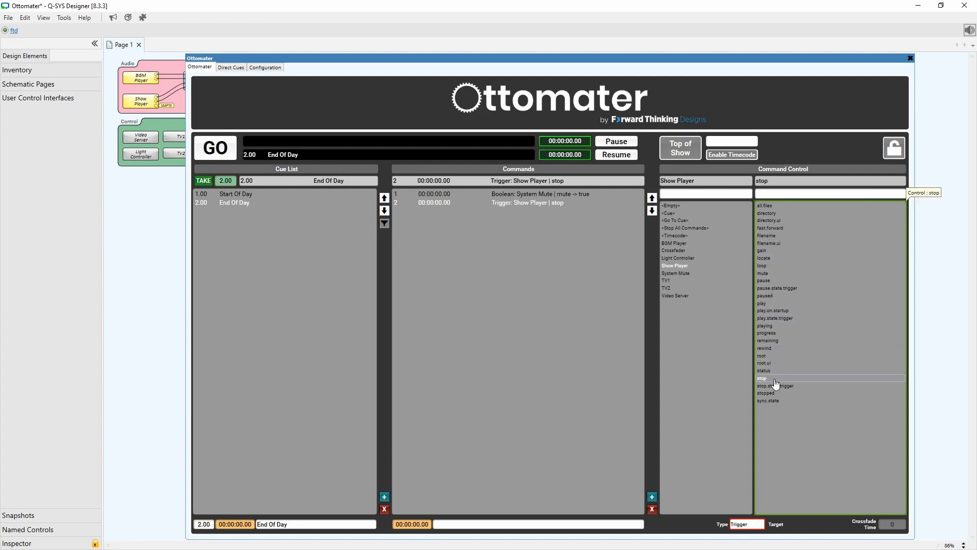
Insert another command and make it trigger the BGM Player's stop control.
{"action": "left_click", "coordinate": [652, 496]}
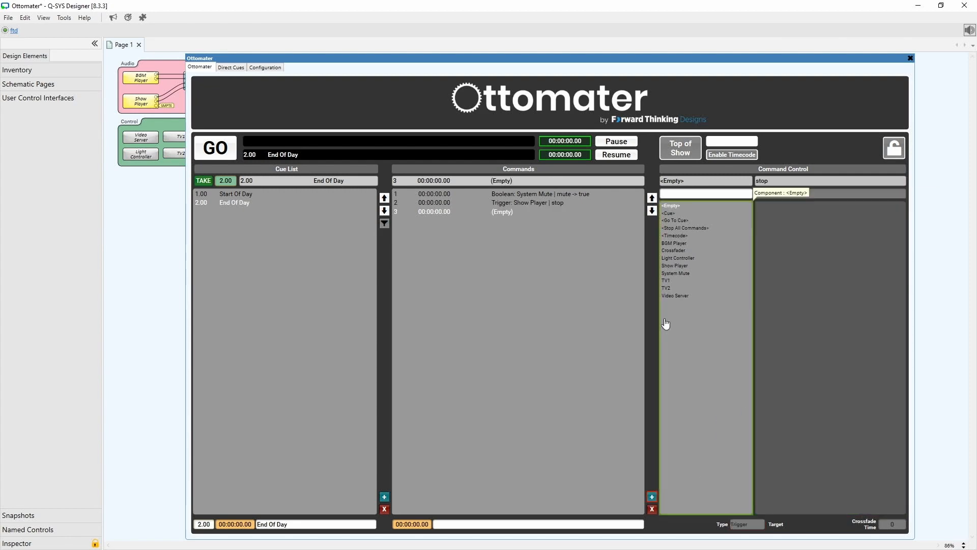
{"action": "left_click", "coordinate": [679, 244]}
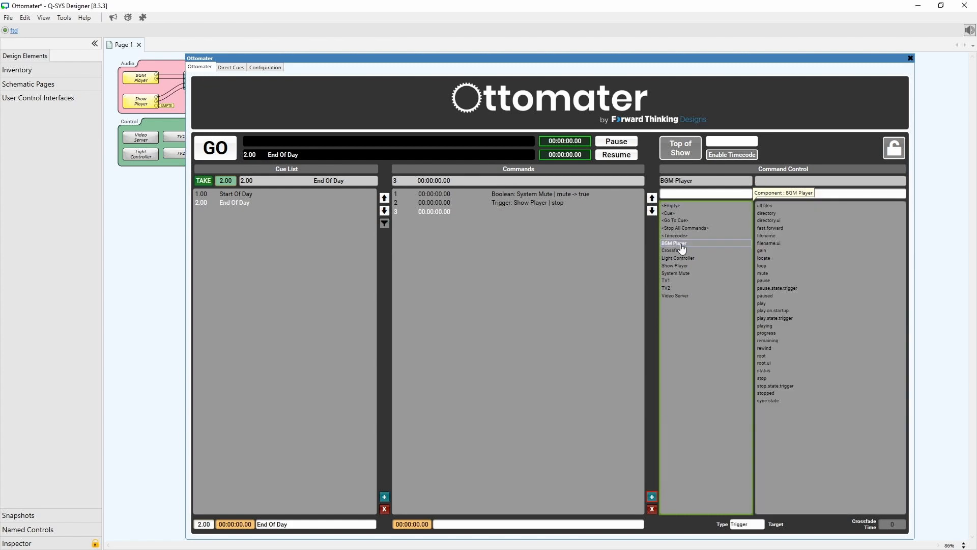
{"action": "left_click", "coordinate": [775, 378]}
Set the command time of both the Show Player and BGM Player stop commands to 2 seconds.
{"action": "left_click", "coordinate": [442, 203]}
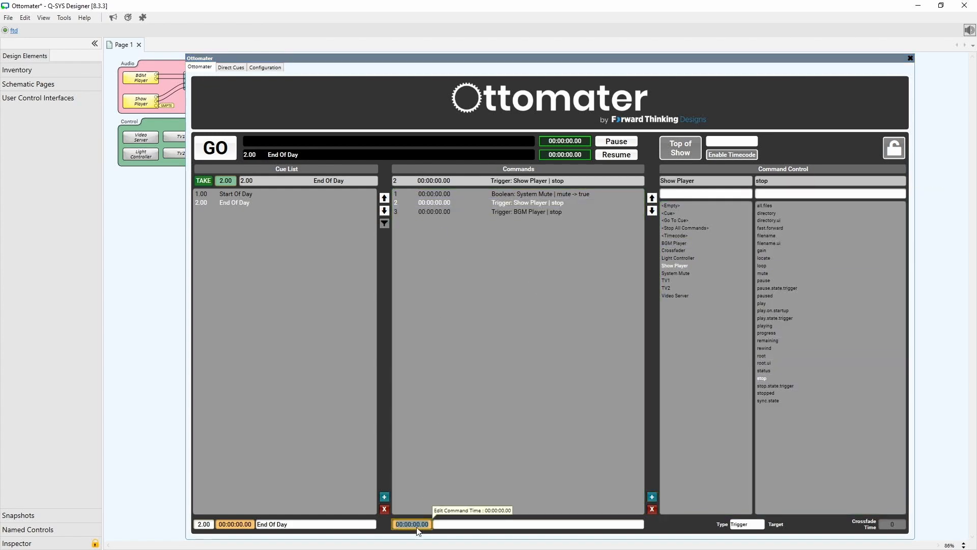
{"action": "type", "text": "2"}
{"action": "key", "text": "Return"}
{"action": "left_click", "coordinate": [433, 204]}
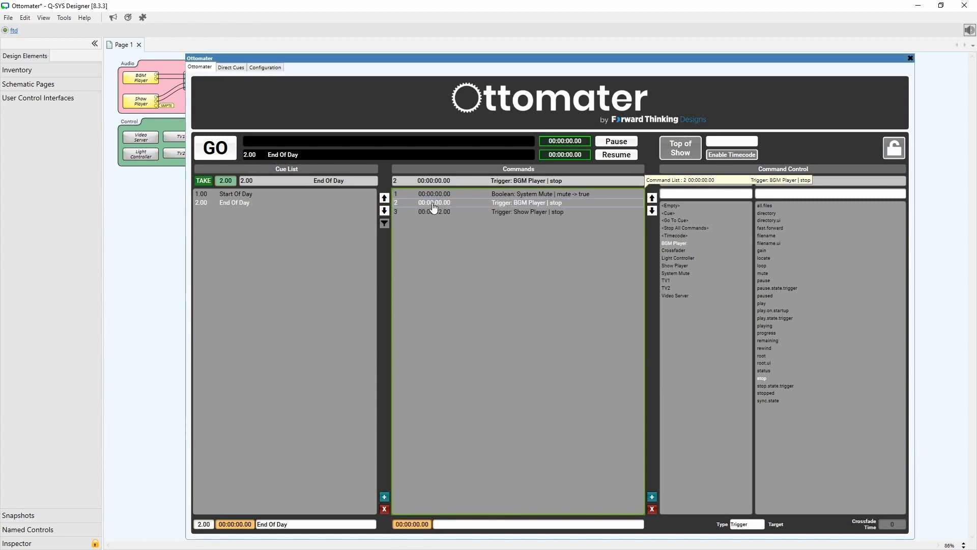
{"action": "left_click", "coordinate": [413, 524]}
{"action": "type", "text": "2"}
{"action": "key", "text": "Return"}
{"action": "left_click", "coordinate": [456, 213]}
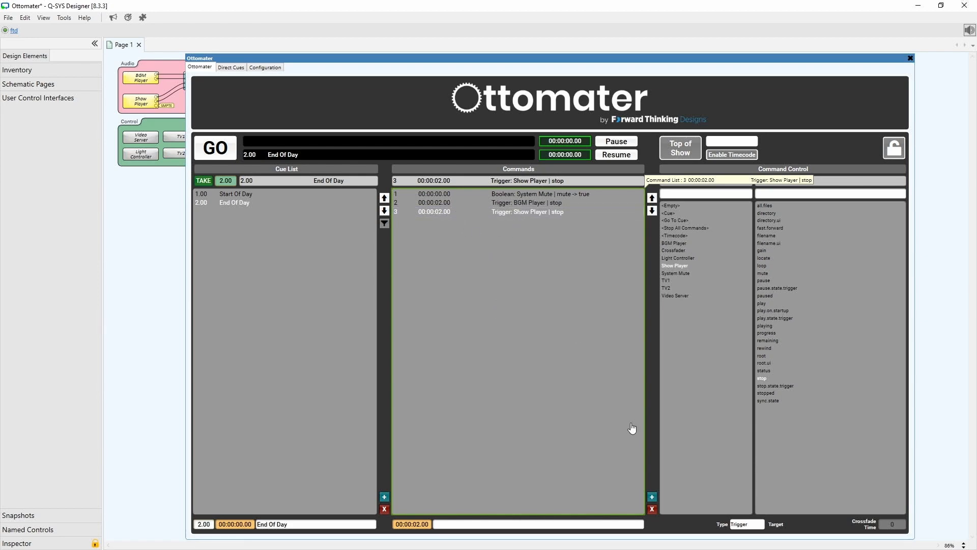
Insert a command that triggers TV1's command.2.trigger control.
{"action": "left_click", "coordinate": [653, 499]}
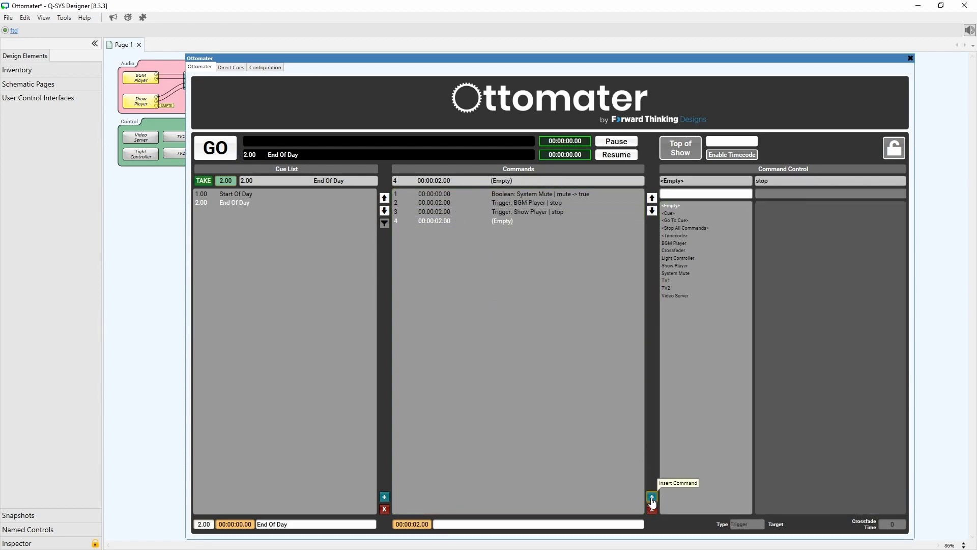
{"action": "left_click", "coordinate": [675, 281]}
{"action": "left_click", "coordinate": [799, 229]}
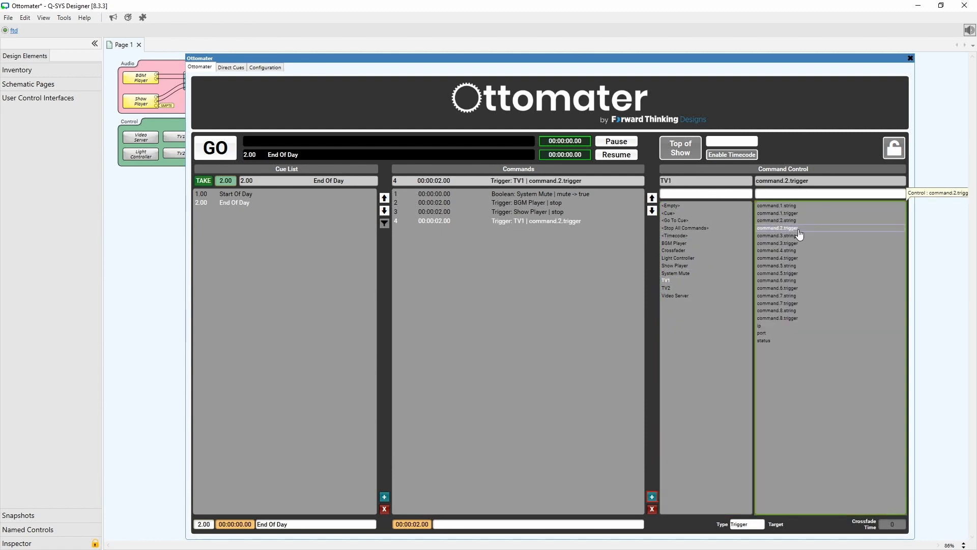
Insert a command that triggers TV2's command.2.trigger control.
{"action": "left_click", "coordinate": [653, 497]}
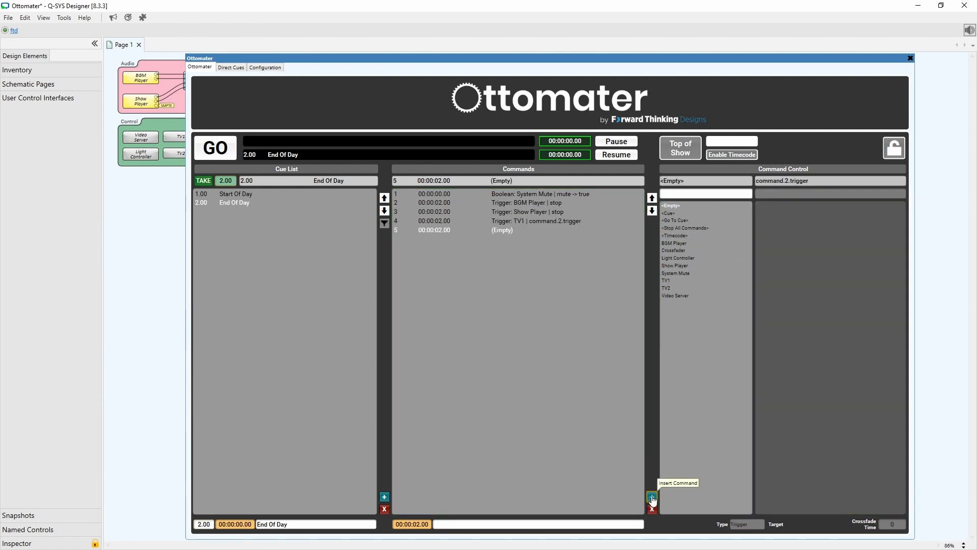
{"action": "left_click", "coordinate": [702, 289]}
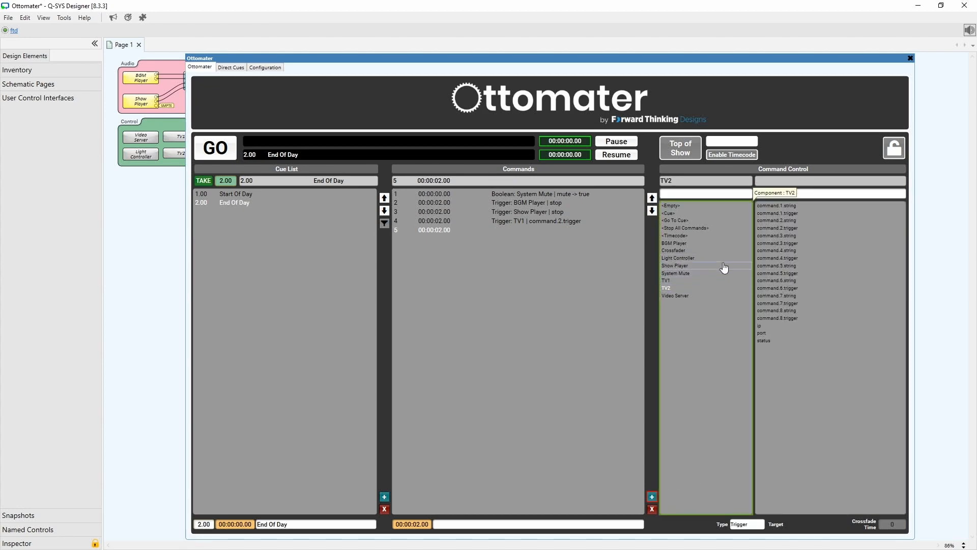
{"action": "left_click", "coordinate": [809, 229]}
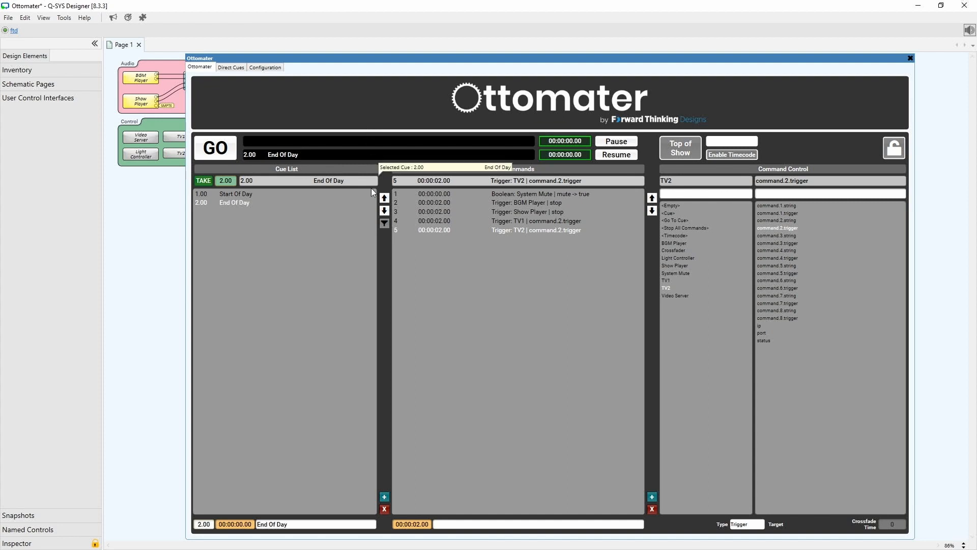
Add a third cue and make its first command Stop All Commands.
{"action": "left_click", "coordinate": [384, 497]}
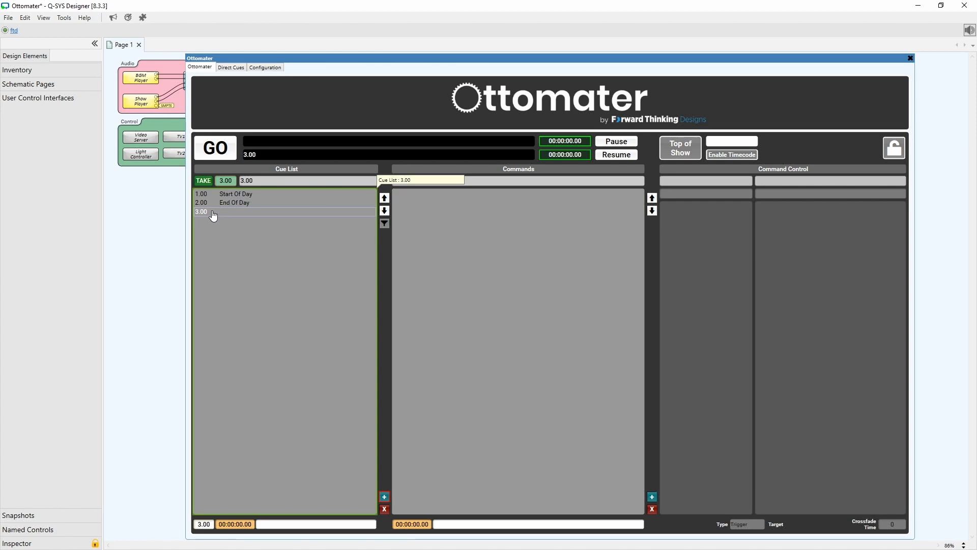
{"action": "left_click", "coordinate": [653, 498]}
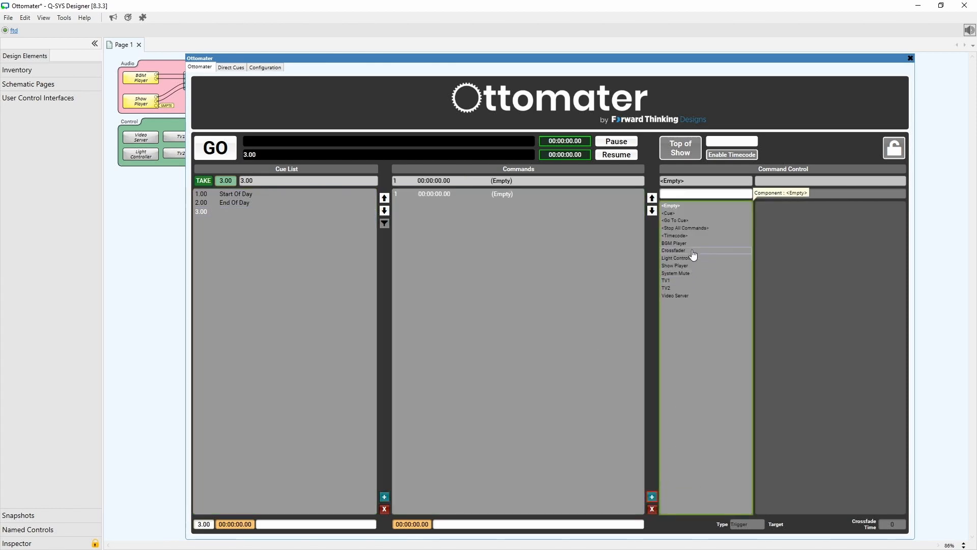
{"action": "left_click", "coordinate": [694, 228]}
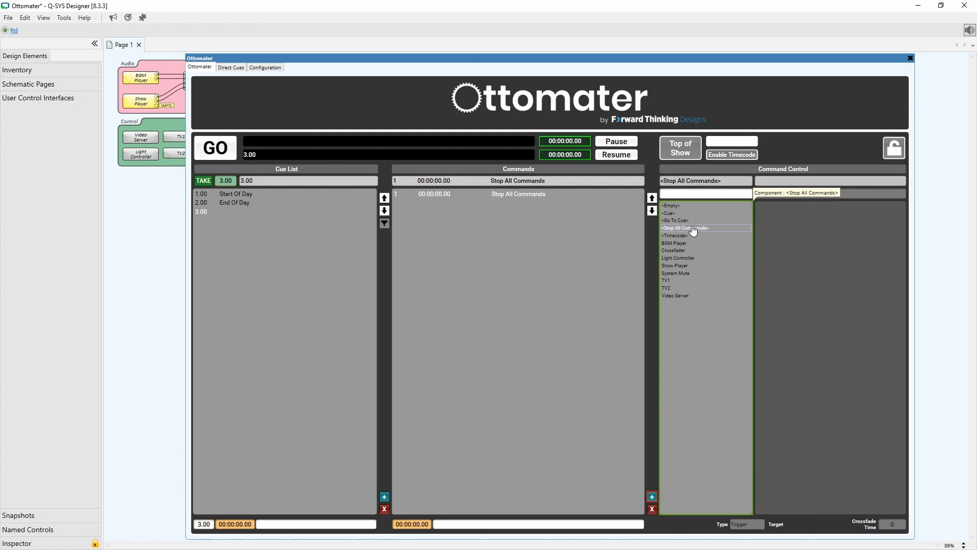
Name the third cue "Show Start".
{"action": "left_click", "coordinate": [309, 527]}
{"action": "type", "text": "Show"}
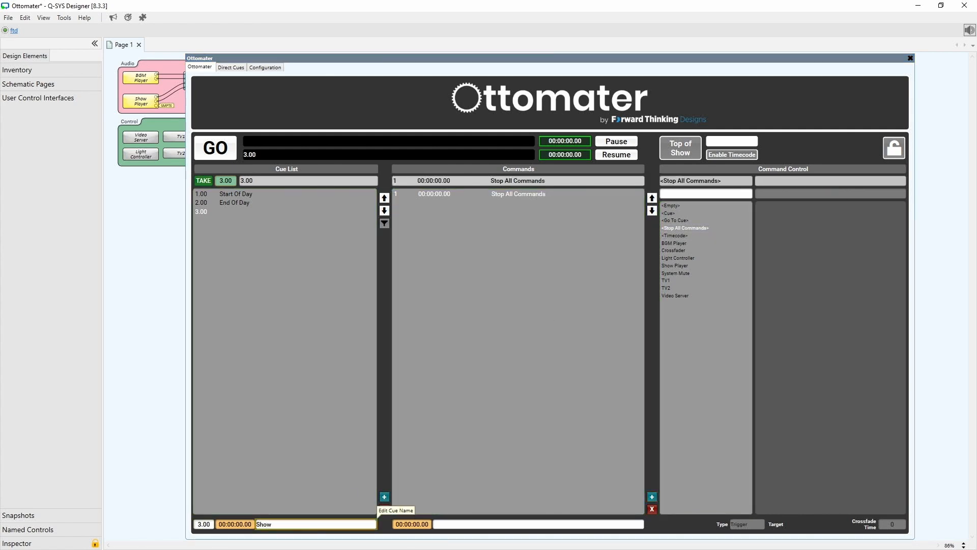
{"action": "type", "text": " Start"}
{"action": "key", "text": "Return"}
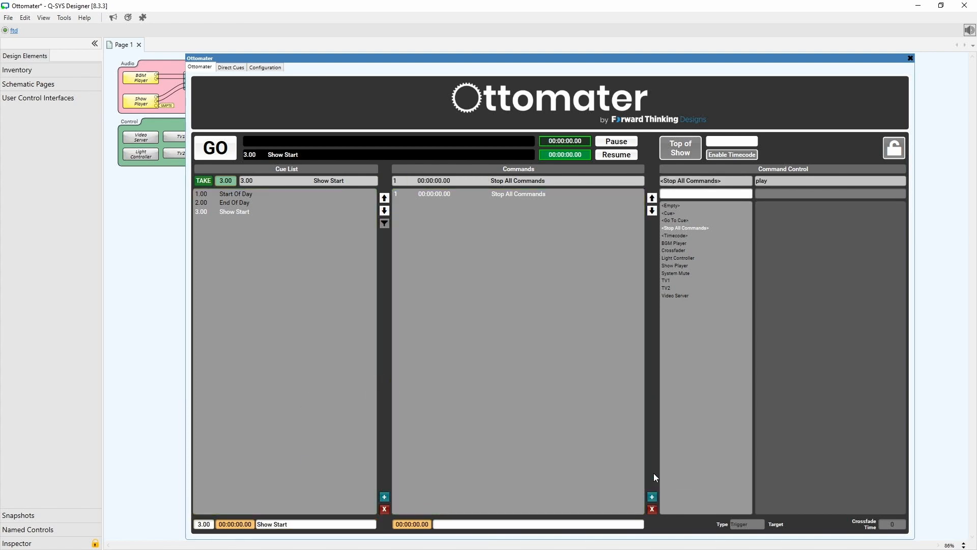
Insert a command in Show Start that triggers the Show Player's play control.
{"action": "left_click", "coordinate": [653, 496]}
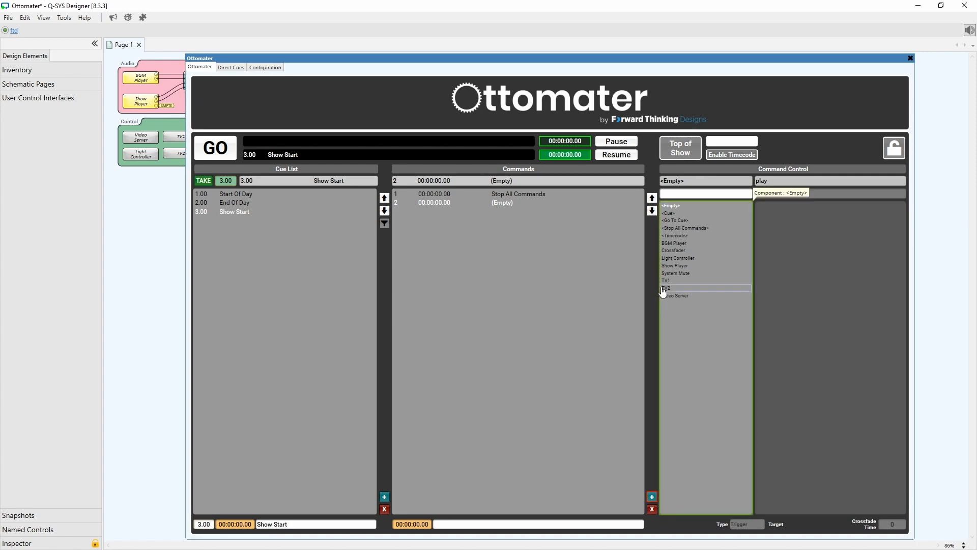
{"action": "left_click", "coordinate": [675, 267]}
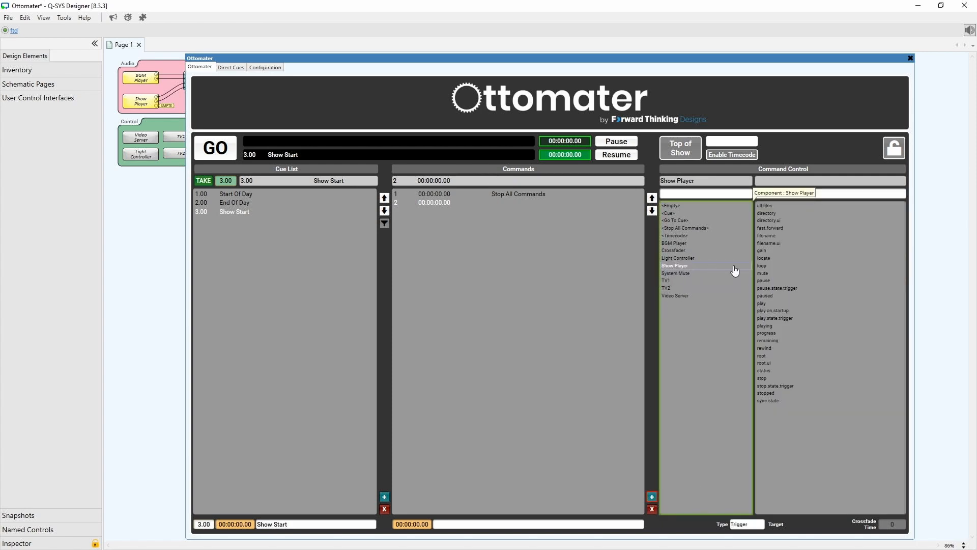
{"action": "left_click", "coordinate": [776, 305]}
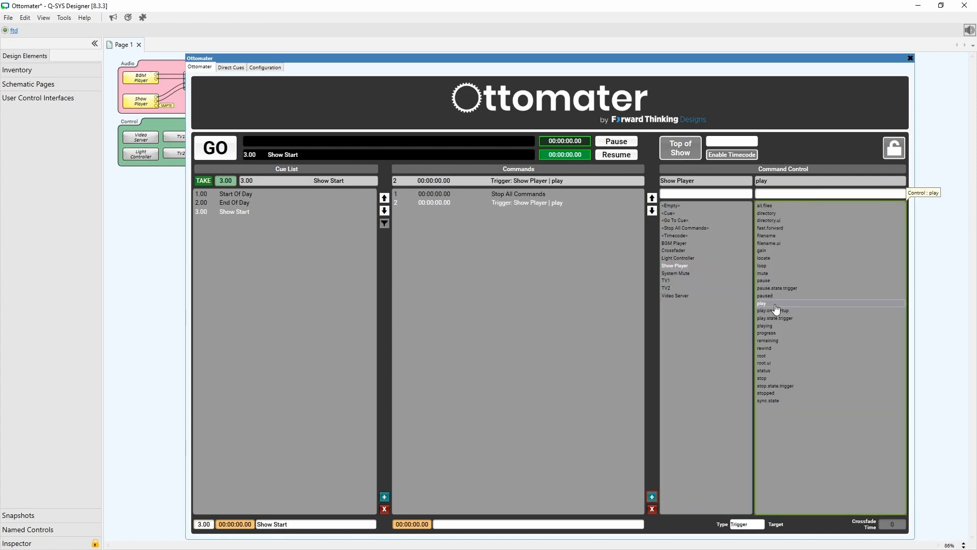
Insert a command on the Crossfader's crossfade.to.B control and set its type to Boolean.
{"action": "left_click", "coordinate": [652, 496]}
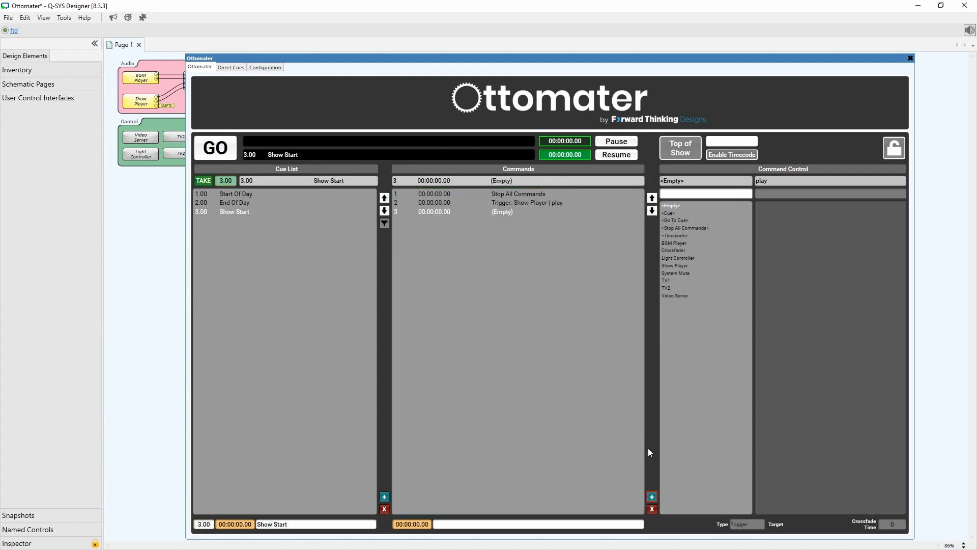
{"action": "left_click", "coordinate": [674, 251]}
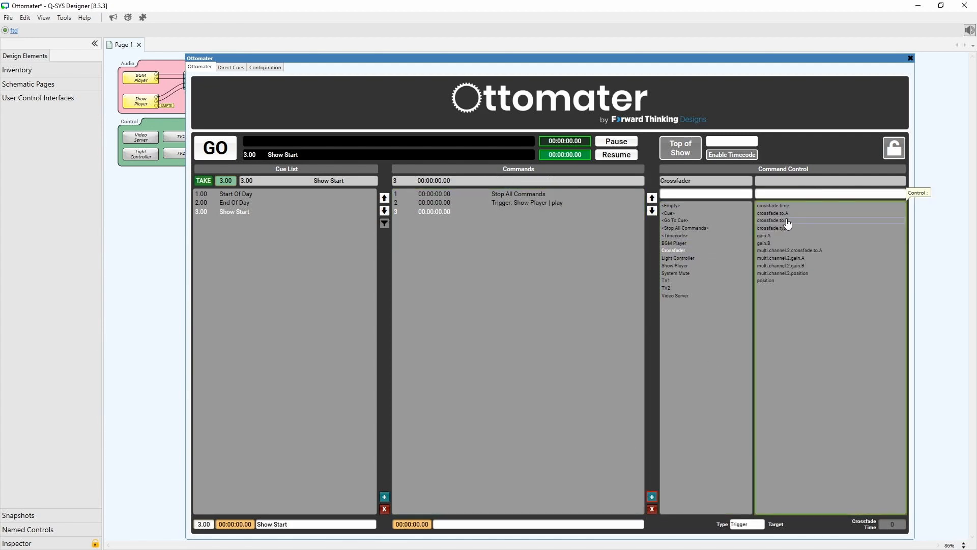
{"action": "left_click", "coordinate": [788, 222]}
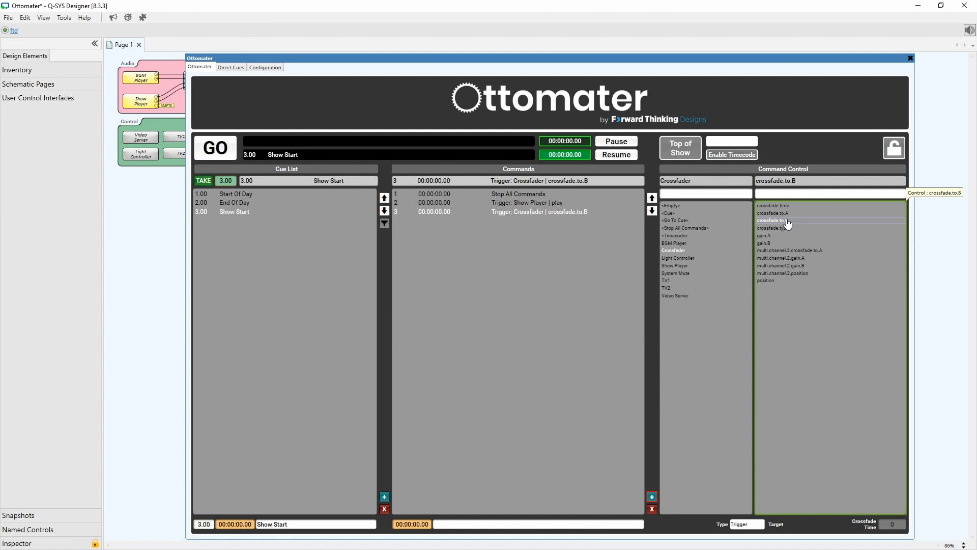
{"action": "left_click", "coordinate": [752, 524]}
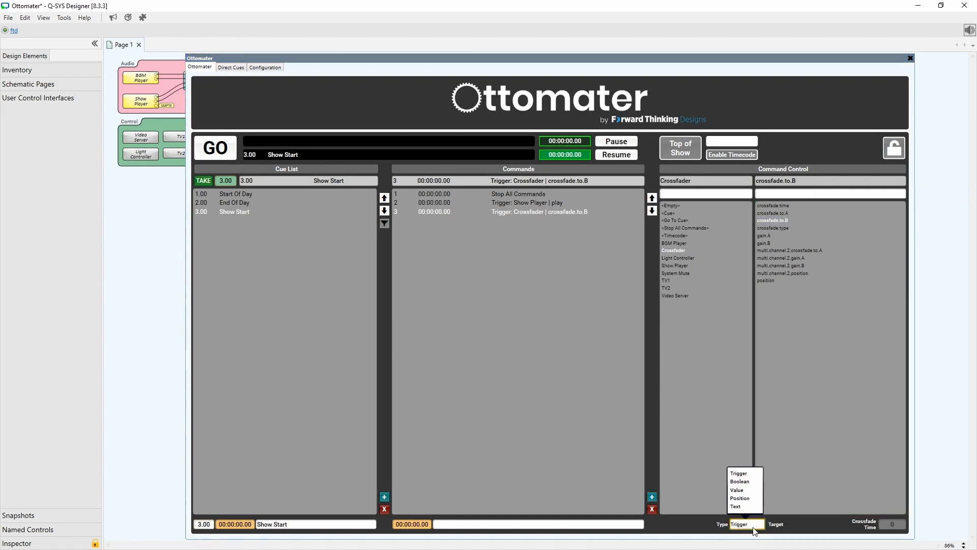
{"action": "left_click", "coordinate": [742, 481]}
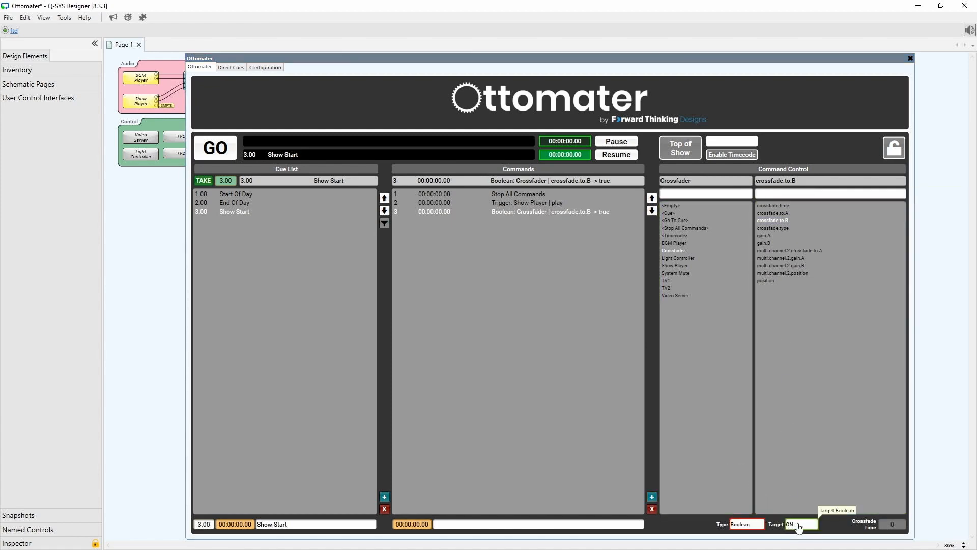
Insert a command that triggers the Video Server's Column 2 control.
{"action": "left_click", "coordinate": [652, 497]}
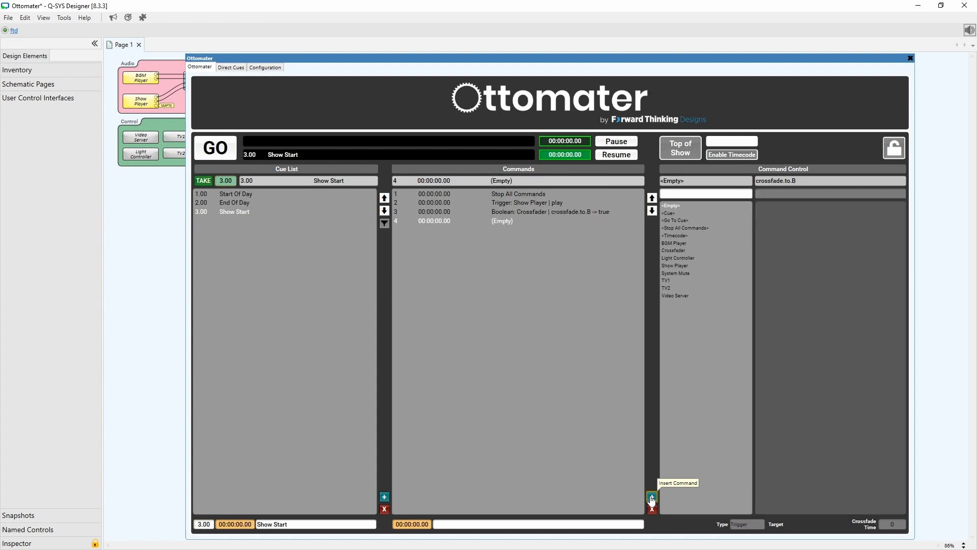
{"action": "left_click", "coordinate": [683, 295]}
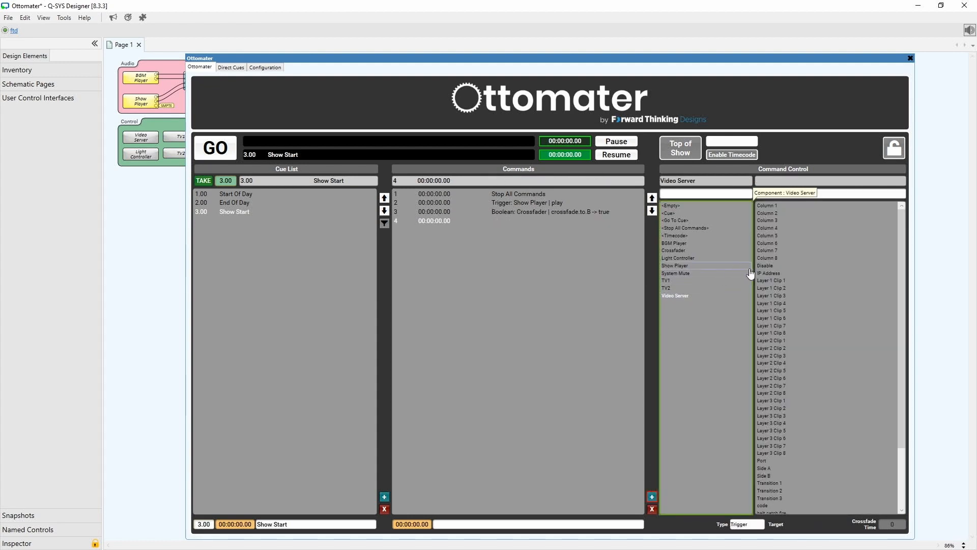
{"action": "left_click", "coordinate": [788, 215]}
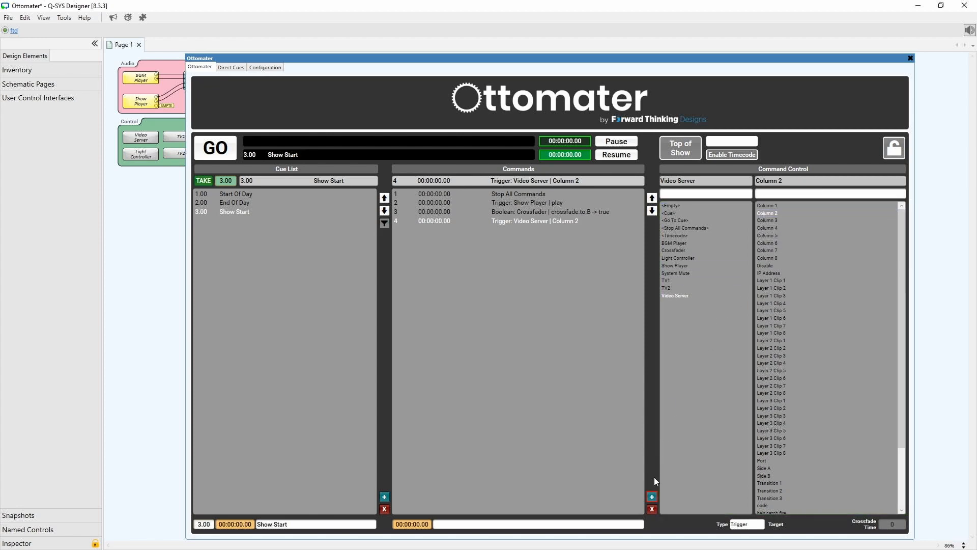
Insert a command that triggers the Light Controller's Trigger 2 control.
{"action": "left_click", "coordinate": [653, 498]}
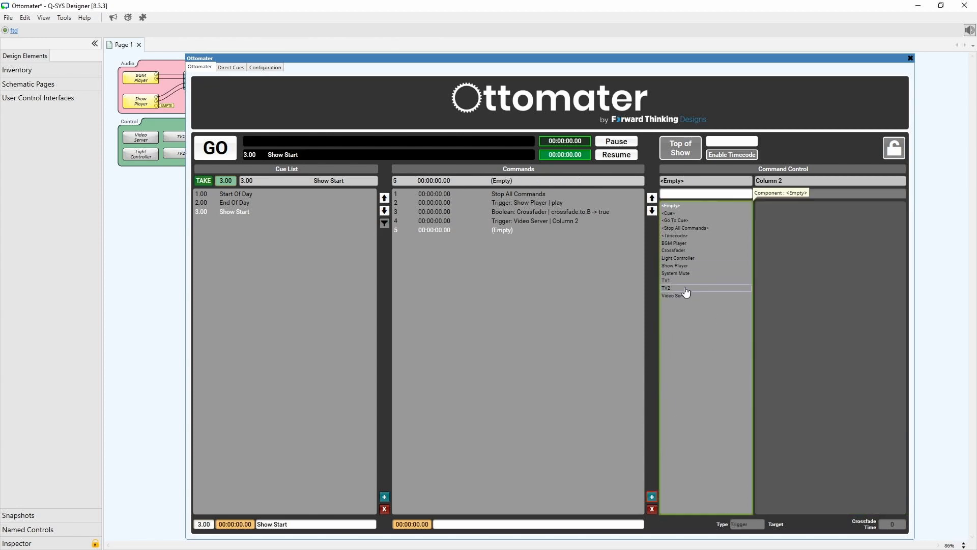
{"action": "left_click", "coordinate": [684, 259]}
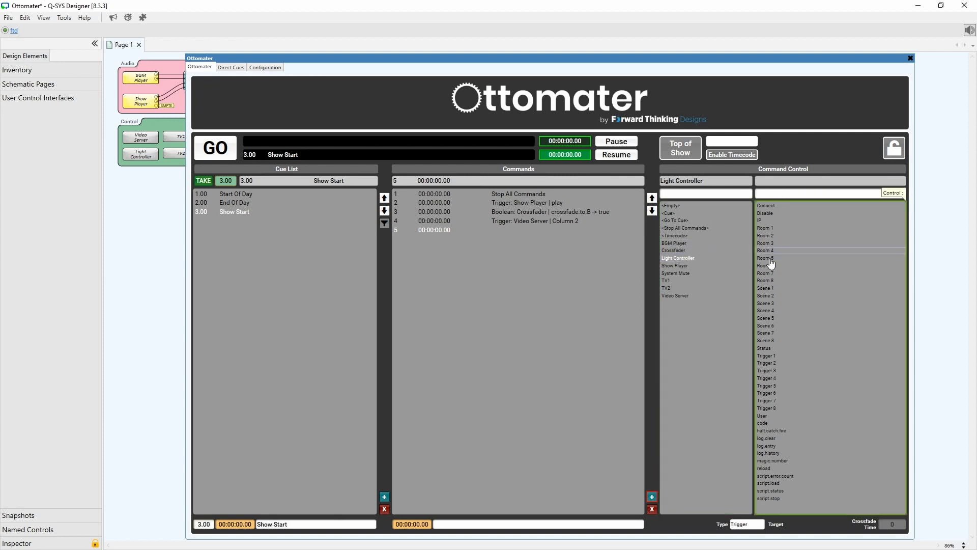
{"action": "left_click", "coordinate": [789, 365]}
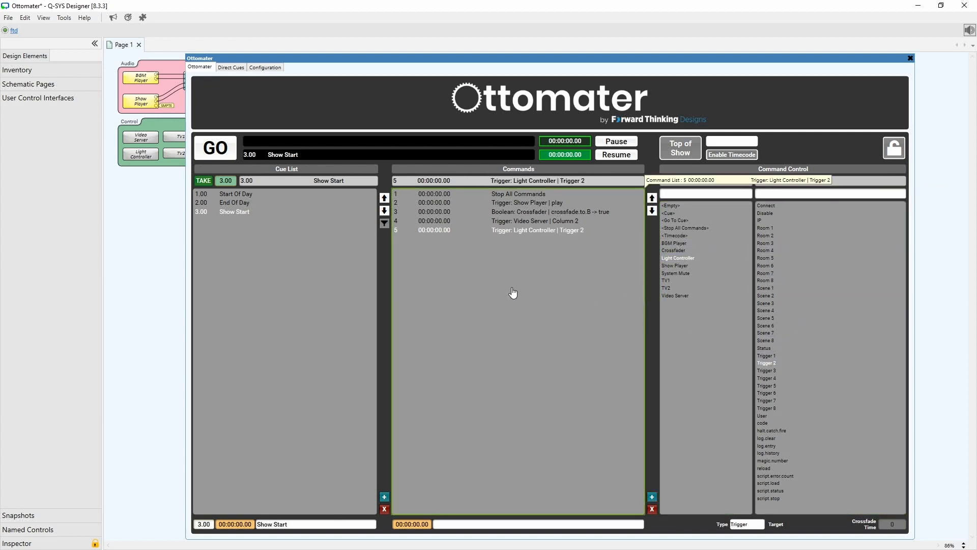
Set the Video Server Column 2 command's time to 0.5 seconds.
{"action": "left_click", "coordinate": [453, 222]}
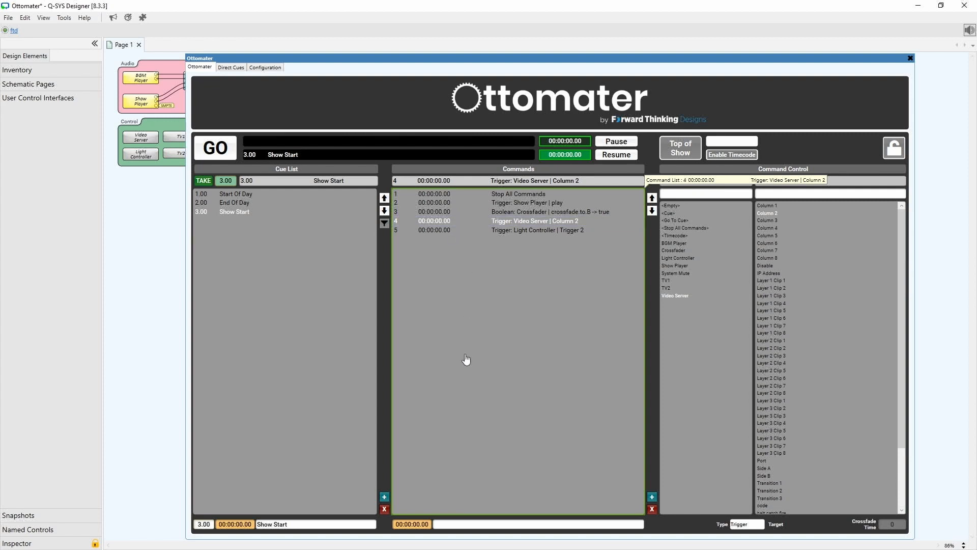
{"action": "left_click", "coordinate": [424, 525]}
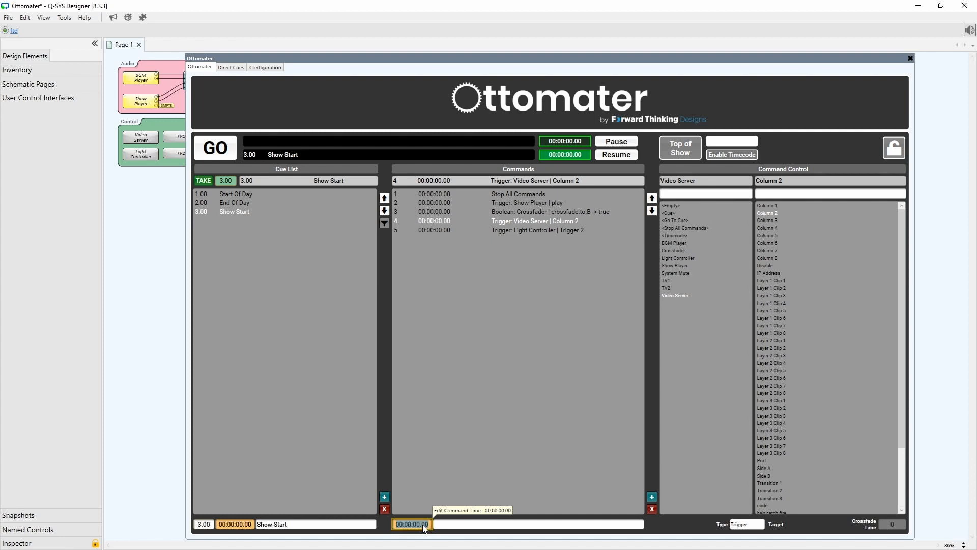
{"action": "key", "text": "BackSpace"}
{"action": "type", "text": ".5"}
{"action": "key", "text": "Return"}
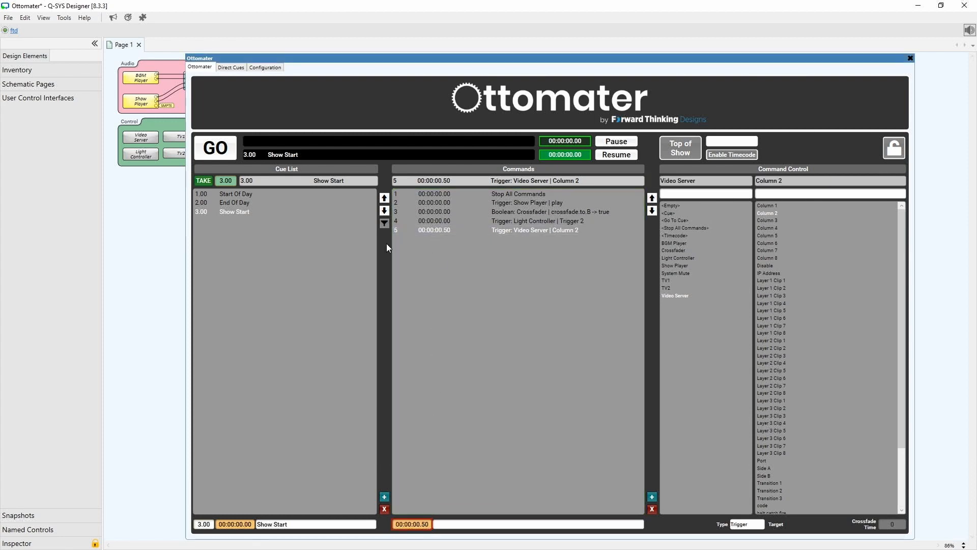
Add a new cue and name it Show Stop.
{"action": "left_click", "coordinate": [384, 497]}
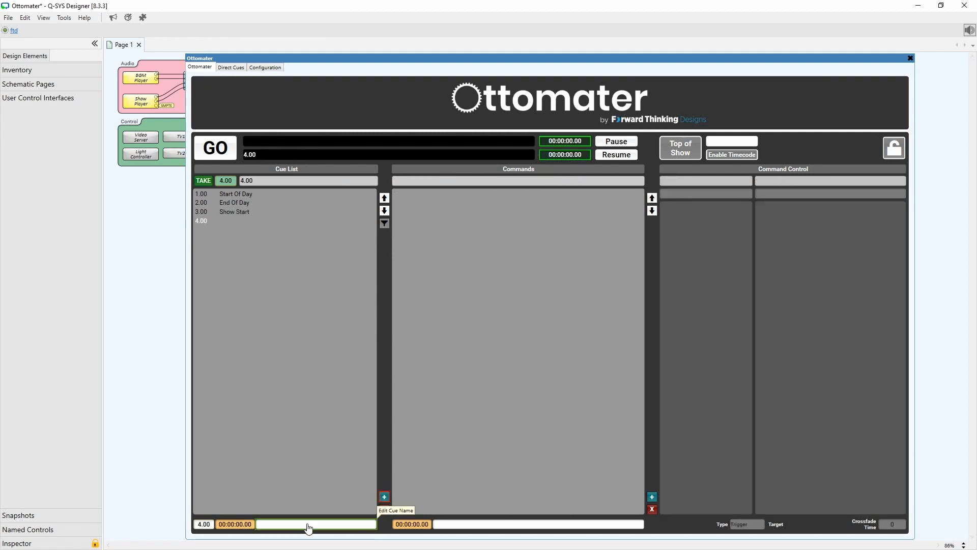
{"action": "type", "text": "Show Stop"}
{"action": "key", "text": "Return"}
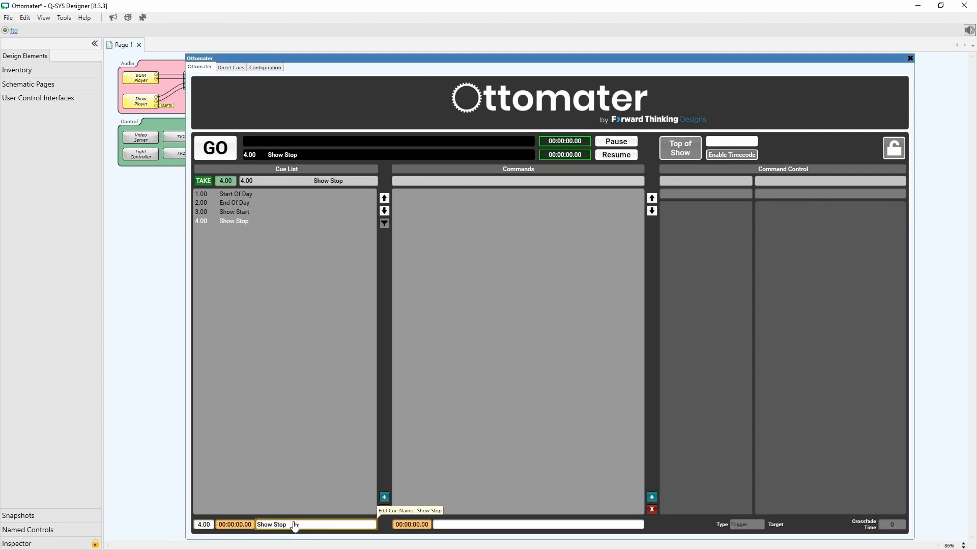
Insert a Stop All Commands command into the Show Stop cue.
{"action": "left_click", "coordinate": [653, 498]}
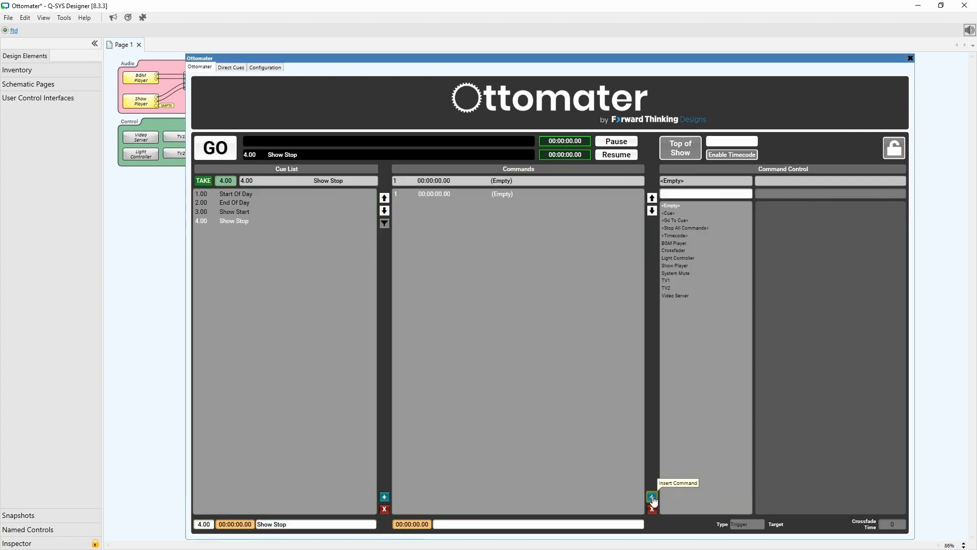
{"action": "left_click", "coordinate": [686, 229]}
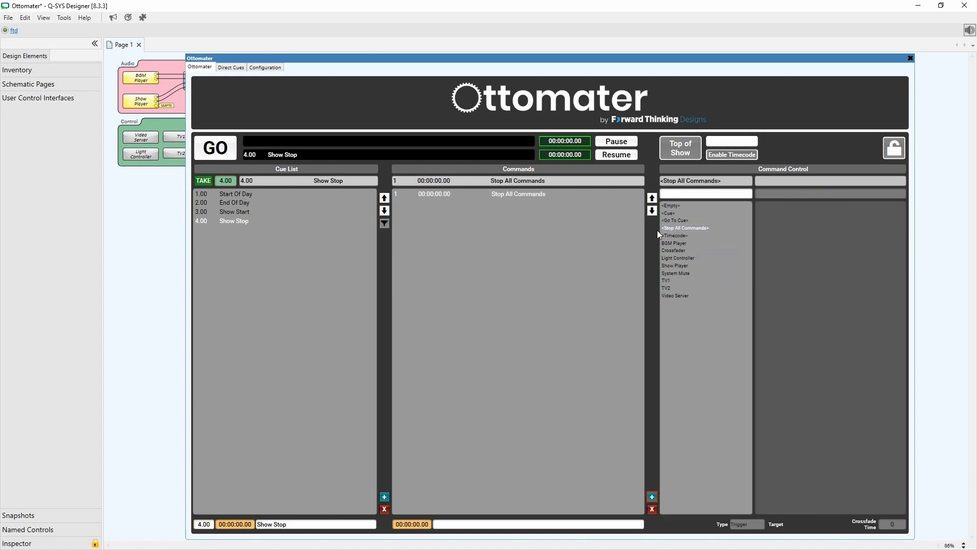
Insert a command on the Crossfader's crossfade.to.A control and set its type to Boolean.
{"action": "left_click", "coordinate": [652, 496]}
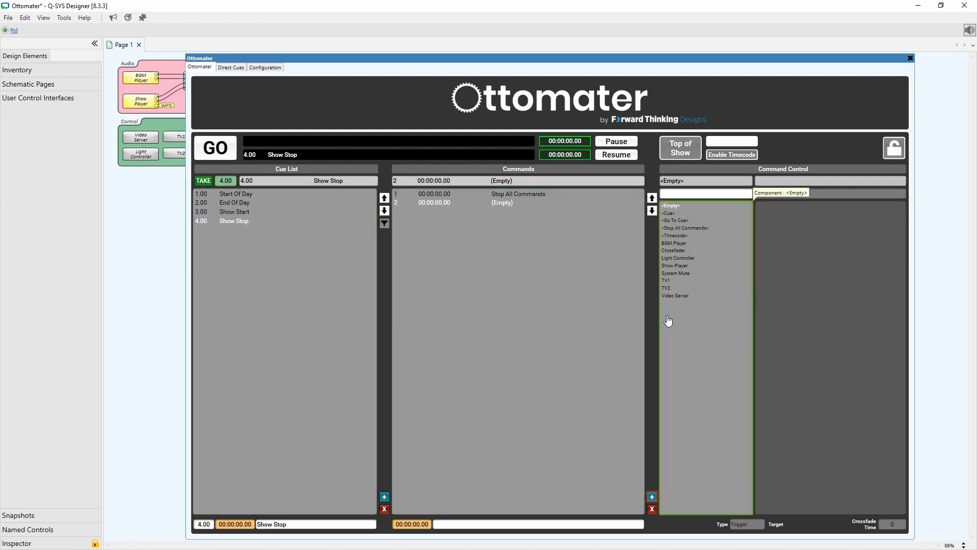
{"action": "left_click", "coordinate": [686, 251]}
{"action": "left_click", "coordinate": [784, 213]}
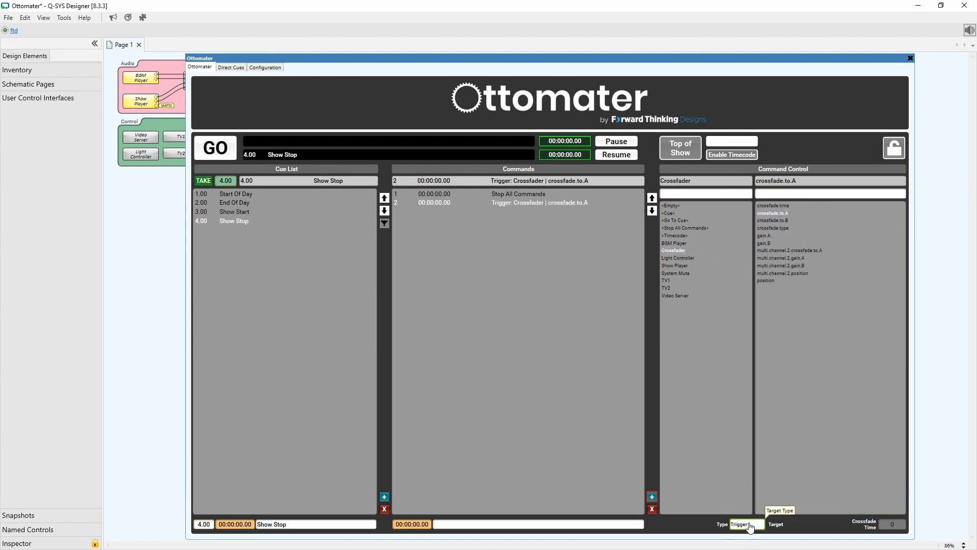
{"action": "left_click", "coordinate": [747, 524]}
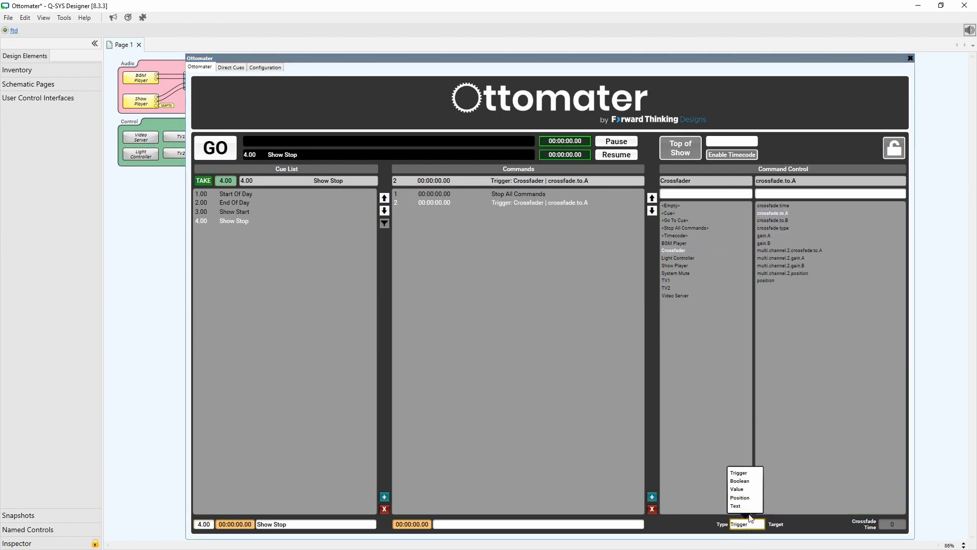
{"action": "left_click", "coordinate": [745, 482]}
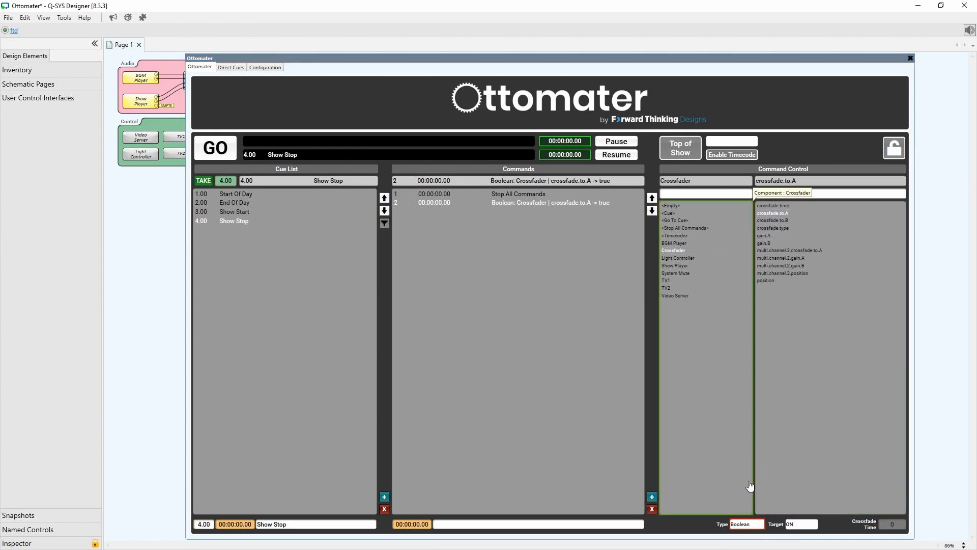
Insert a command that triggers the BGM Player's play control.
{"action": "left_click", "coordinate": [653, 496]}
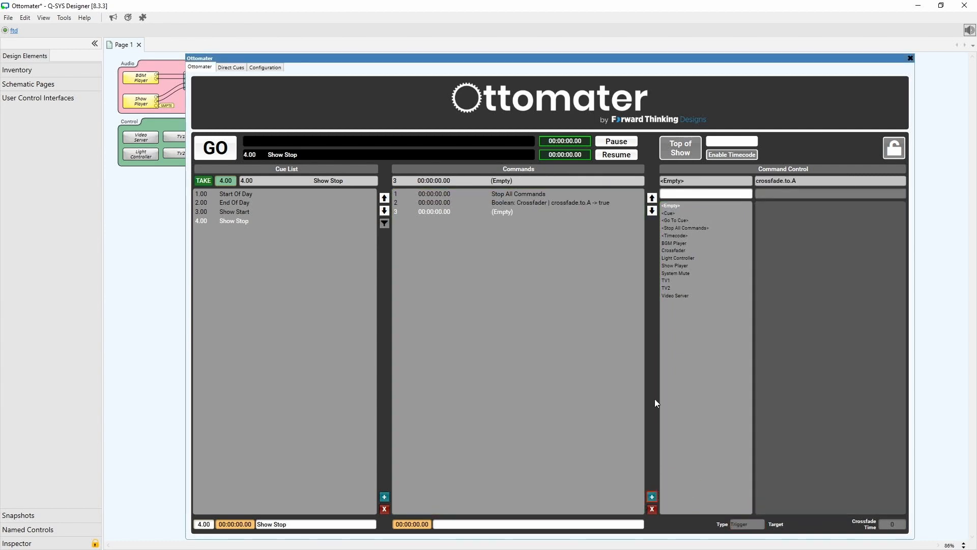
{"action": "left_click", "coordinate": [674, 243]}
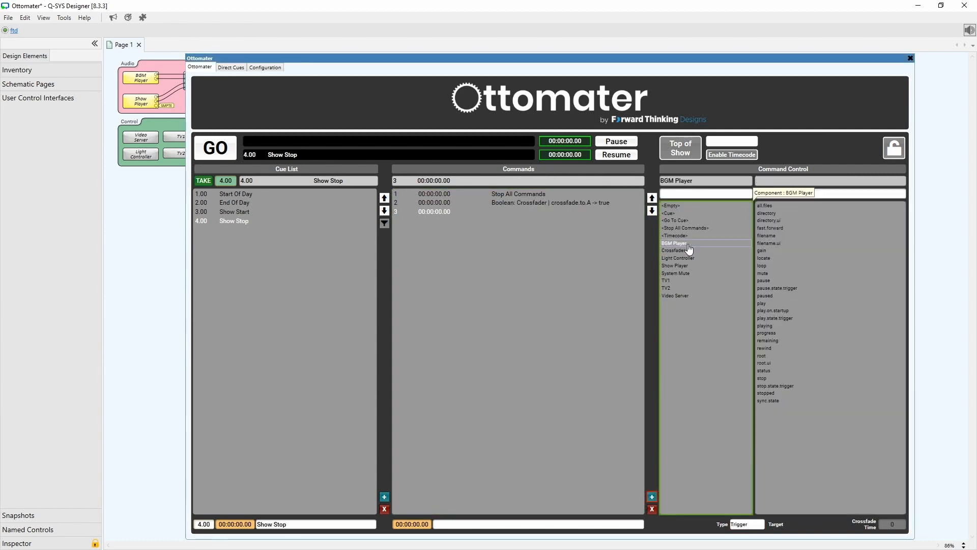
{"action": "left_click", "coordinate": [778, 304]}
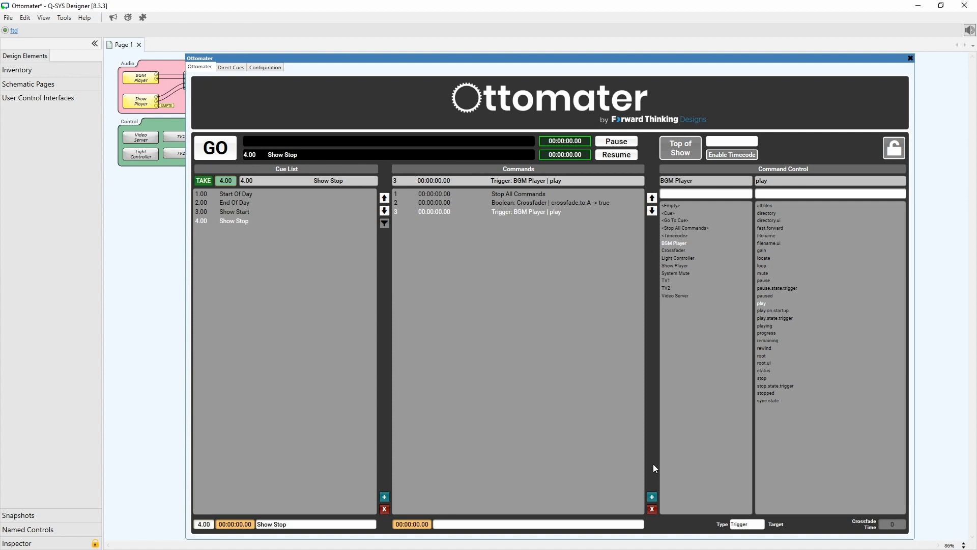
Insert a command that triggers the Light Controller's Trigger 1 control.
{"action": "left_click", "coordinate": [652, 496]}
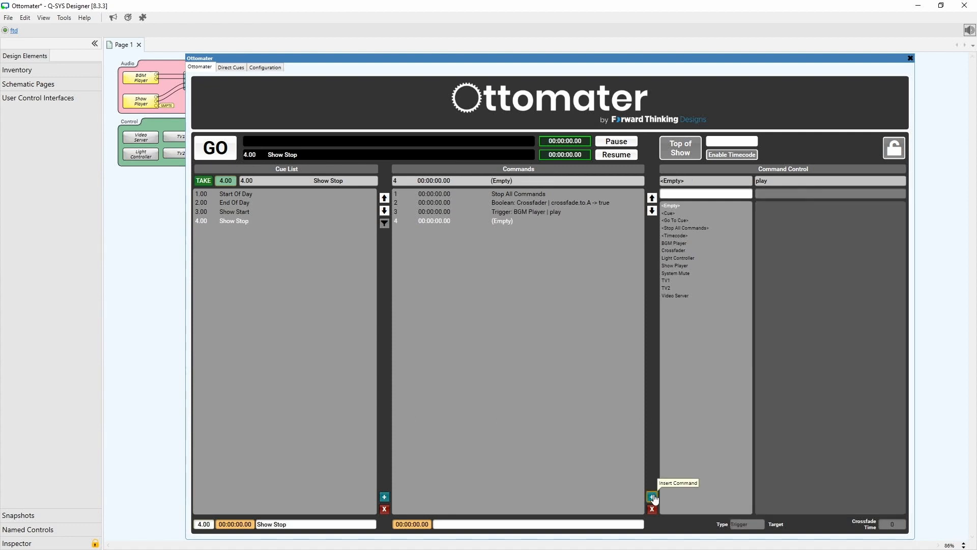
{"action": "left_click", "coordinate": [684, 259]}
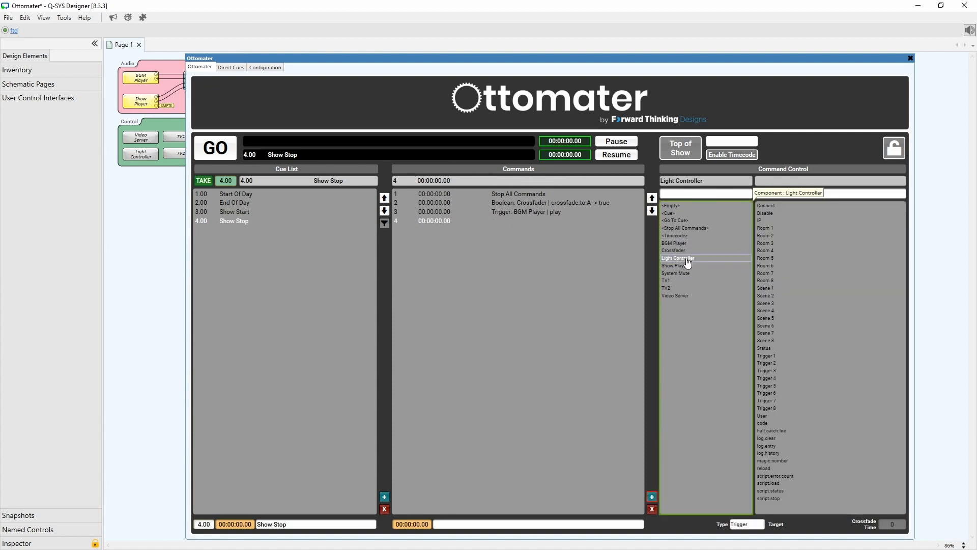
{"action": "left_click", "coordinate": [783, 357]}
Insert a command that triggers the Video Server's Column 1 control.
{"action": "left_click", "coordinate": [652, 497]}
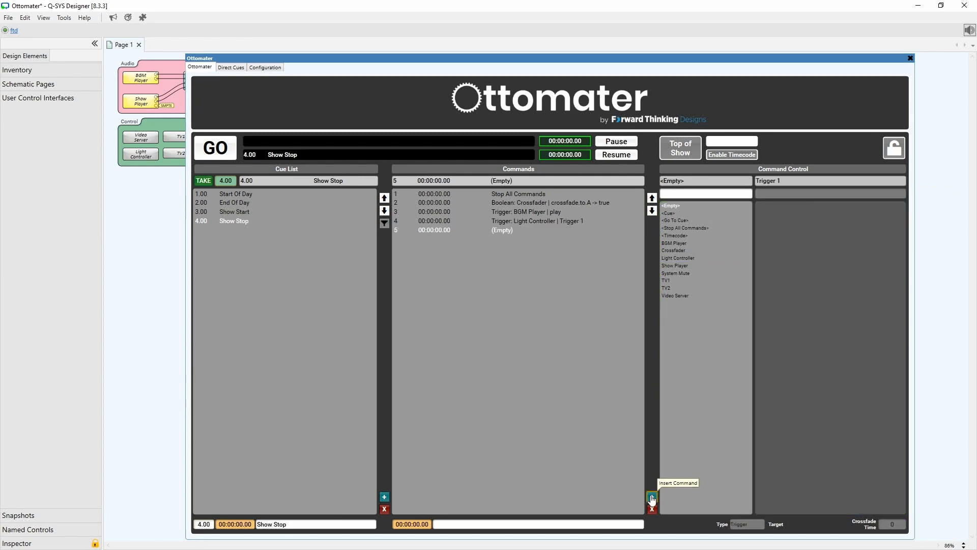
{"action": "left_click", "coordinate": [681, 296]}
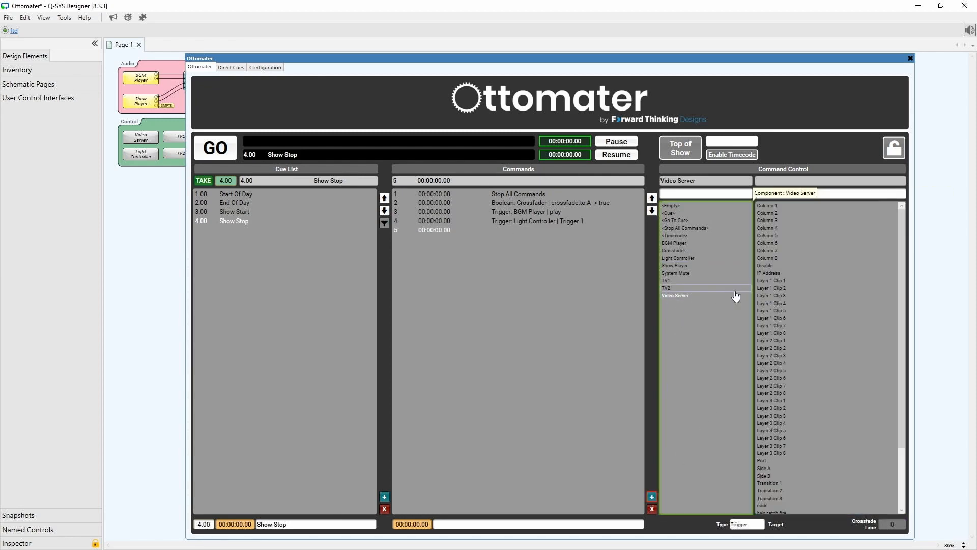
{"action": "left_click", "coordinate": [767, 206]}
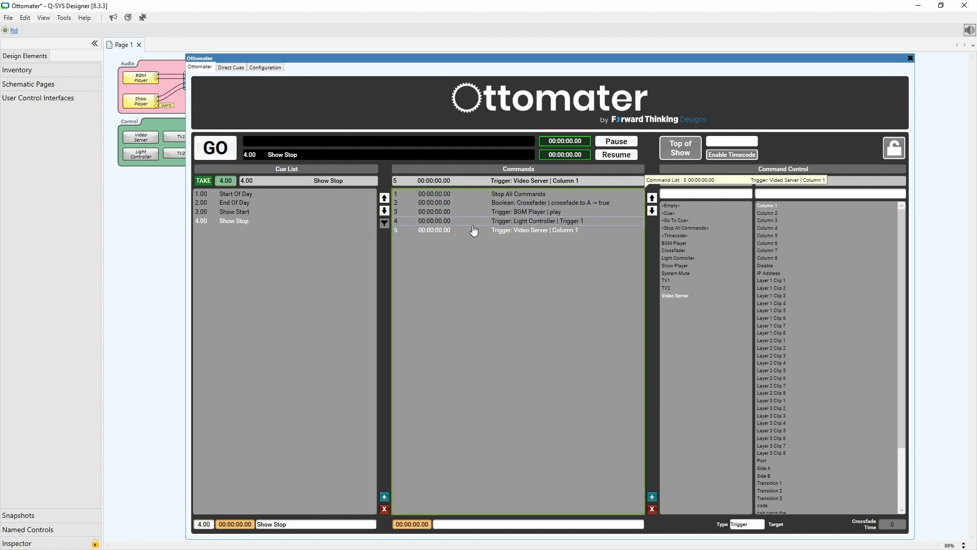
In the Show Start cue, insert a Timecode Enable command with its time set to 0 seconds.
{"action": "left_click", "coordinate": [240, 213]}
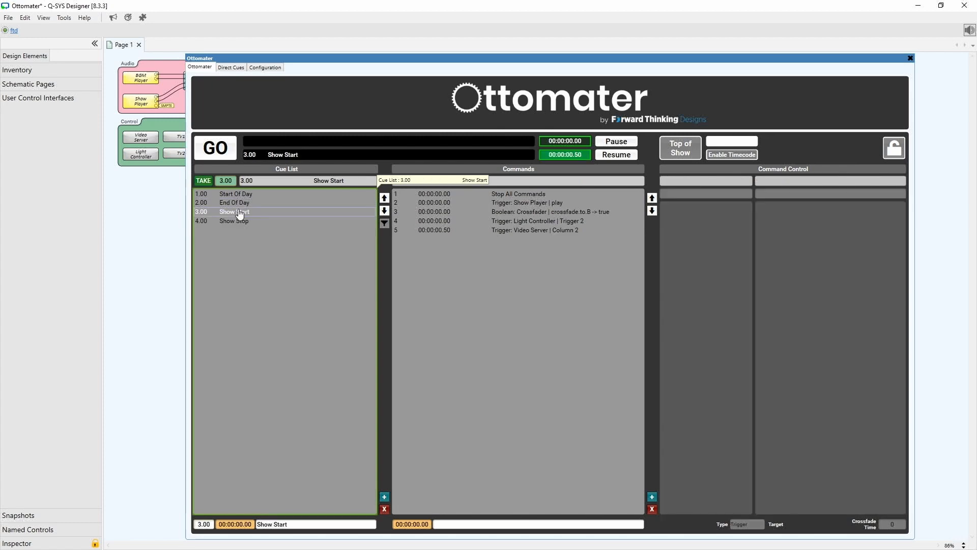
{"action": "left_click", "coordinate": [652, 498]}
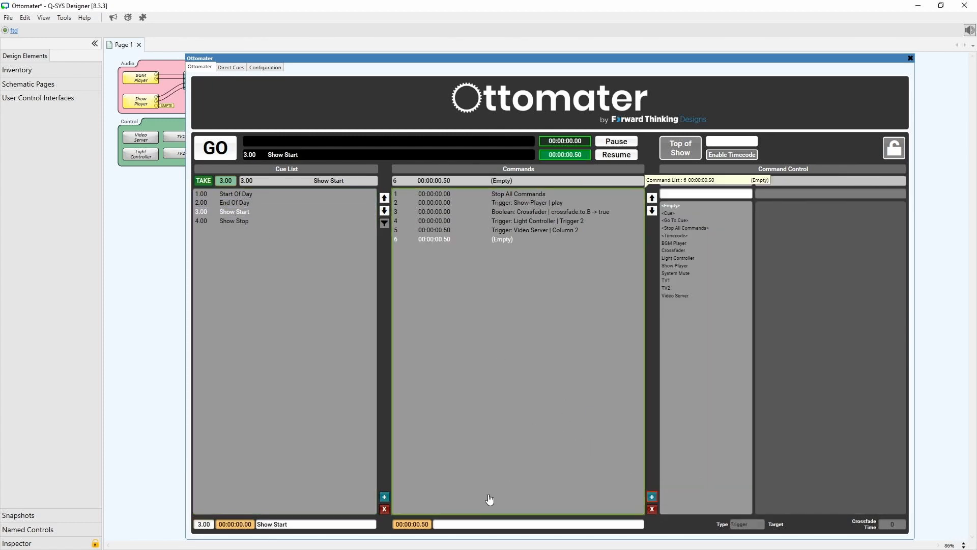
{"action": "left_click", "coordinate": [427, 527]}
{"action": "type", "text": "0"}
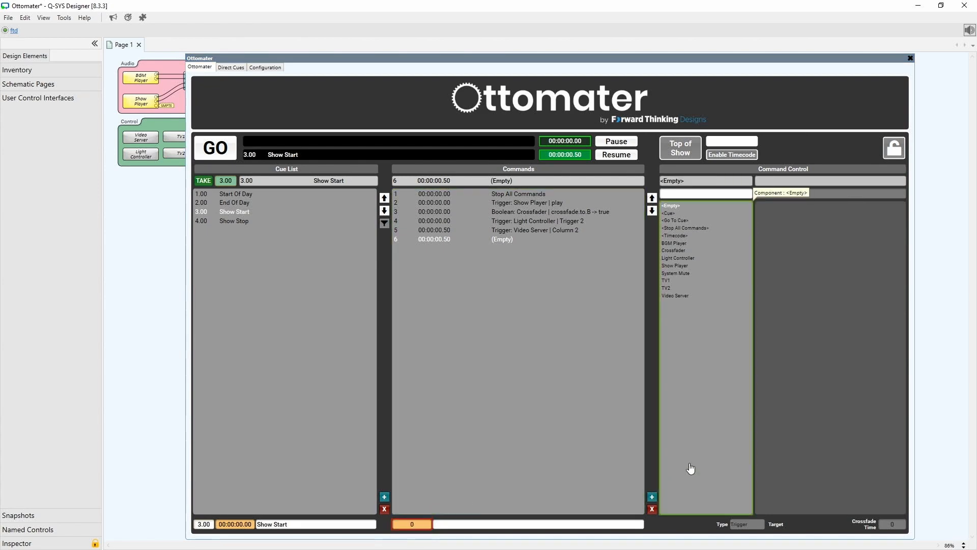
{"action": "key", "text": "Return"}
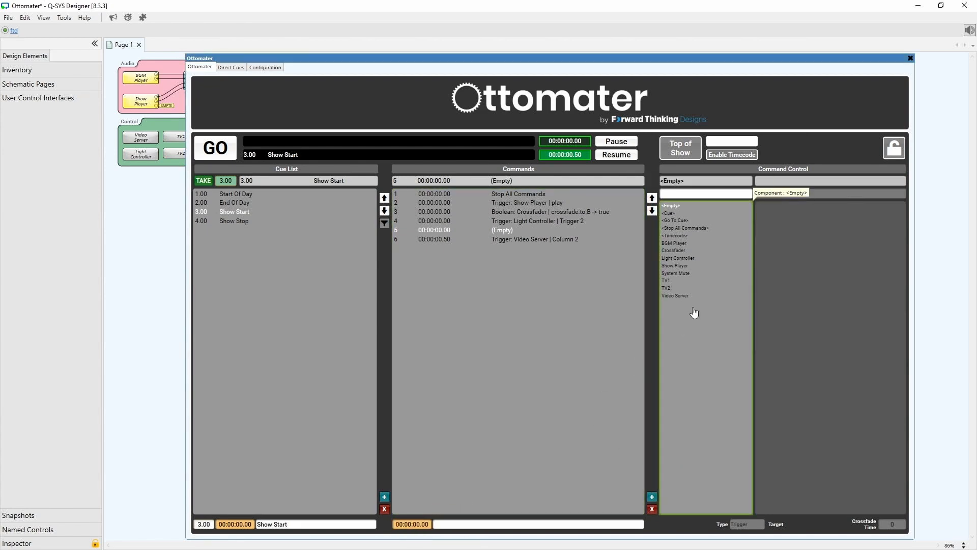
{"action": "left_click", "coordinate": [696, 238]}
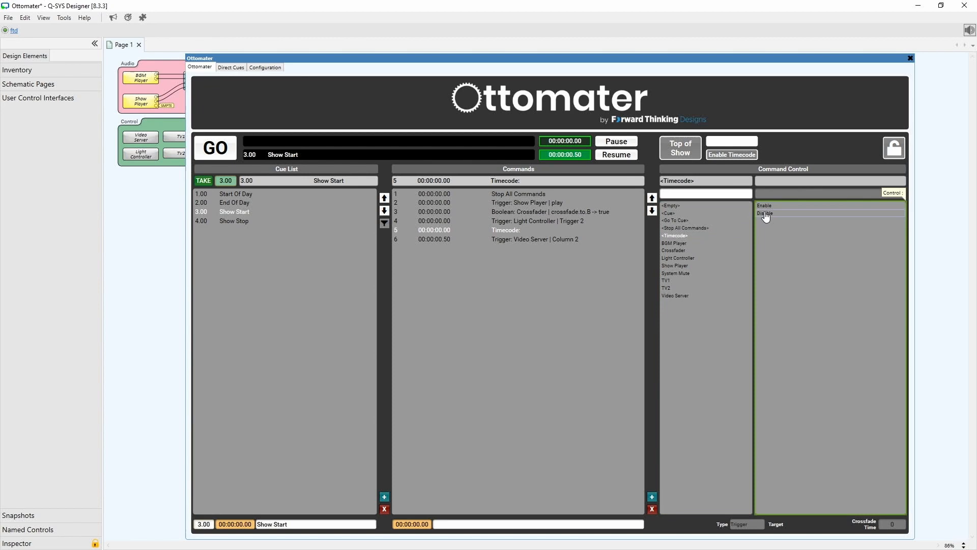
{"action": "left_click", "coordinate": [765, 206]}
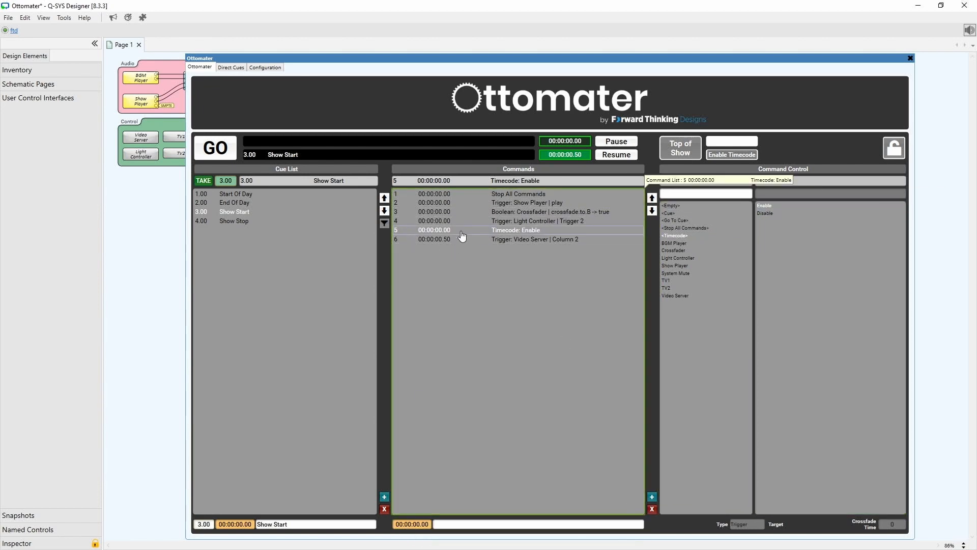
Move the Timecode Enable command up to second place in the Show Start command list.
{"action": "left_click", "coordinate": [653, 198]}
{"action": "left_click", "coordinate": [653, 198]}
{"action": "left_click", "coordinate": [653, 198]}
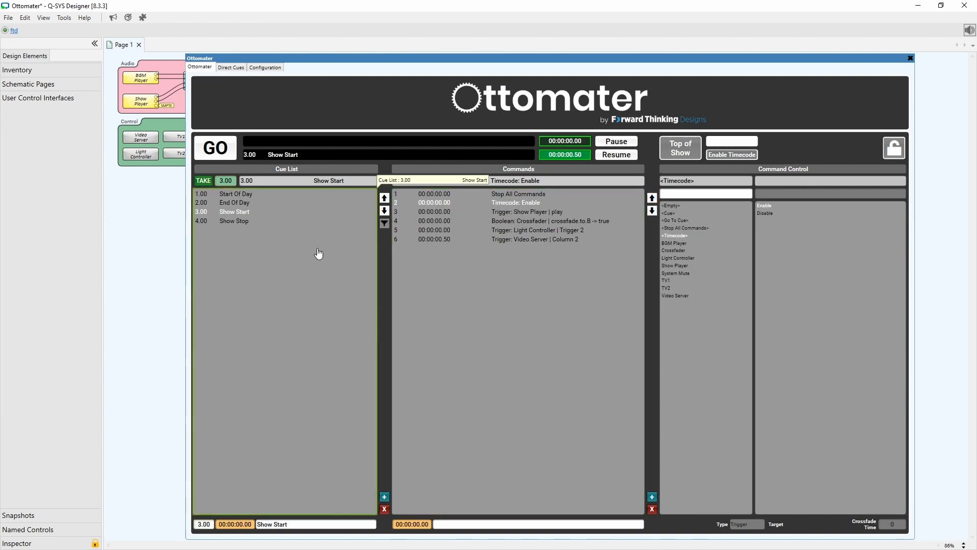
In the Show Stop cue, insert a Timecode Disable command and move it up to second place.
{"action": "left_click", "coordinate": [255, 223]}
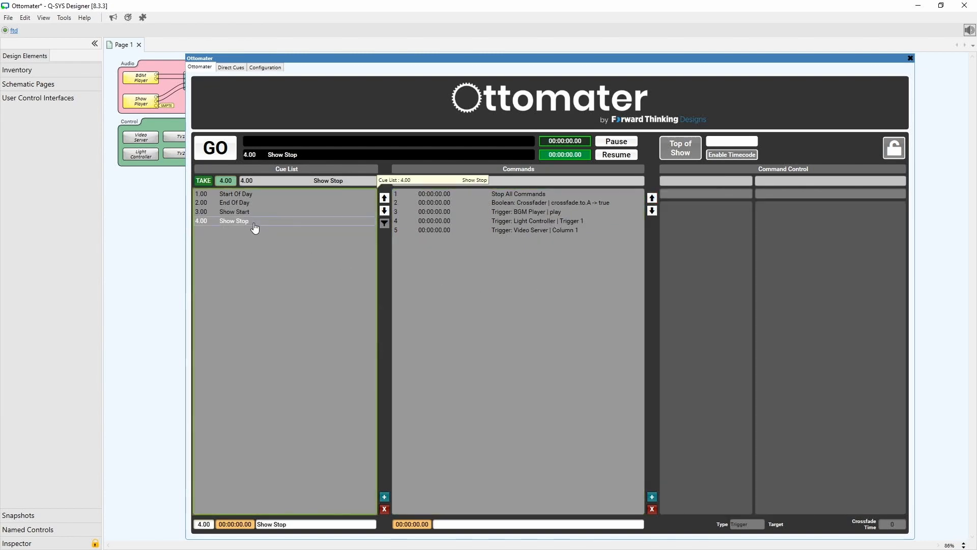
{"action": "left_click", "coordinate": [652, 497]}
{"action": "left_click", "coordinate": [675, 236]}
{"action": "left_click", "coordinate": [774, 214]}
{"action": "left_click", "coordinate": [653, 198]}
{"action": "left_click", "coordinate": [652, 198]}
{"action": "left_click", "coordinate": [655, 199]}
{"action": "left_click", "coordinate": [654, 198]}
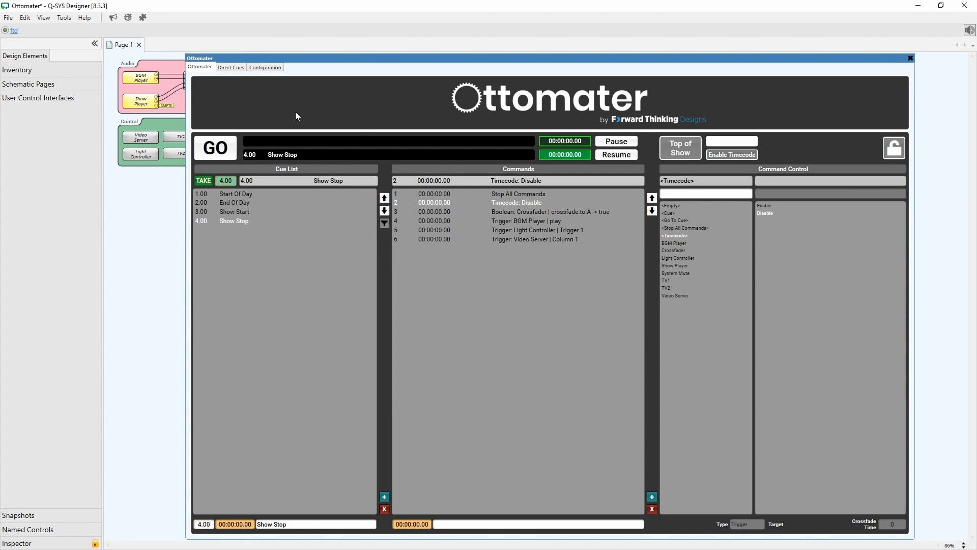
Run the Show Stop cue, then add a new cue named Light Cue 1.
{"action": "left_click", "coordinate": [225, 152]}
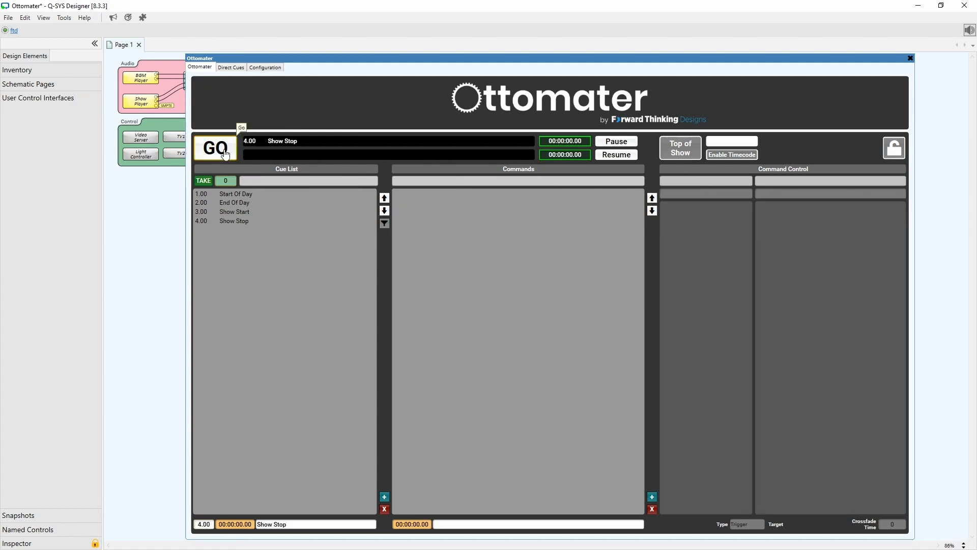
{"action": "left_click", "coordinate": [385, 497]}
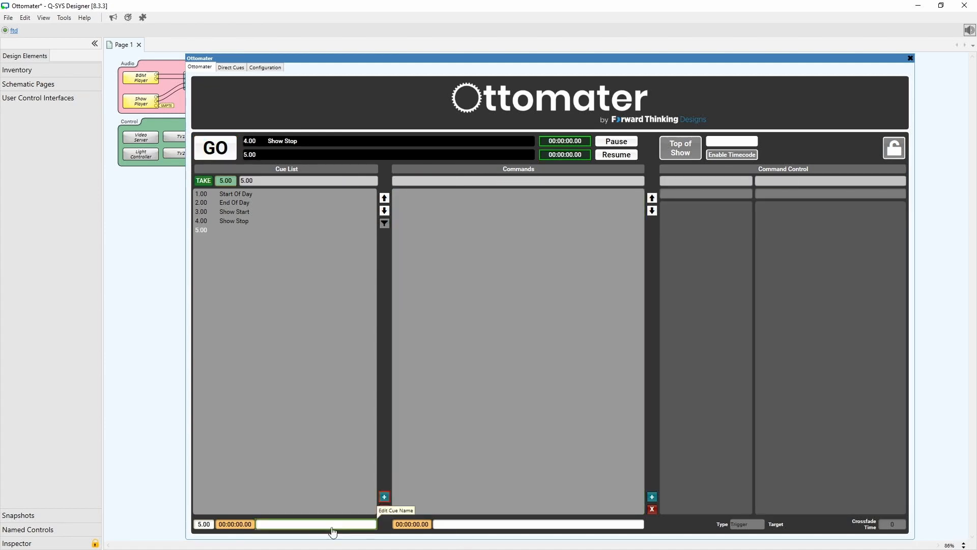
{"action": "left_click", "coordinate": [304, 524]}
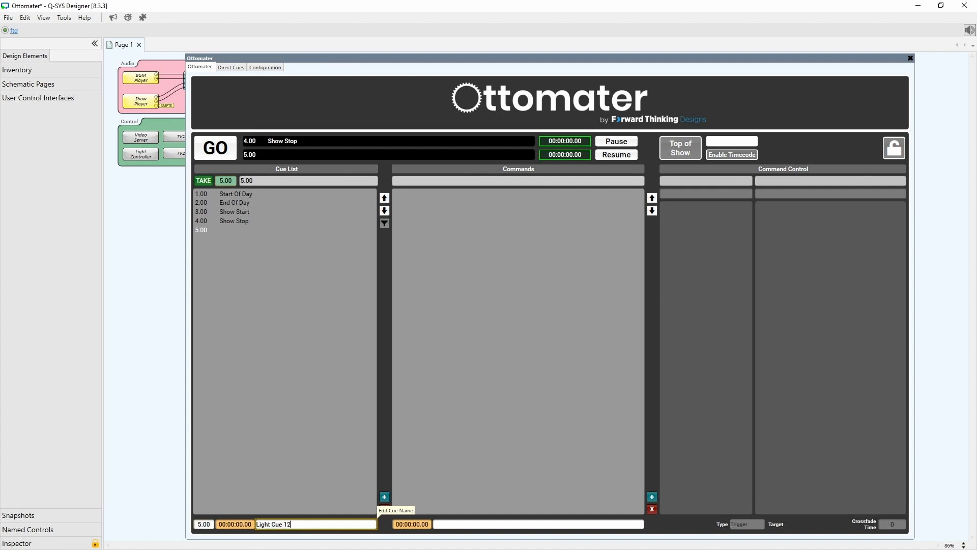
{"action": "type", "text": "Light Cue 1"}
{"action": "key", "text": "Return"}
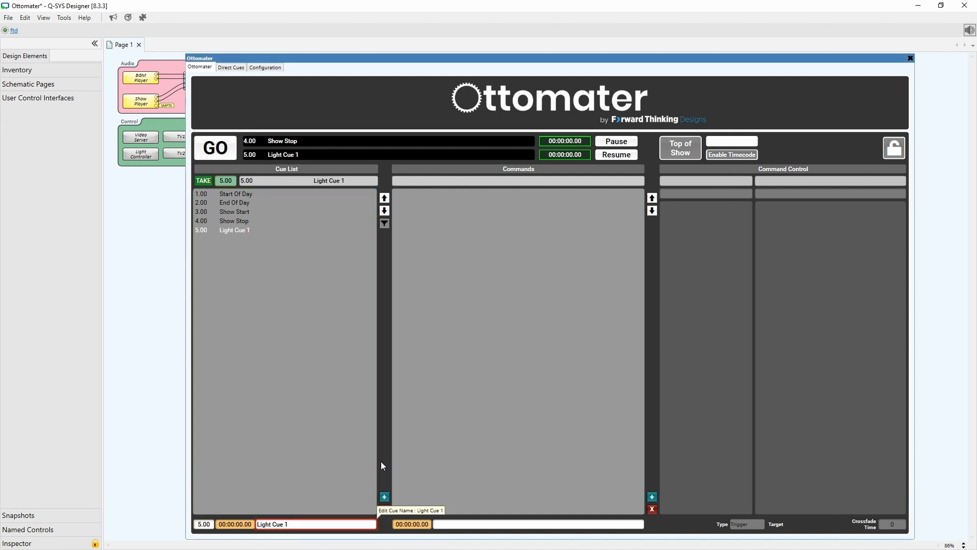
Set Light Cue 1's timecode to 01:00:10.00.
{"action": "left_click", "coordinate": [245, 528]}
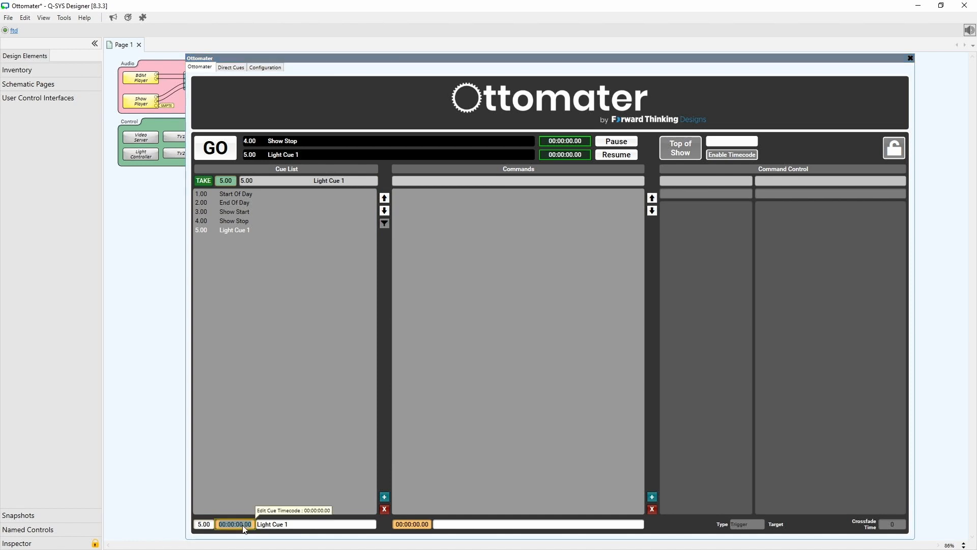
{"action": "key", "text": "BackSpace"}
{"action": "type", "text": "1:00:10.00"}
{"action": "key", "text": "Return"}
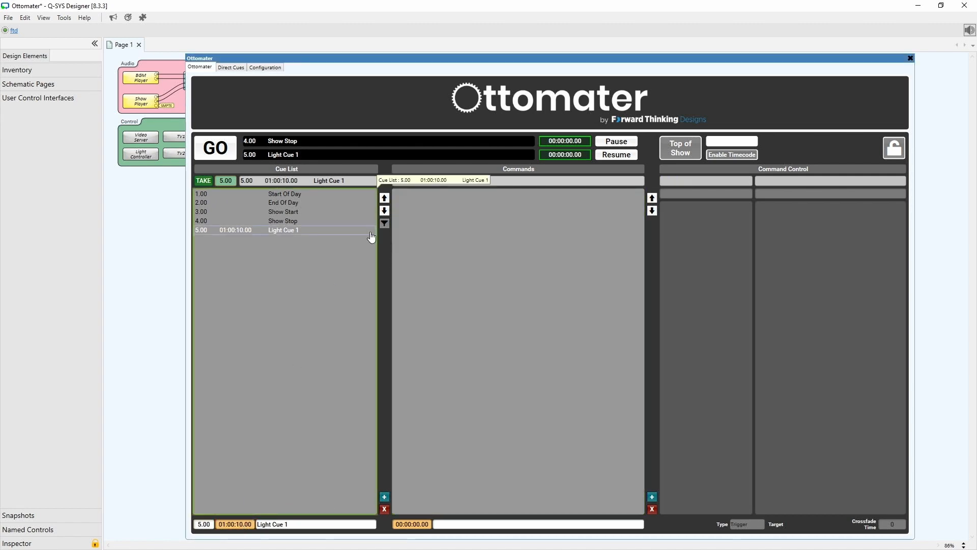
Insert a command in Light Cue 1 that triggers the Light Controller's Trigger 3 control.
{"action": "left_click", "coordinate": [653, 497]}
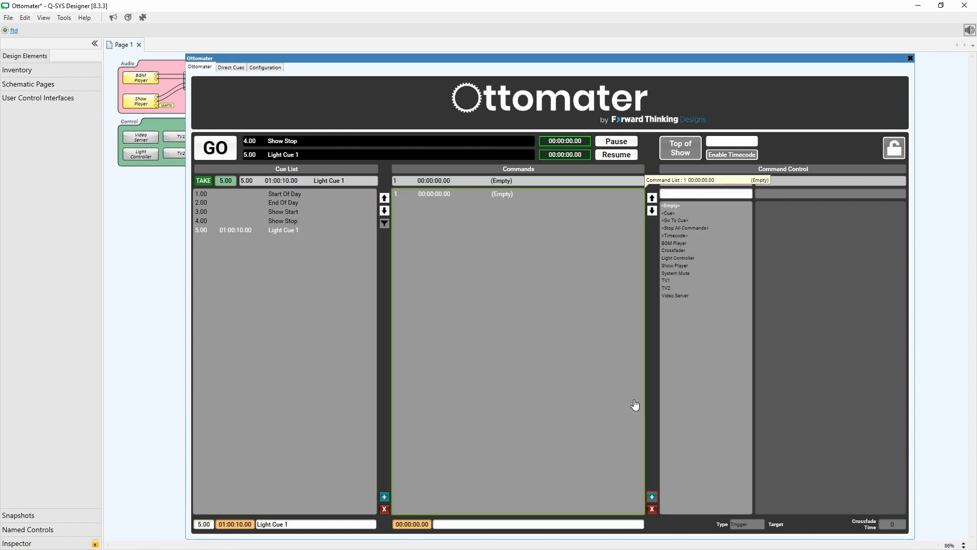
{"action": "left_click", "coordinate": [690, 260]}
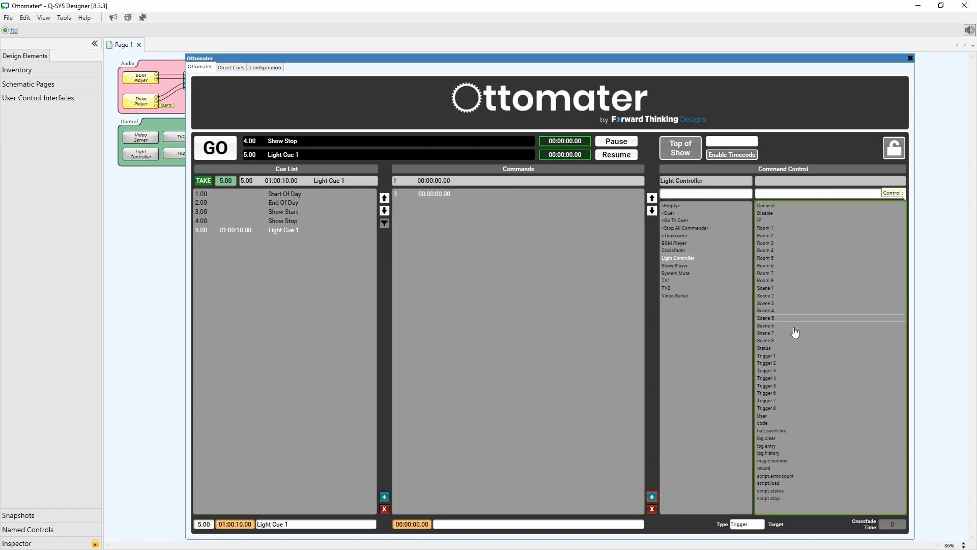
{"action": "left_click", "coordinate": [786, 372]}
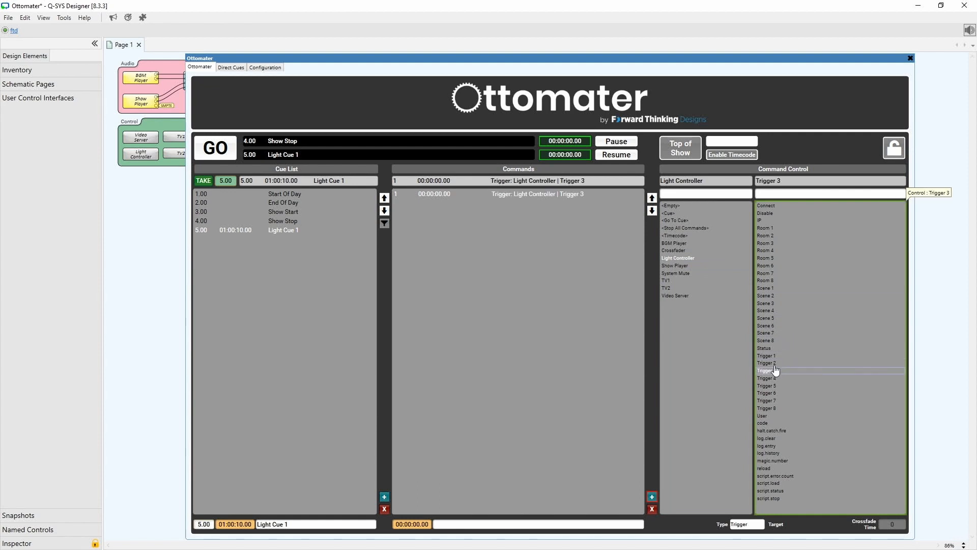
Add a new cue named Light Cue 2 with timecode 01:00:15.00.
{"action": "left_click", "coordinate": [289, 230]}
{"action": "left_click", "coordinate": [388, 495]}
{"action": "left_click", "coordinate": [388, 496]}
{"action": "left_click", "coordinate": [388, 495]}
{"action": "left_click", "coordinate": [208, 240]}
{"action": "left_click", "coordinate": [318, 524]}
{"action": "type", "text": "Light Cue 2"}
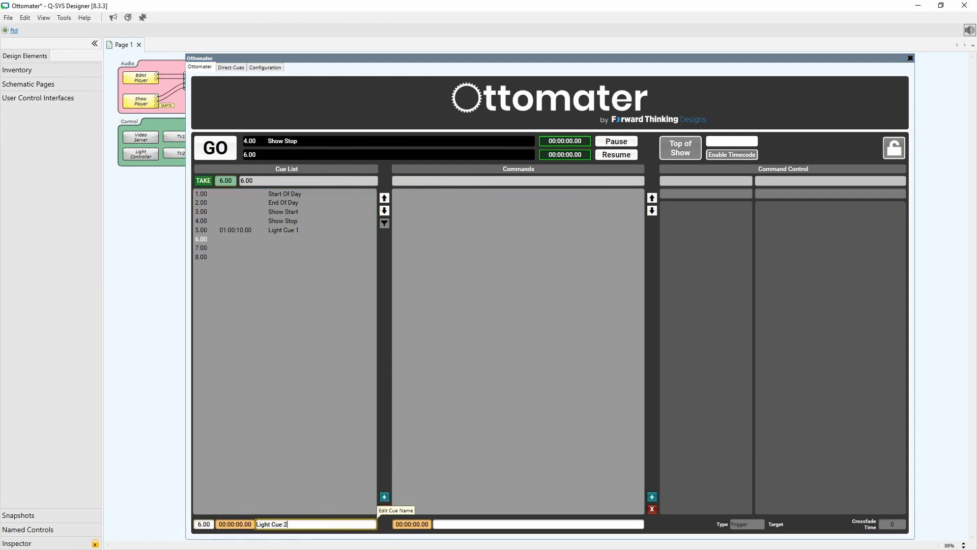
{"action": "key", "text": "Return"}
{"action": "left_click", "coordinate": [236, 525]}
{"action": "type", "text": "1:00:15"}
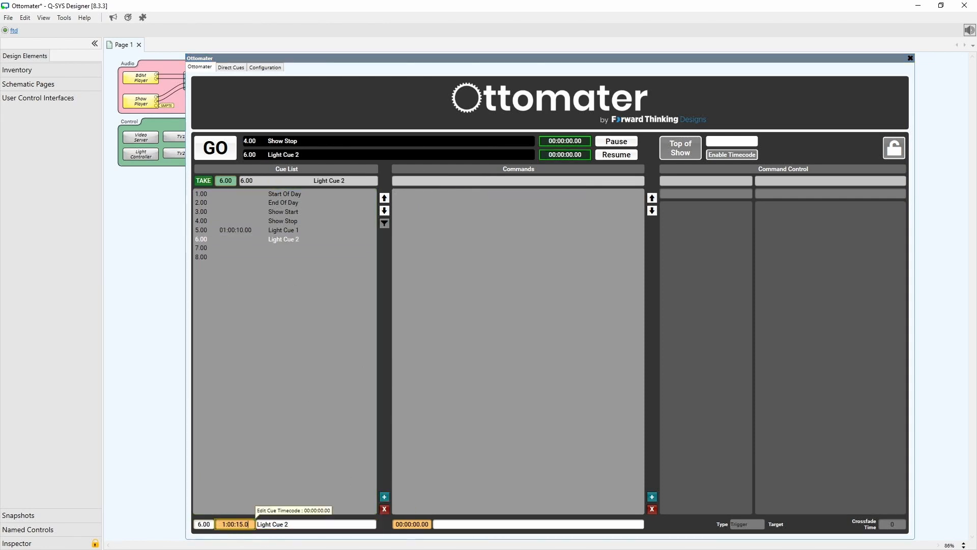
{"action": "key", "text": "Return"}
Add a new cue named Light Cue 3 with timecode 01:00:20.00.
{"action": "left_click", "coordinate": [384, 496]}
{"action": "type", "text": "Light Cue 3"}
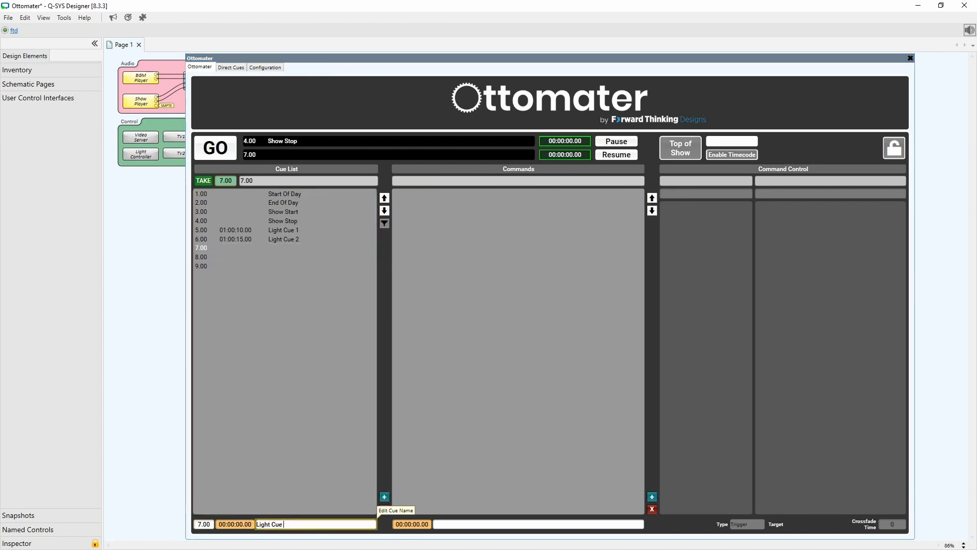
{"action": "key", "text": "Return"}
{"action": "left_click", "coordinate": [236, 524]}
{"action": "type", "text": "1:00::20"}
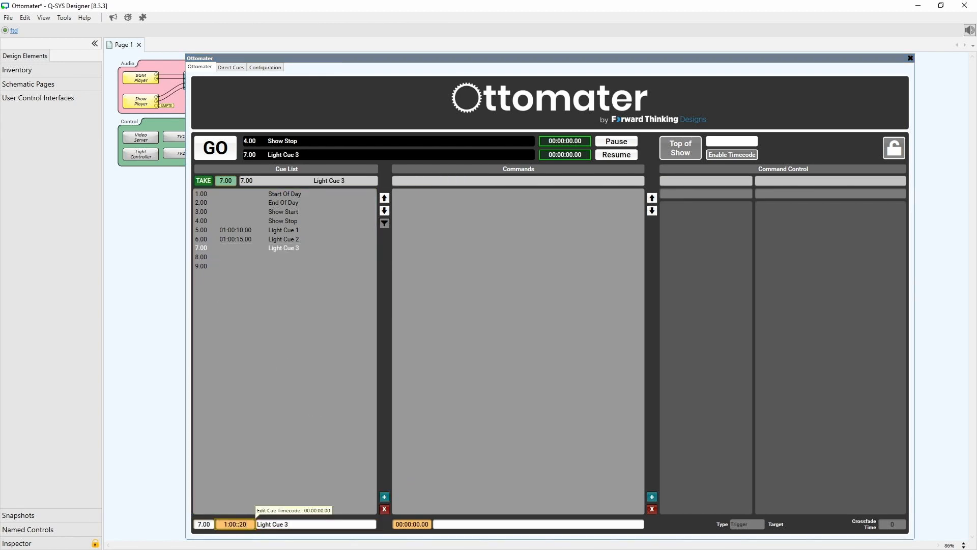
{"action": "key", "text": "Return"}
Name the next cue Light Cue 4 and set its timecode to 01:00:25.00.
{"action": "left_click", "coordinate": [261, 257]}
{"action": "left_click", "coordinate": [375, 525]}
{"action": "type", "text": "Light Cue 4"}
{"action": "key", "text": "Return"}
{"action": "left_click", "coordinate": [250, 524]}
{"action": "type", "text": "1"}
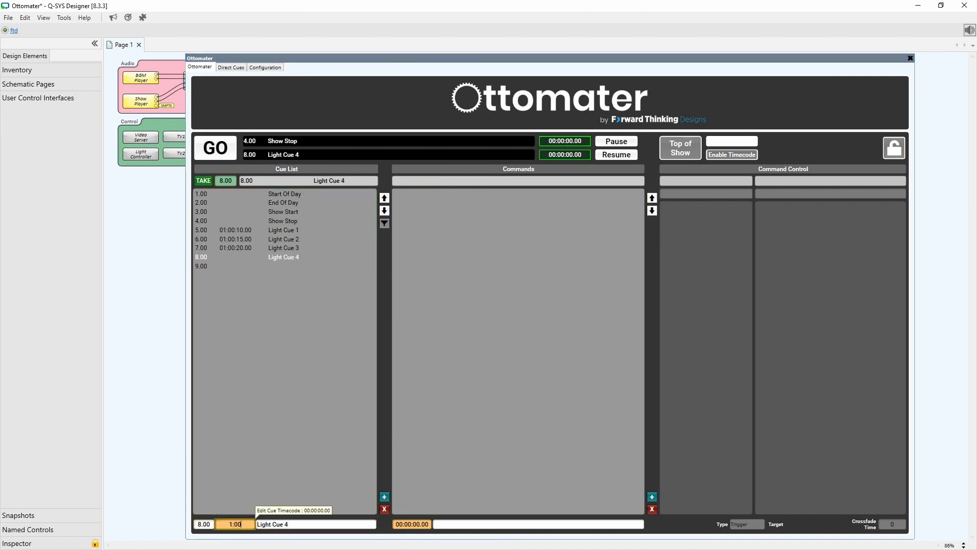
{"action": "key", "text": "Return"}
Name the next cue Light Cue 5 and set its timecode to 01:00:30.00.
{"action": "left_click", "coordinate": [216, 269]}
{"action": "left_click", "coordinate": [323, 524]}
{"action": "type", "text": "Light Cue 5"}
{"action": "key", "text": "Return"}
{"action": "left_click", "coordinate": [224, 527]}
{"action": "type", "text": "1:00:30"}
{"action": "key", "text": "Return"}
Insert Light Controller commands, giving Light Cue 3 a command that triggers the Light Controller's Trigger 5.
{"action": "left_click", "coordinate": [654, 498]}
{"action": "left_click", "coordinate": [681, 258]}
{"action": "left_click", "coordinate": [311, 248]}
{"action": "left_click", "coordinate": [652, 496]}
{"action": "left_click", "coordinate": [685, 258]}
{"action": "left_click", "coordinate": [789, 387]}
Insert a command in Light Cue 4 that triggers the Light Controller's Trigger 6.
{"action": "left_click", "coordinate": [305, 257]}
{"action": "left_click", "coordinate": [653, 497]}
{"action": "left_click", "coordinate": [691, 251]}
{"action": "left_click", "coordinate": [693, 259]}
{"action": "left_click", "coordinate": [786, 394]}
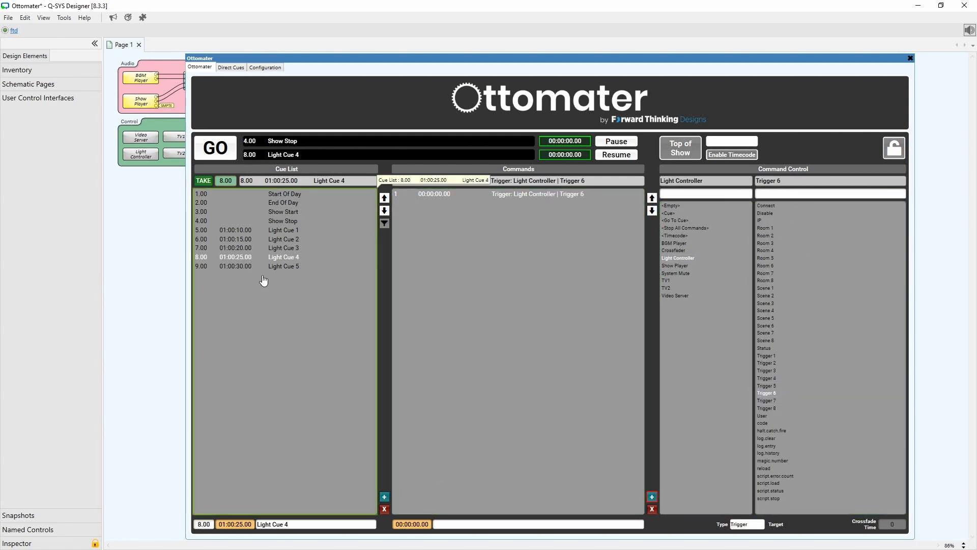
Insert a command in Light Cue 5 that triggers the Light Controller's Trigger 7.
{"action": "left_click", "coordinate": [284, 266]}
{"action": "left_click", "coordinate": [652, 497]}
{"action": "left_click", "coordinate": [679, 258]}
{"action": "left_click", "coordinate": [779, 401]}
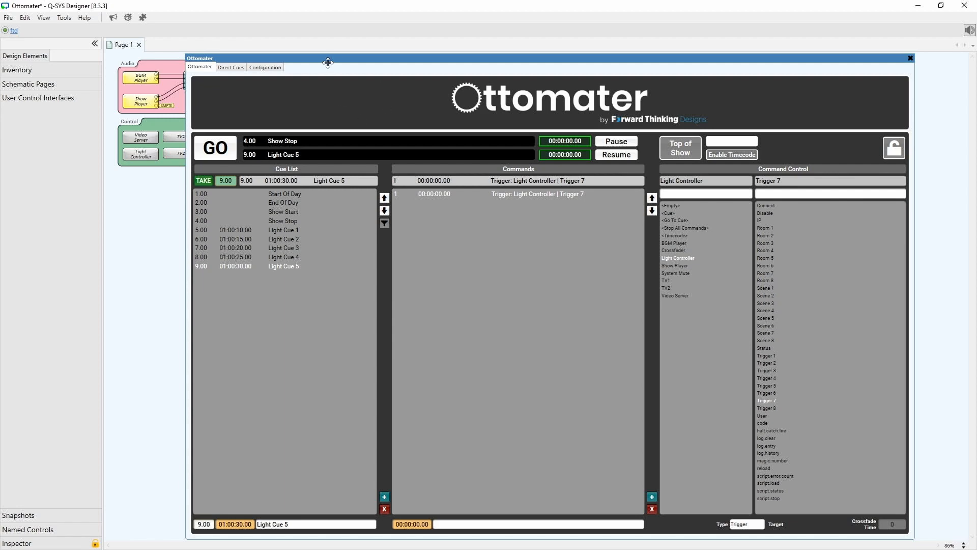
Open the Crossfader, System Mute, BGM Player and Show Player control panels and arrange them above the Ottomater window.
{"action": "left_click_drag", "start_coordinate": [327, 60], "coordinate": [317, 198]}
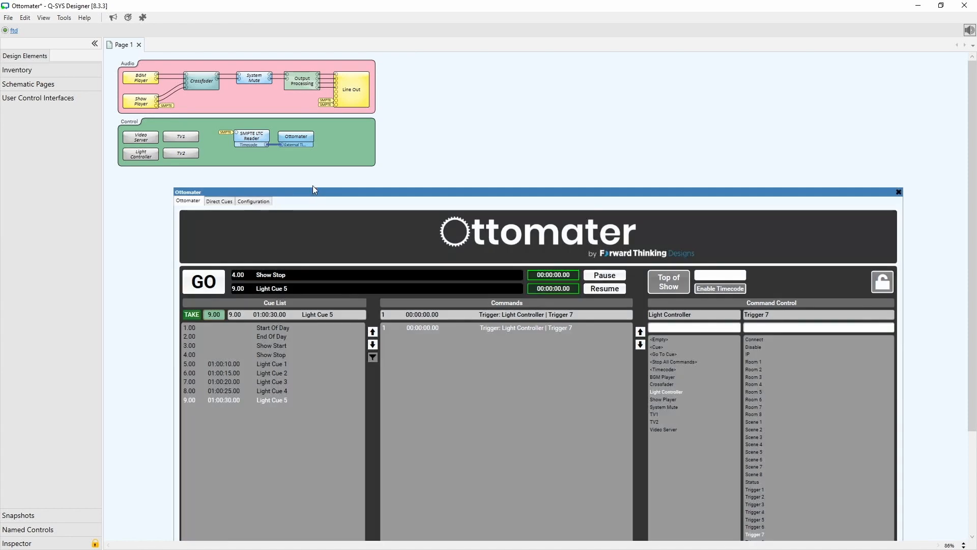
{"action": "double_click", "coordinate": [202, 82]}
{"action": "left_click_drag", "start_coordinate": [221, 92], "coordinate": [475, 81]}
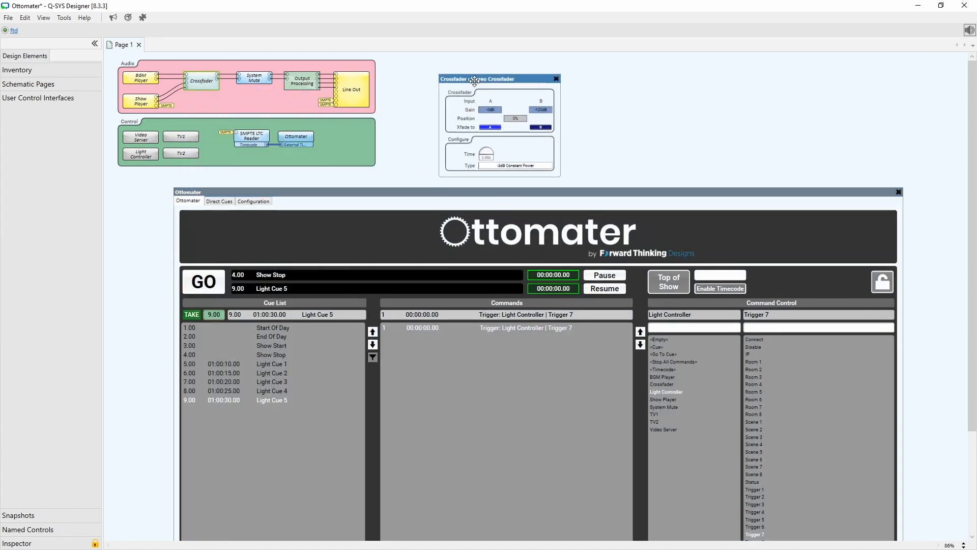
{"action": "double_click", "coordinate": [256, 80]}
{"action": "left_click_drag", "start_coordinate": [257, 84], "coordinate": [602, 60]}
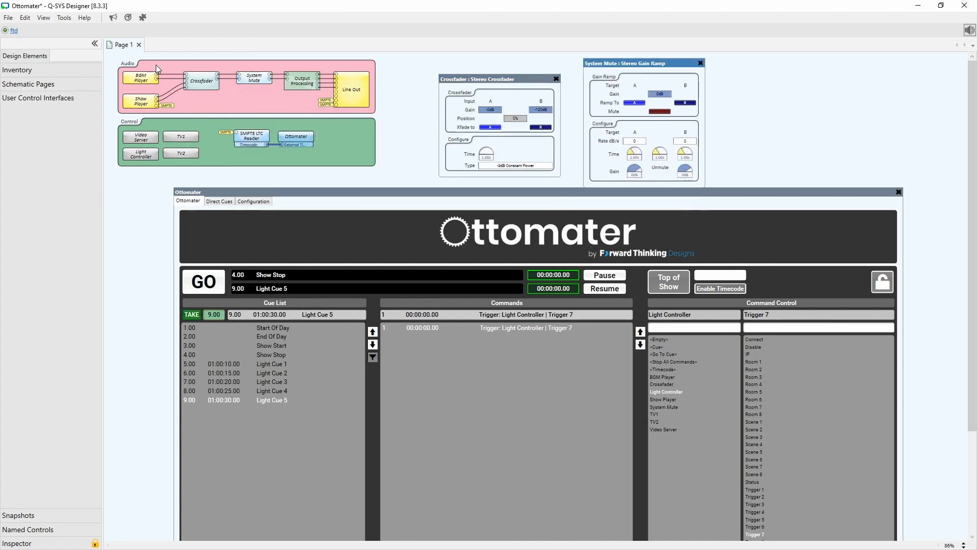
{"action": "double_click", "coordinate": [140, 79]}
{"action": "left_click_drag", "start_coordinate": [172, 85], "coordinate": [149, 115]}
{"action": "double_click", "coordinate": [140, 101]}
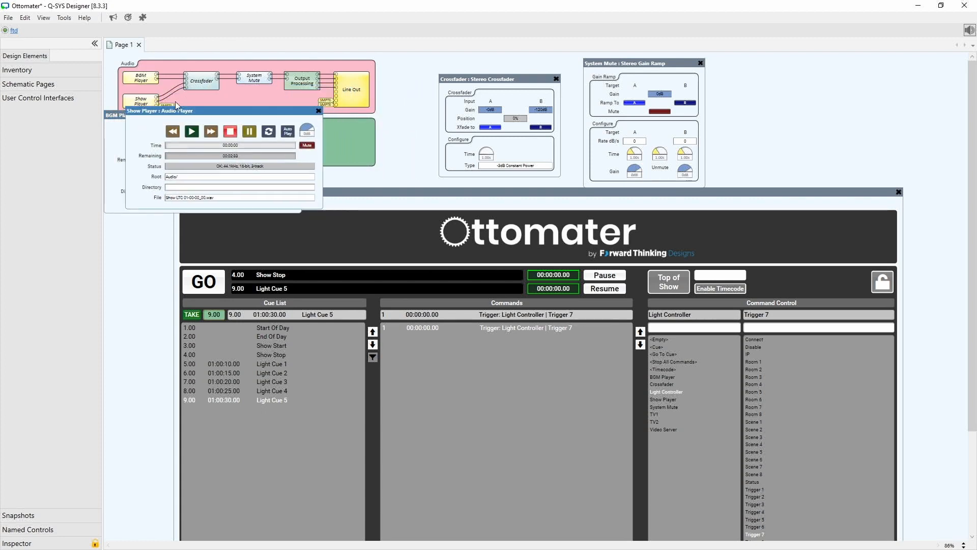
{"action": "left_click_drag", "start_coordinate": [663, 67], "coordinate": [907, 68]}
{"action": "left_click_drag", "start_coordinate": [515, 78], "coordinate": [756, 69]}
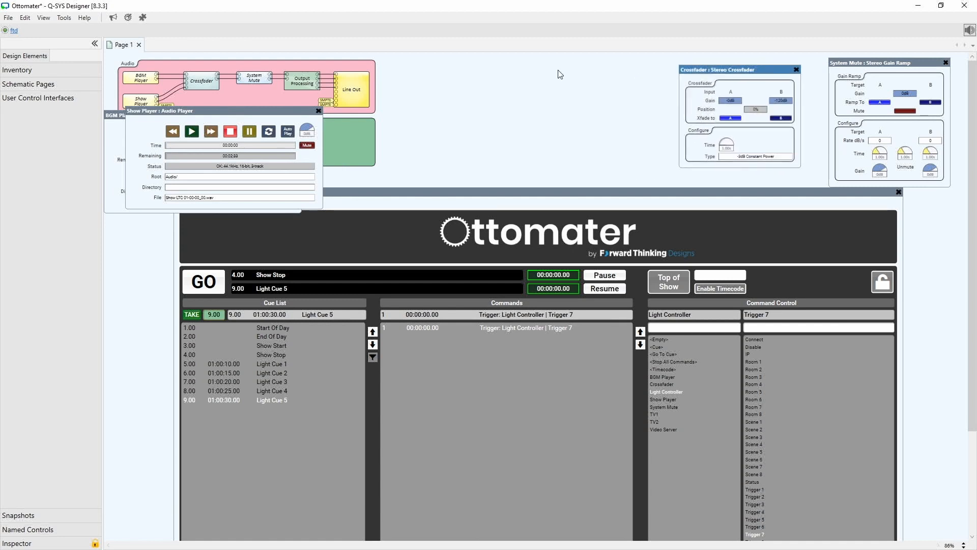
{"action": "left_click_drag", "start_coordinate": [227, 112], "coordinate": [583, 59]}
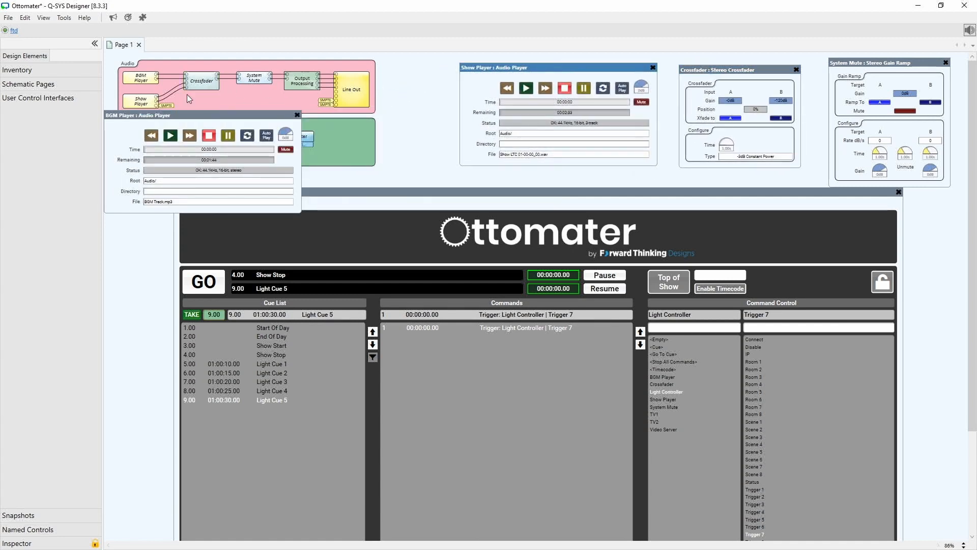
{"action": "left_click_drag", "start_coordinate": [187, 113], "coordinate": [338, 66]}
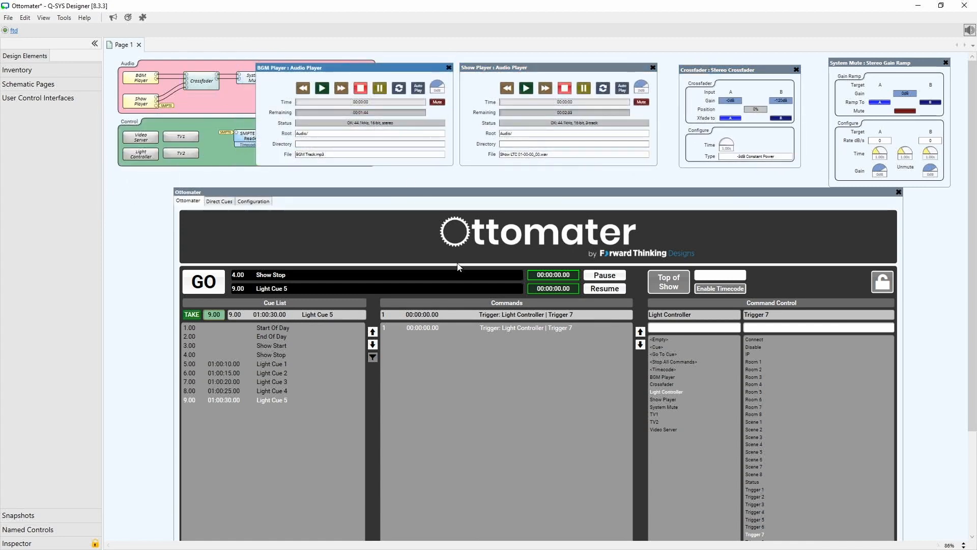
{"action": "left_click_drag", "start_coordinate": [500, 196], "coordinate": [483, 197]}
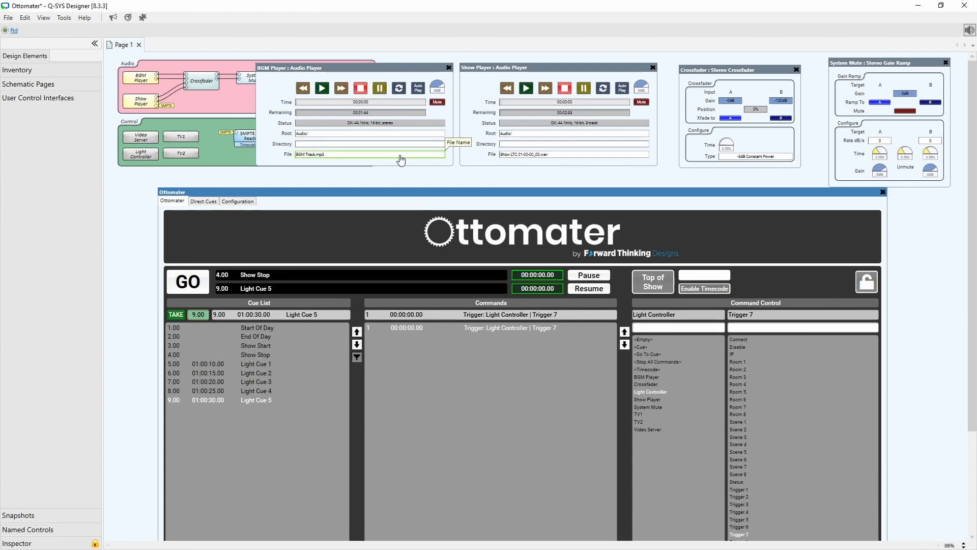
Copy the BGM Player's file name, then insert a command in the Show Stop cue and move it up to fourth place.
{"action": "left_click", "coordinate": [425, 159]}
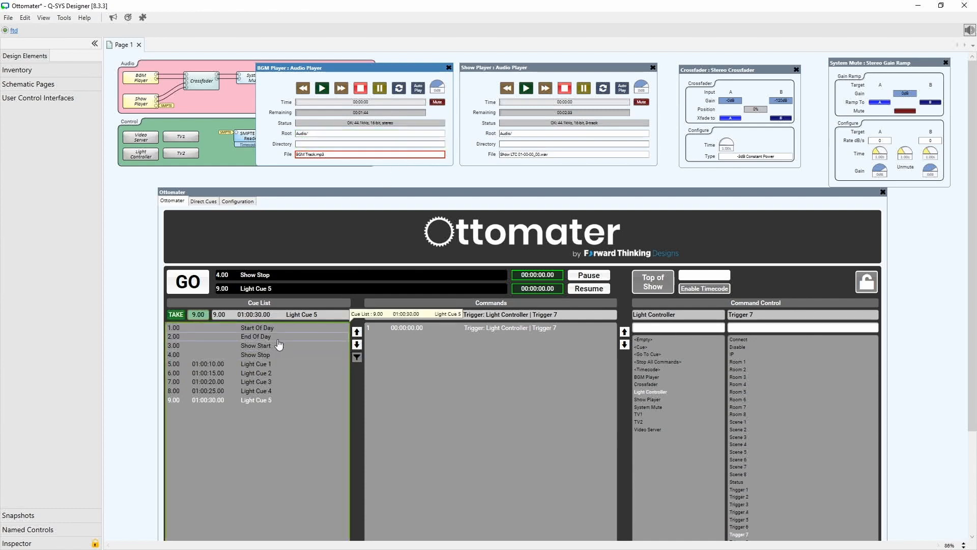
{"action": "left_click", "coordinate": [265, 356]}
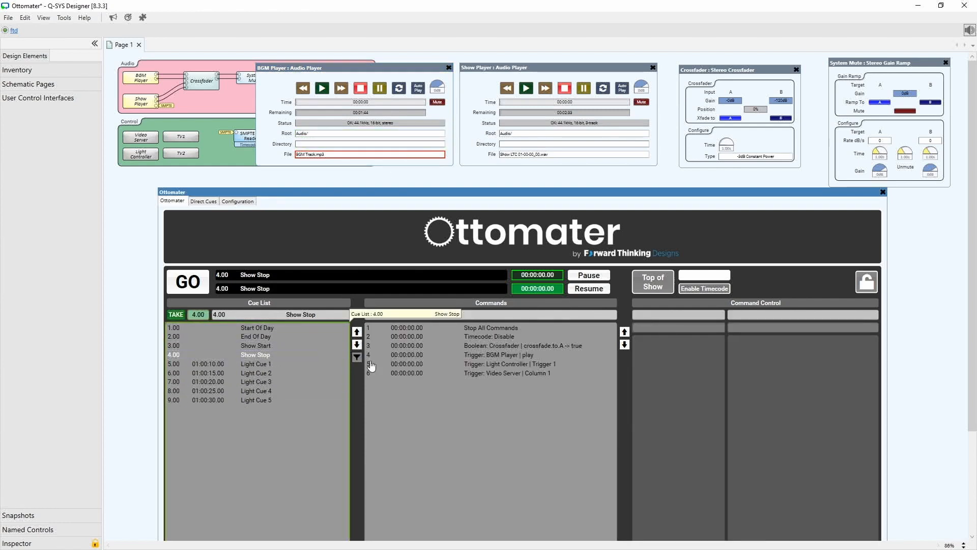
{"action": "left_click", "coordinate": [535, 355]}
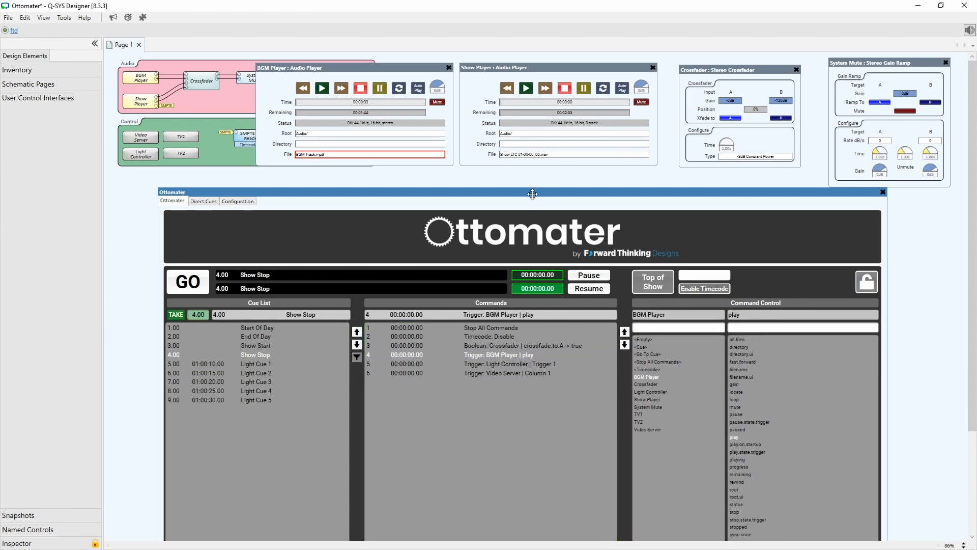
{"action": "left_click_drag", "start_coordinate": [533, 194], "coordinate": [472, 62]}
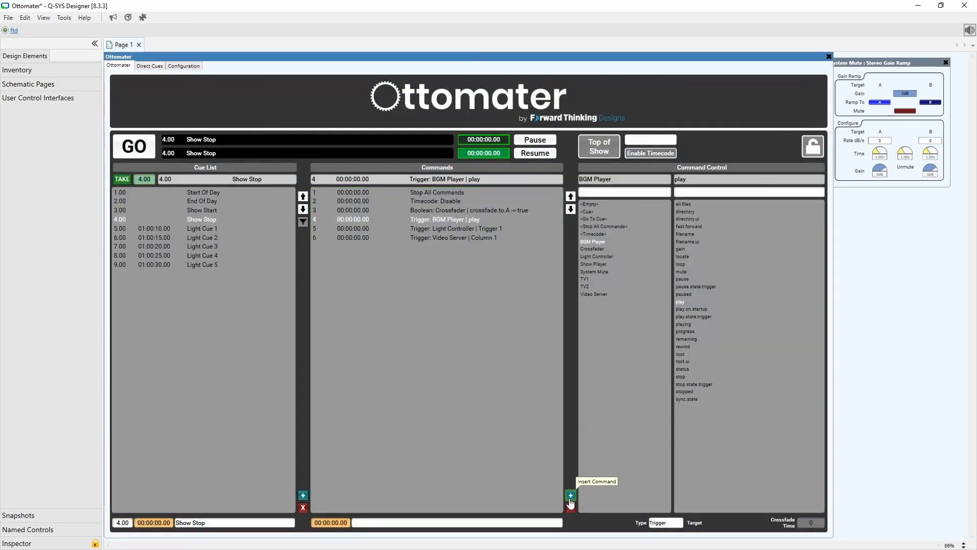
{"action": "left_click", "coordinate": [570, 498]}
{"action": "left_click", "coordinate": [570, 196]}
{"action": "left_click", "coordinate": [570, 196]}
{"action": "left_click", "coordinate": [571, 196]}
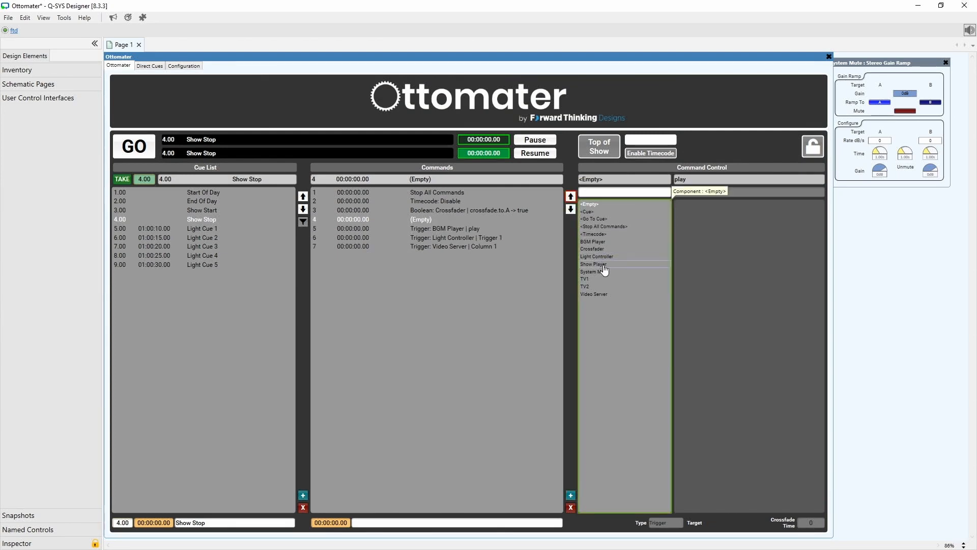
Make the new command a Text command on the BGM Player's filename with target BGM Track.mp3.
{"action": "left_click", "coordinate": [594, 241]}
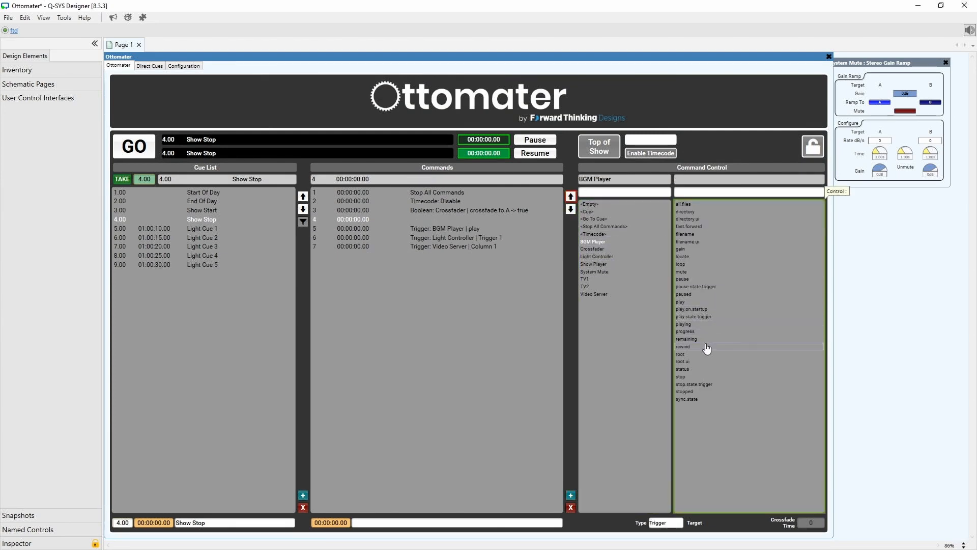
{"action": "left_click", "coordinate": [707, 236]}
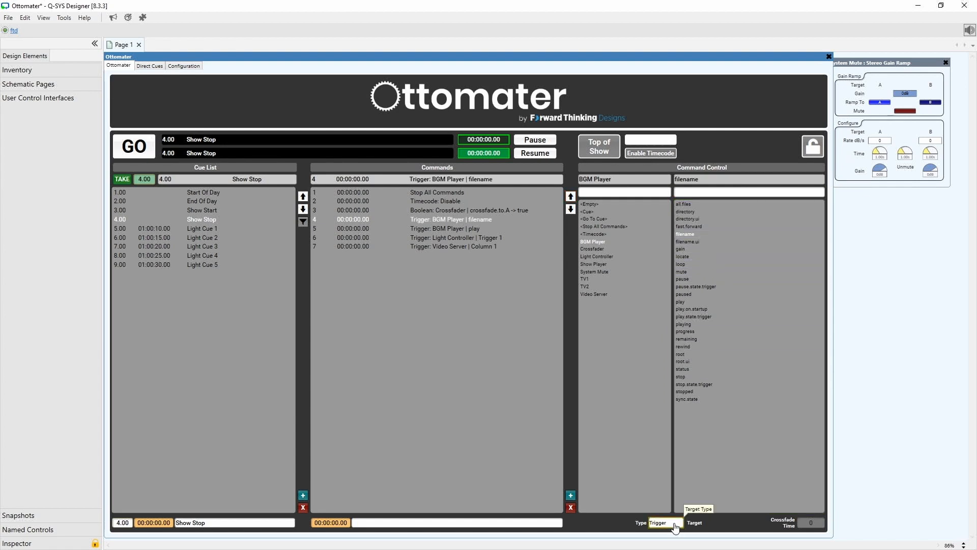
{"action": "left_click", "coordinate": [676, 525]}
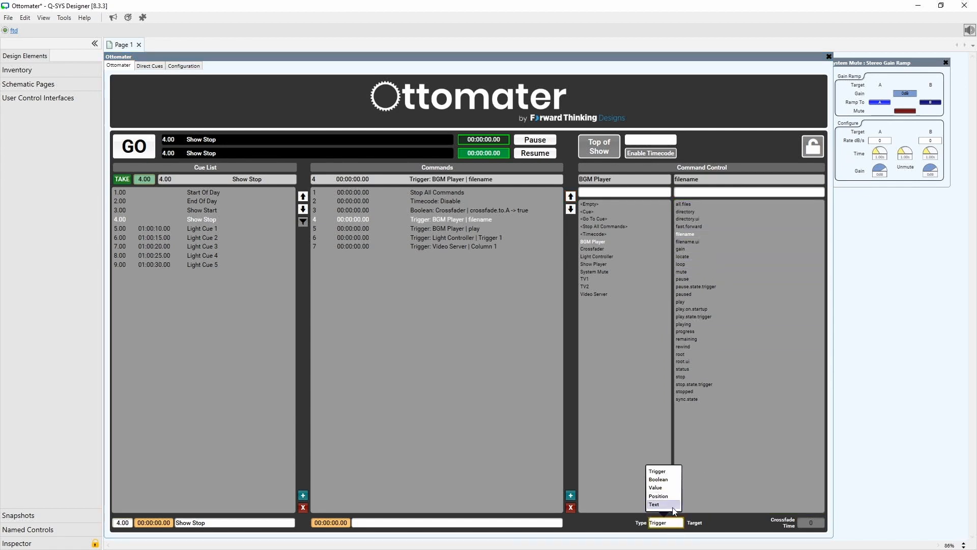
{"action": "left_click", "coordinate": [667, 504]}
{"action": "left_click", "coordinate": [741, 524]}
{"action": "type", "text": "BGM Track.mp3"}
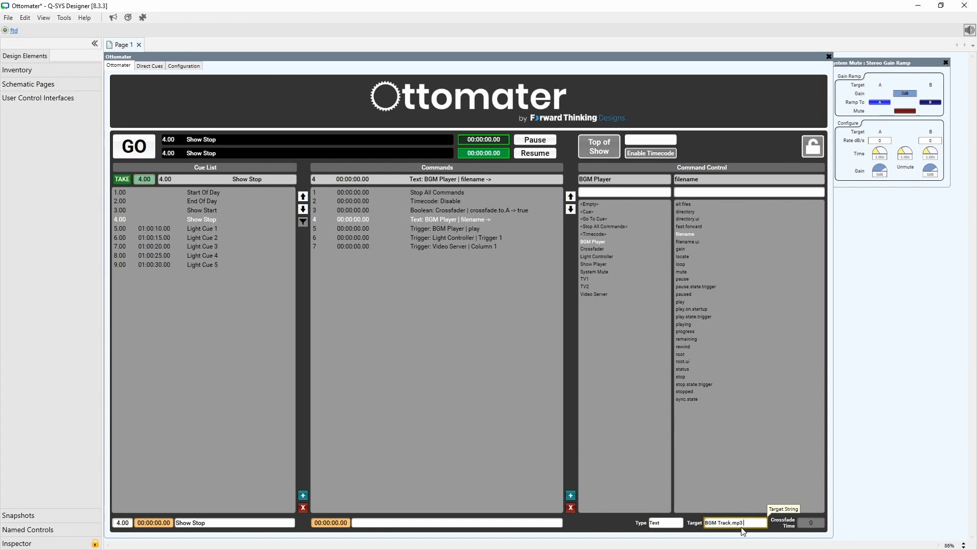
{"action": "key", "text": "Return"}
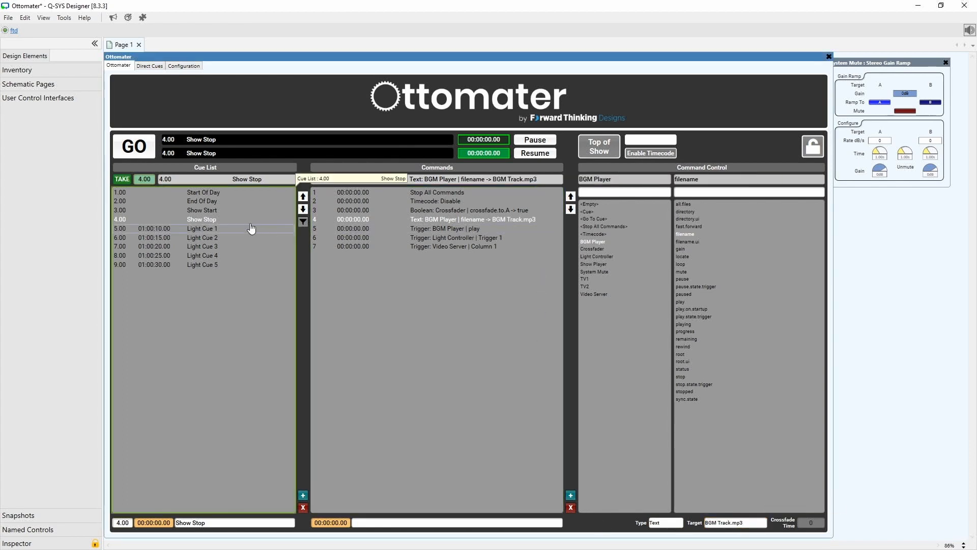
In the Start Of Day cue, insert a command and move it up to fifth place, before the BGM Player play trigger.
{"action": "left_click", "coordinate": [213, 194]}
{"action": "left_click", "coordinate": [334, 228]}
{"action": "left_click", "coordinate": [571, 495]}
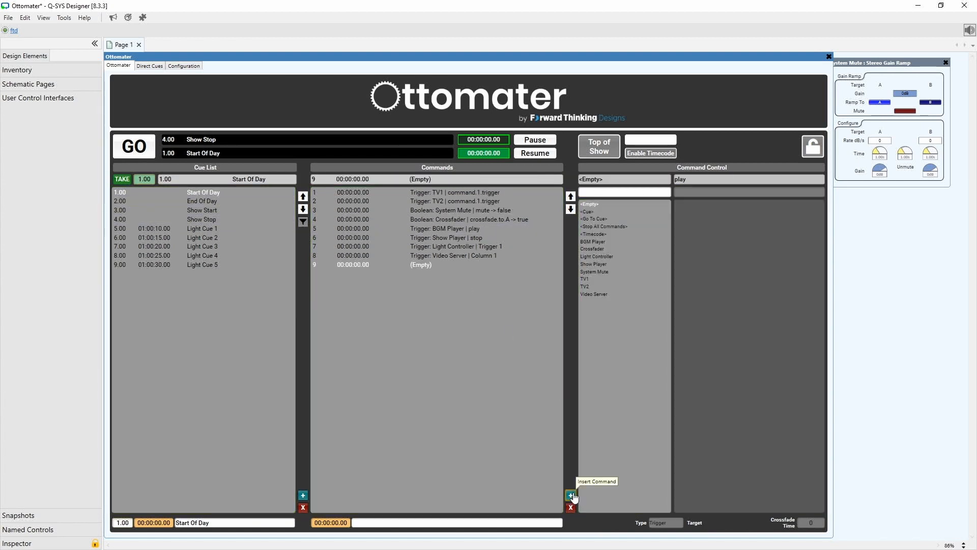
{"action": "left_click", "coordinate": [571, 197]}
{"action": "left_click", "coordinate": [572, 198]}
{"action": "left_click", "coordinate": [572, 197]}
{"action": "left_click", "coordinate": [572, 197]}
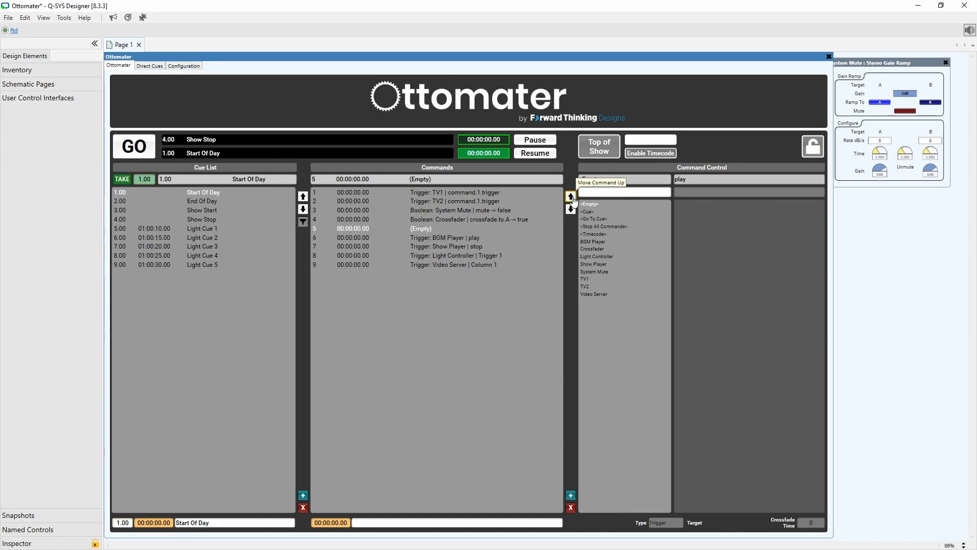
Make the new Start Of Day command a Text command on the BGM Player's filename with target BGM Track.mp3.
{"action": "left_click", "coordinate": [605, 243]}
{"action": "left_click", "coordinate": [685, 234]}
{"action": "left_click", "coordinate": [671, 525]}
{"action": "left_click", "coordinate": [661, 511]}
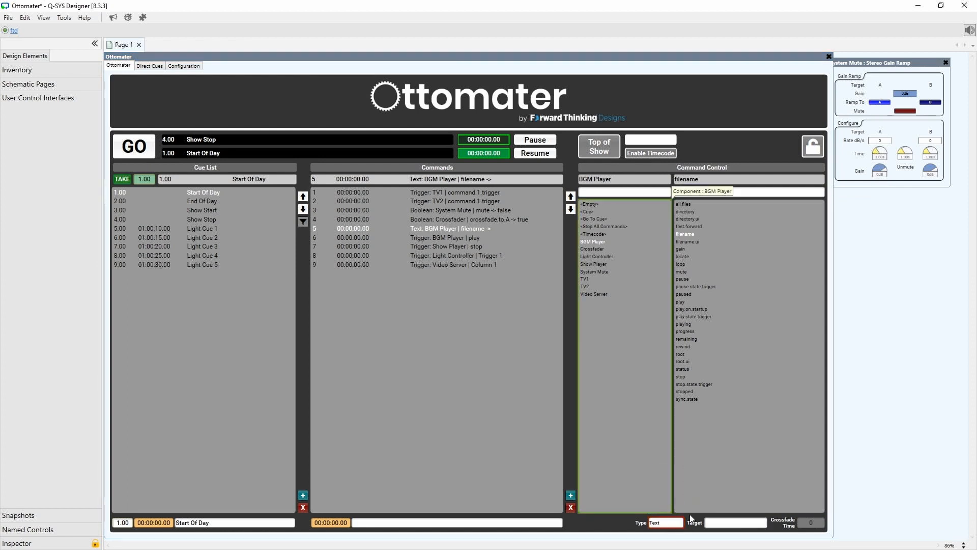
{"action": "left_click", "coordinate": [755, 525]}
{"action": "type", "text": "BGM Track.mp3"}
{"action": "key", "text": "Return"}
{"action": "left_click", "coordinate": [756, 523]}
{"action": "left_click", "coordinate": [756, 524]}
{"action": "left_click", "coordinate": [606, 529]}
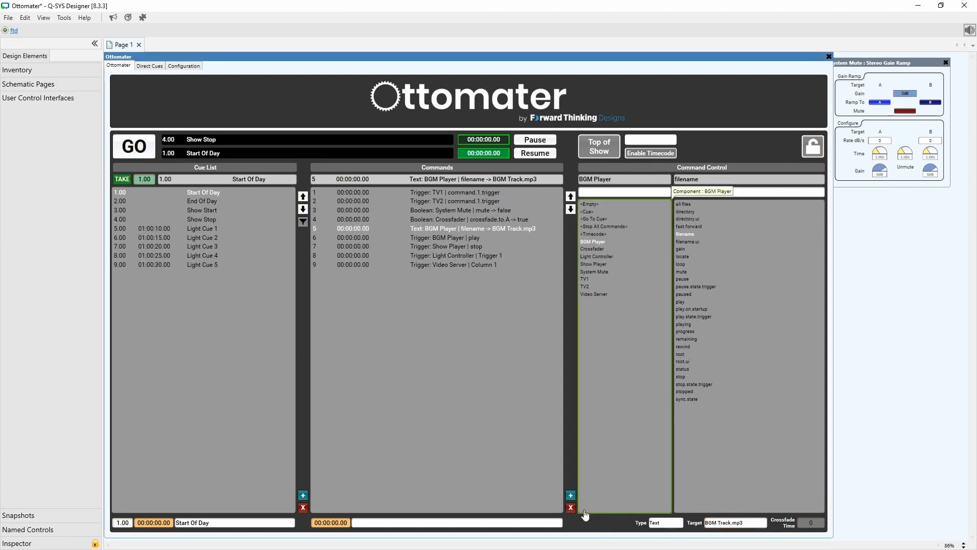
Copy the Show Player's file name, then insert a new command in the Show Start cue after its Show Player play trigger.
{"action": "left_click", "coordinate": [234, 210]}
{"action": "left_click_drag", "start_coordinate": [284, 58], "coordinate": [298, 263]}
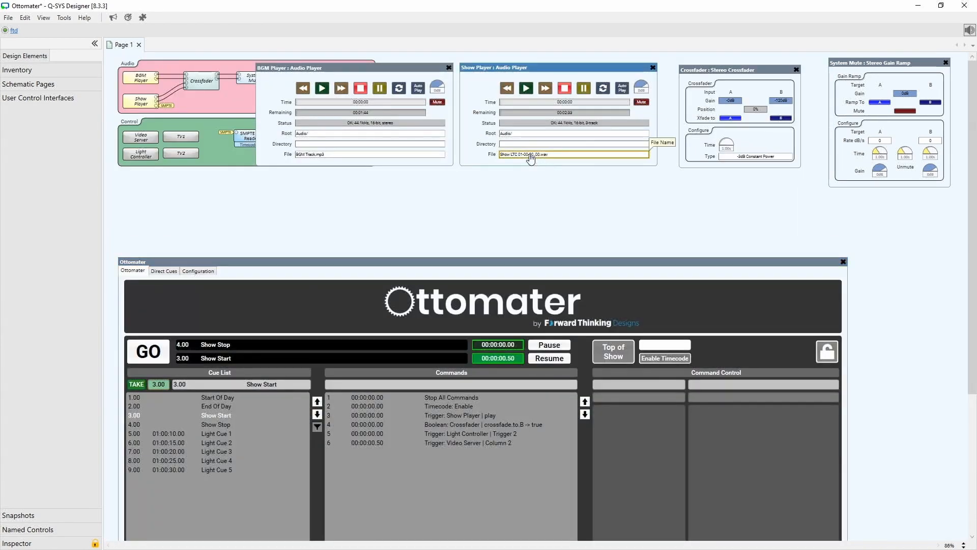
{"action": "left_click_drag", "start_coordinate": [464, 262], "coordinate": [463, 51]}
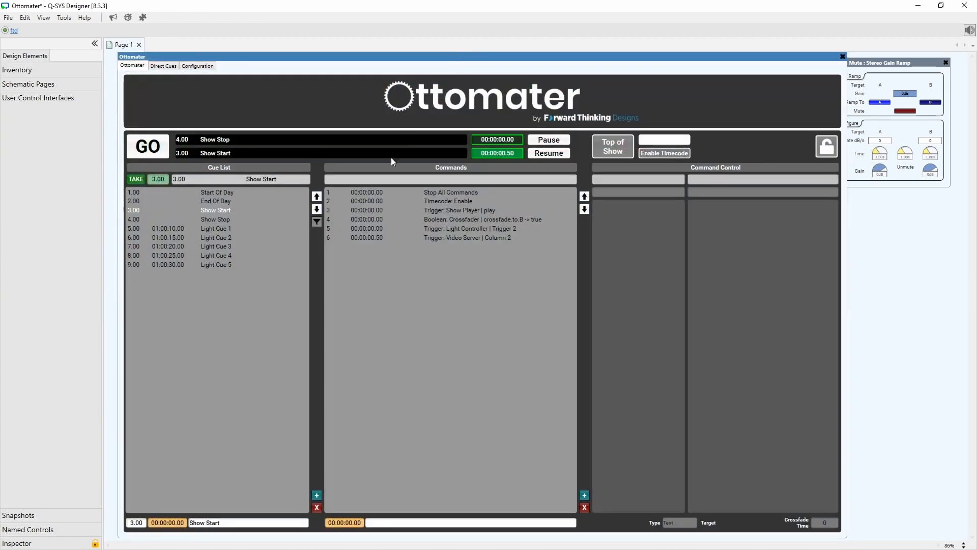
{"action": "left_click", "coordinate": [476, 210]}
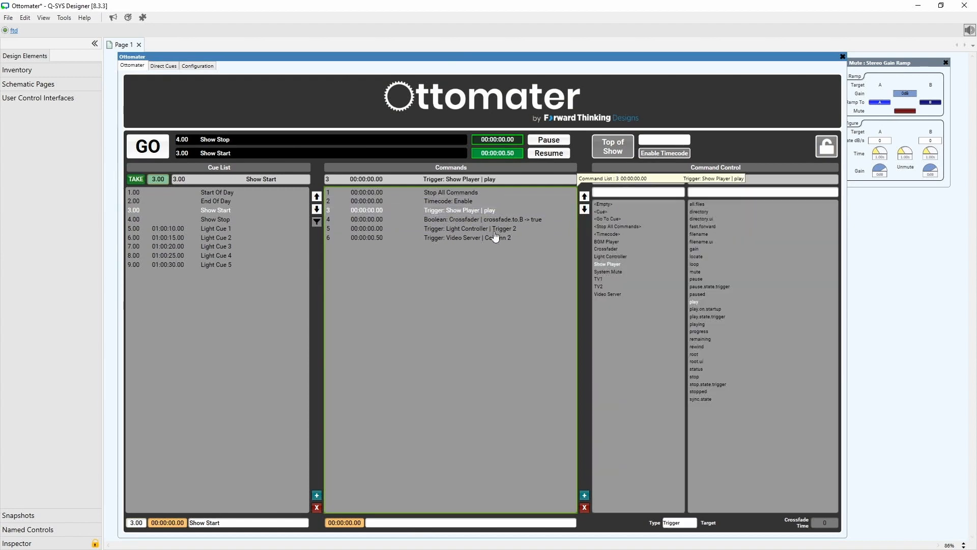
{"action": "left_click", "coordinate": [585, 496]}
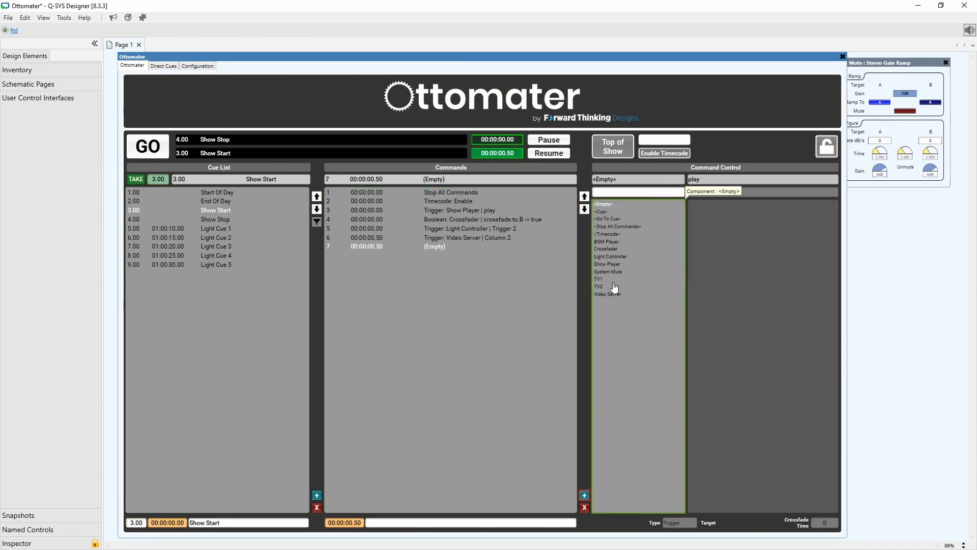
Make the new command a Text command on the Show Player's filename with target Show LTC 01-00-00_00.wav.
{"action": "left_click", "coordinate": [626, 265]}
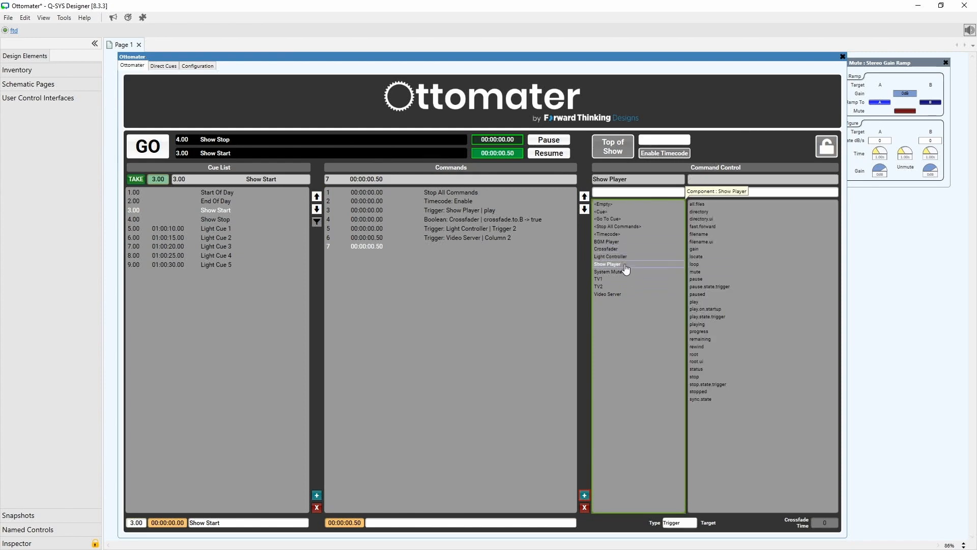
{"action": "left_click", "coordinate": [710, 234]}
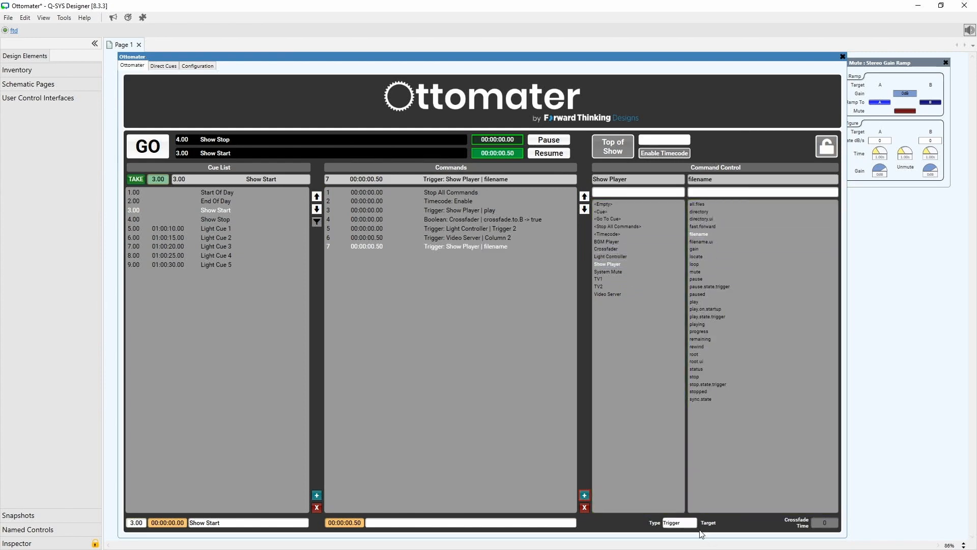
{"action": "left_click", "coordinate": [687, 523]}
{"action": "left_click", "coordinate": [682, 505]}
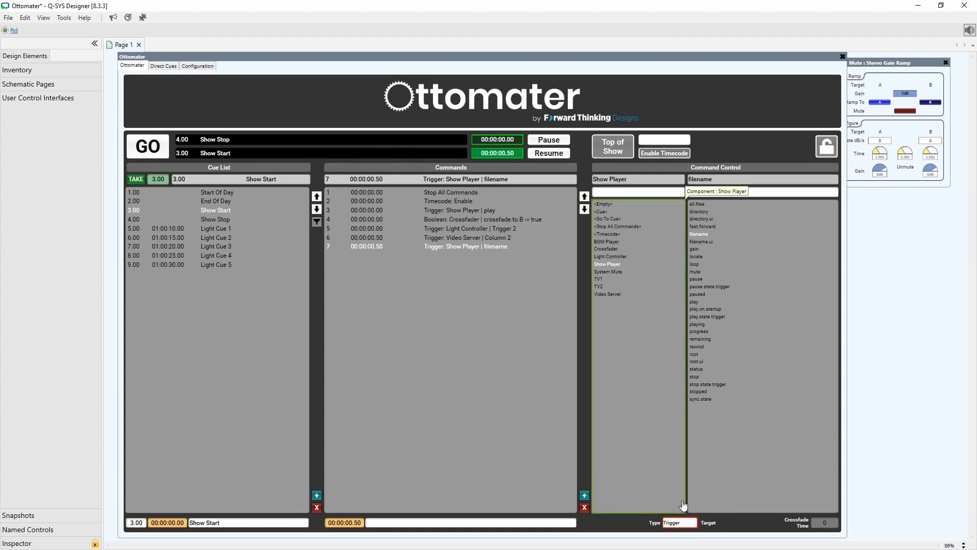
{"action": "left_click", "coordinate": [680, 523]}
{"action": "left_click", "coordinate": [673, 504]}
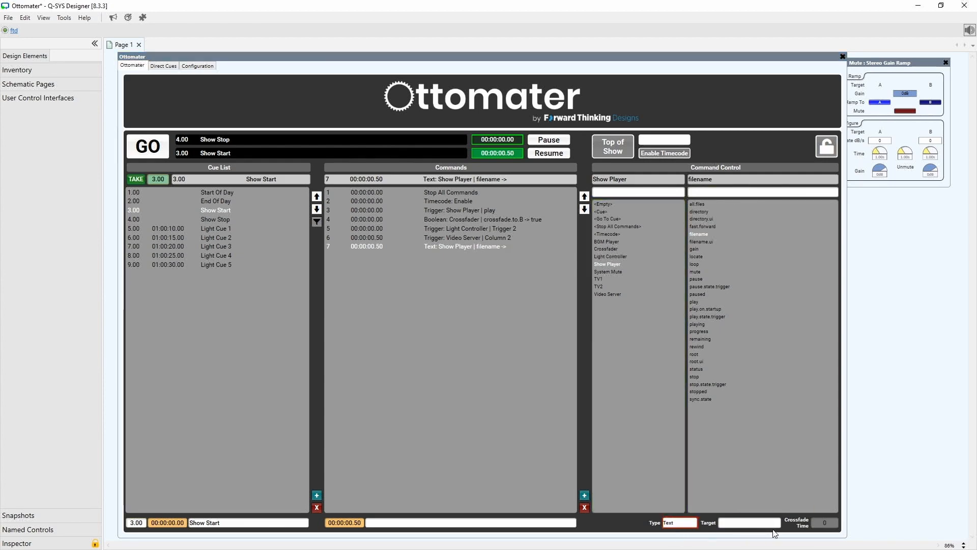
{"action": "left_click", "coordinate": [749, 524]}
{"action": "type", "text": "Show LTC 01-00-00_00.wav"}
{"action": "key", "text": "Return"}
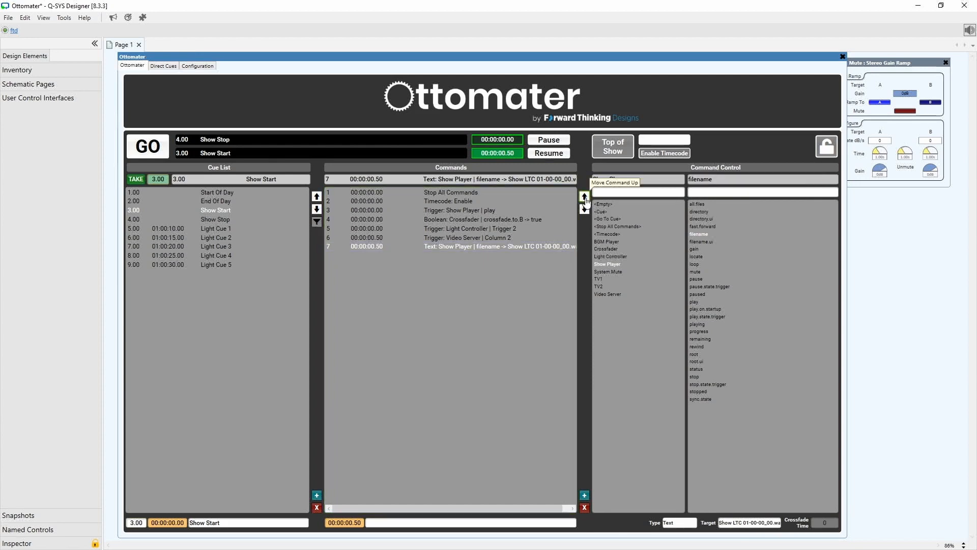
Set the new command's time to 00:00:00.00 and move it up to third place in the Show Start cue.
{"action": "left_click", "coordinate": [346, 523]}
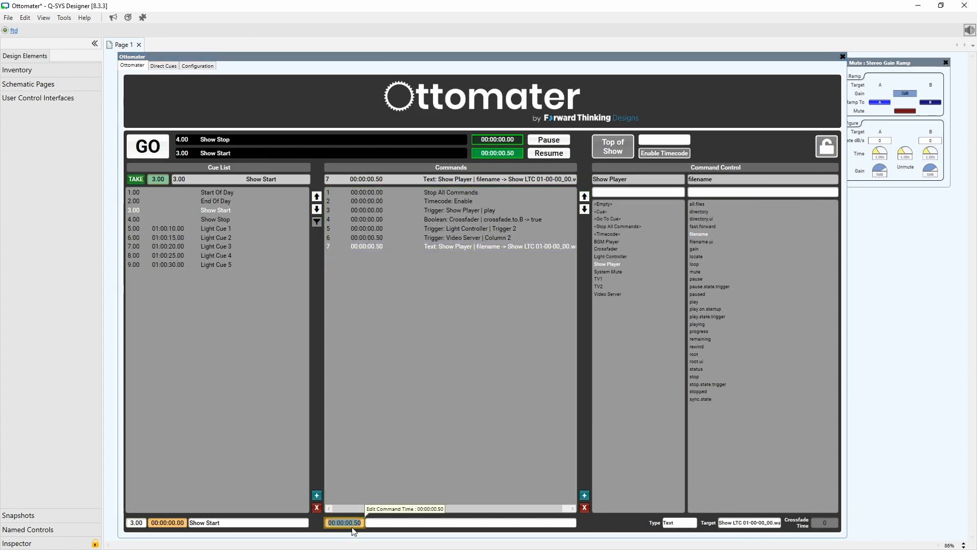
{"action": "type", "text": "0"}
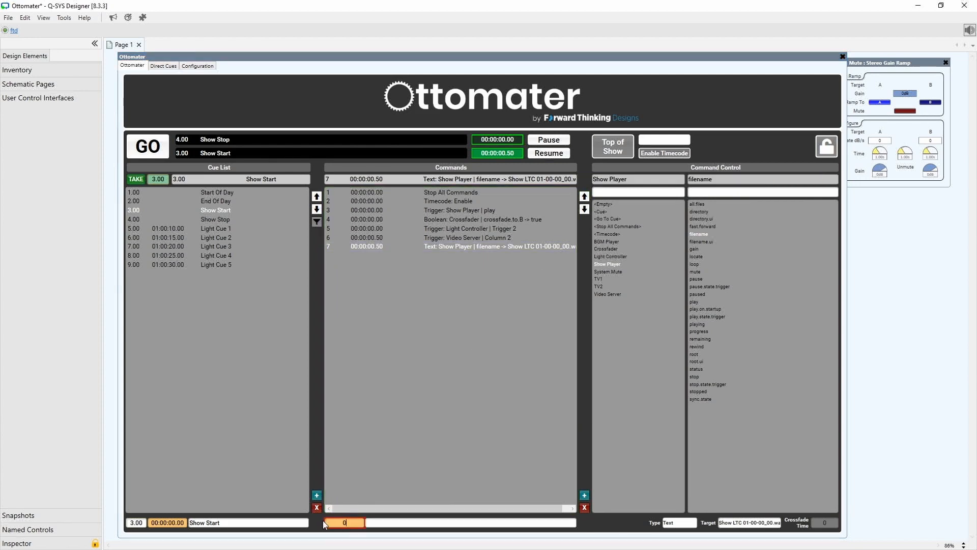
{"action": "key", "text": "Return"}
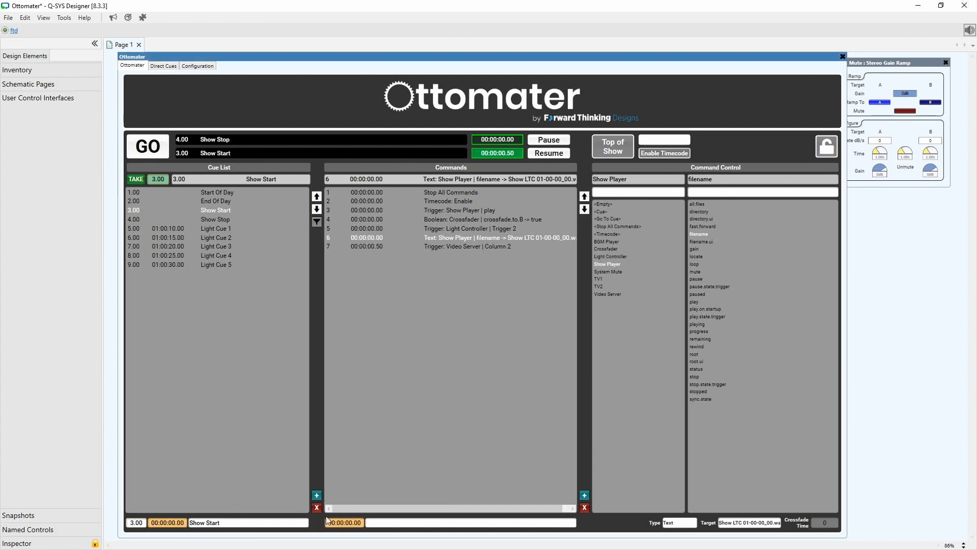
{"action": "left_click", "coordinate": [585, 196]}
{"action": "left_click", "coordinate": [585, 195]}
{"action": "left_click", "coordinate": [585, 195]}
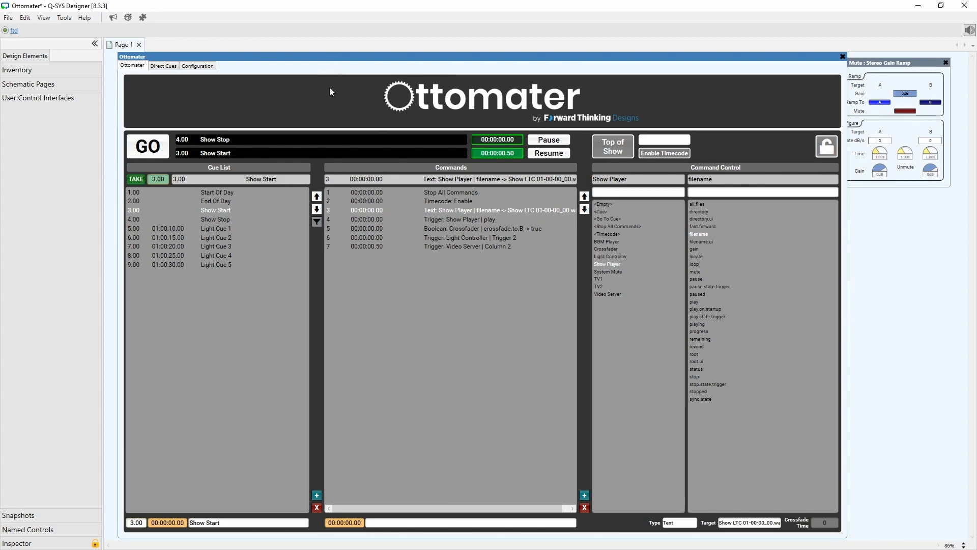
Test the show by firing the Start Of Day, Show Start and Show Stop cues in turn.
{"action": "left_click_drag", "start_coordinate": [230, 59], "coordinate": [278, 189]}
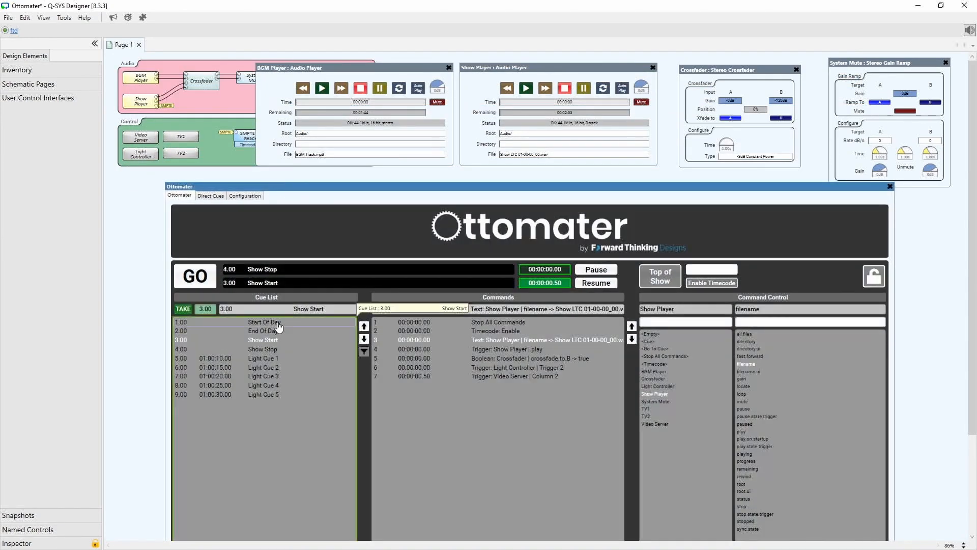
{"action": "left_click", "coordinate": [279, 326]}
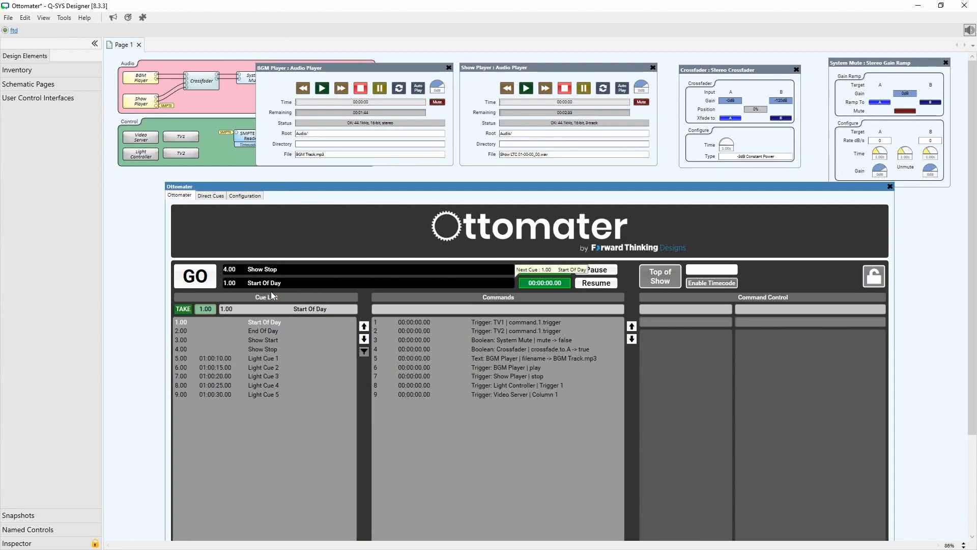
{"action": "left_click", "coordinate": [199, 275]}
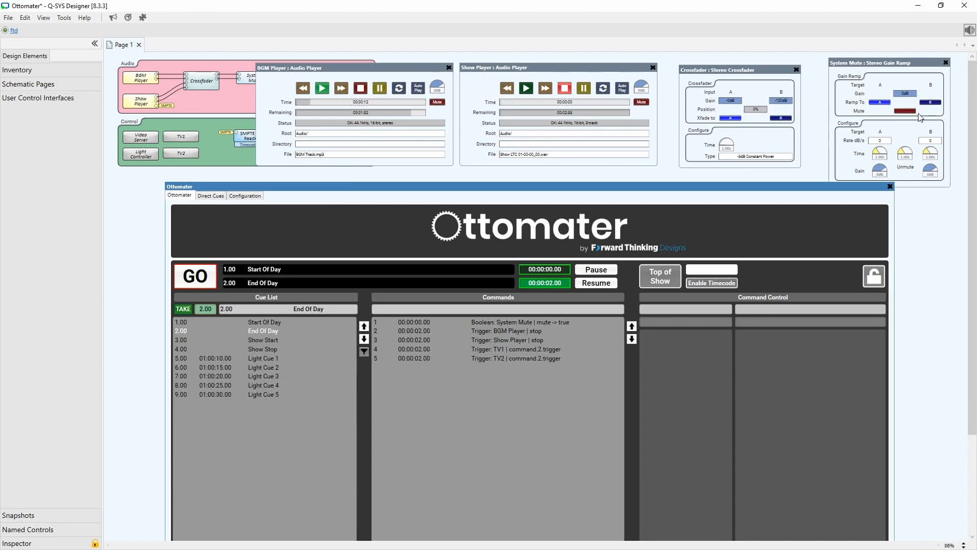
{"action": "left_click", "coordinate": [265, 340]}
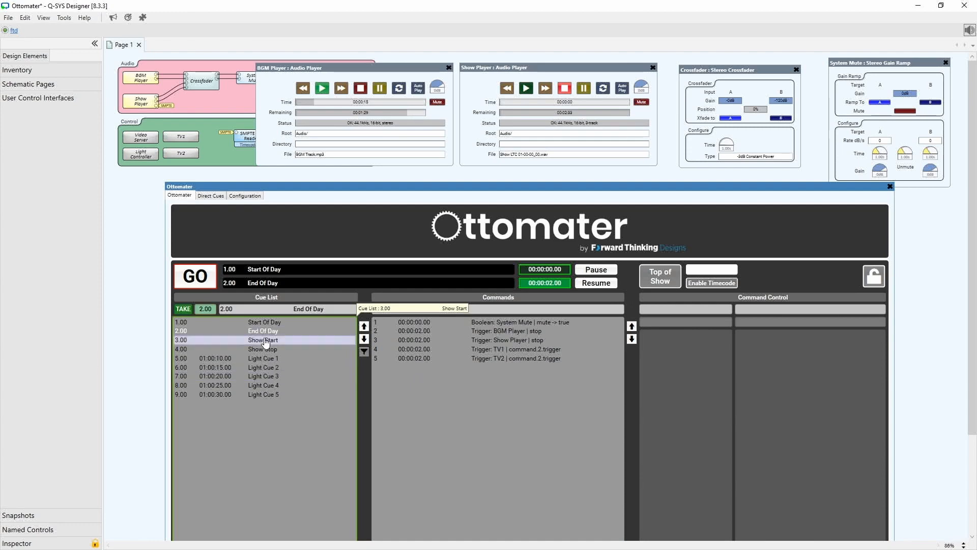
{"action": "left_click", "coordinate": [208, 281]}
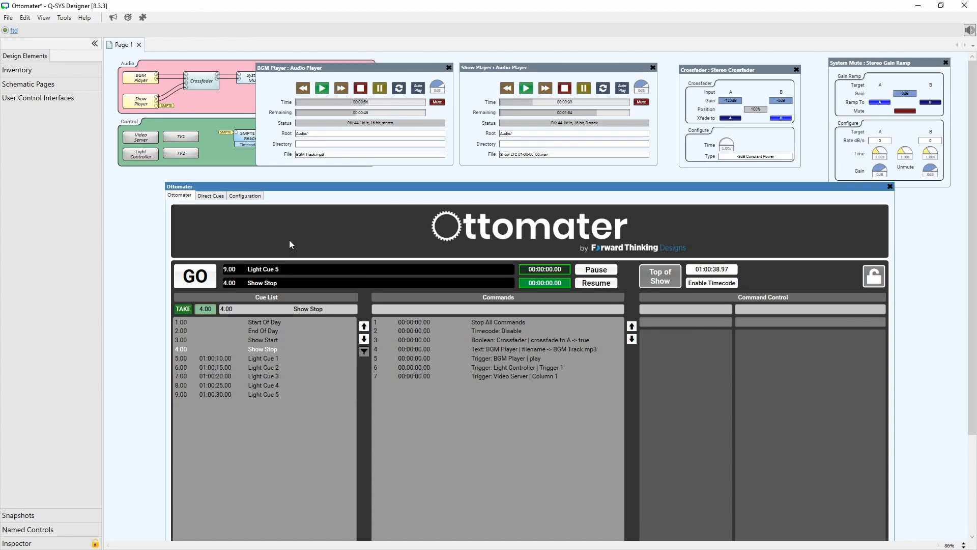
{"action": "left_click_drag", "start_coordinate": [311, 187], "coordinate": [308, 224]}
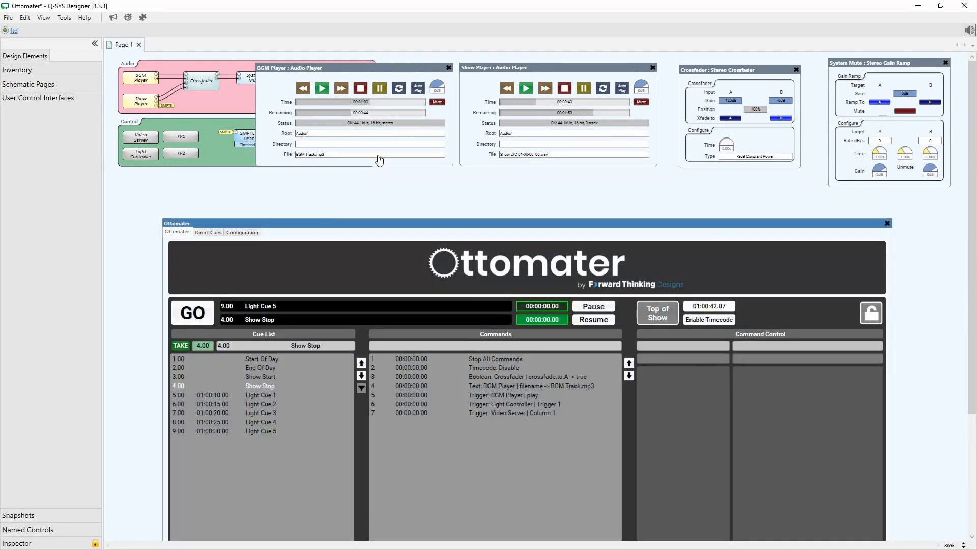
{"action": "left_click", "coordinate": [204, 316]}
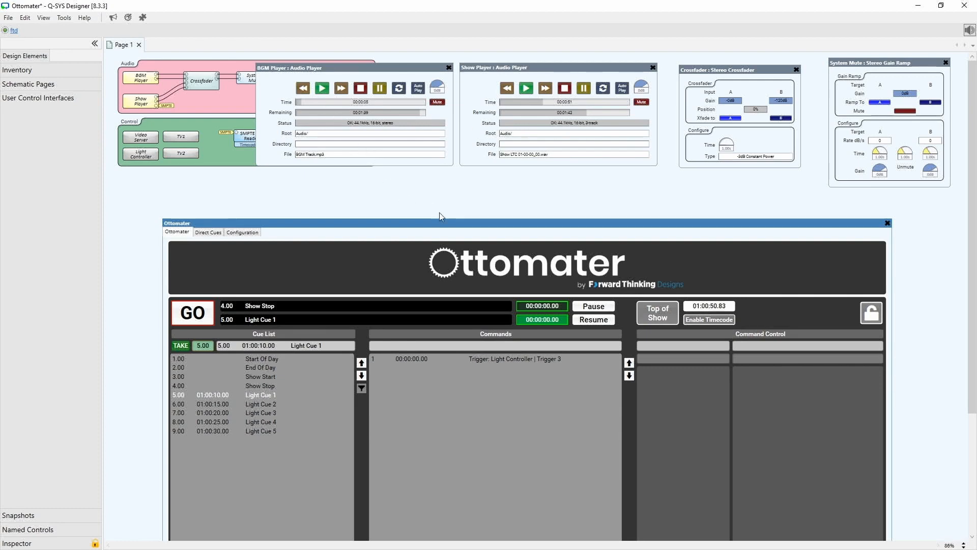
In the Show Stop cue, add a Trigger command that stops the Show Player, timed at 00:00:02.00.
{"action": "left_click_drag", "start_coordinate": [439, 224], "coordinate": [399, 60]}
{"action": "left_click", "coordinate": [249, 220]}
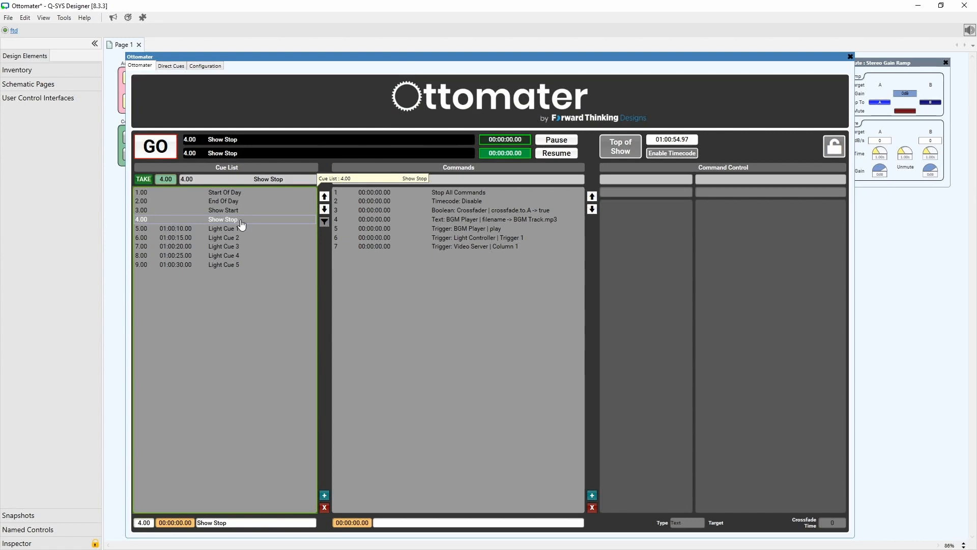
{"action": "left_click", "coordinate": [593, 495]}
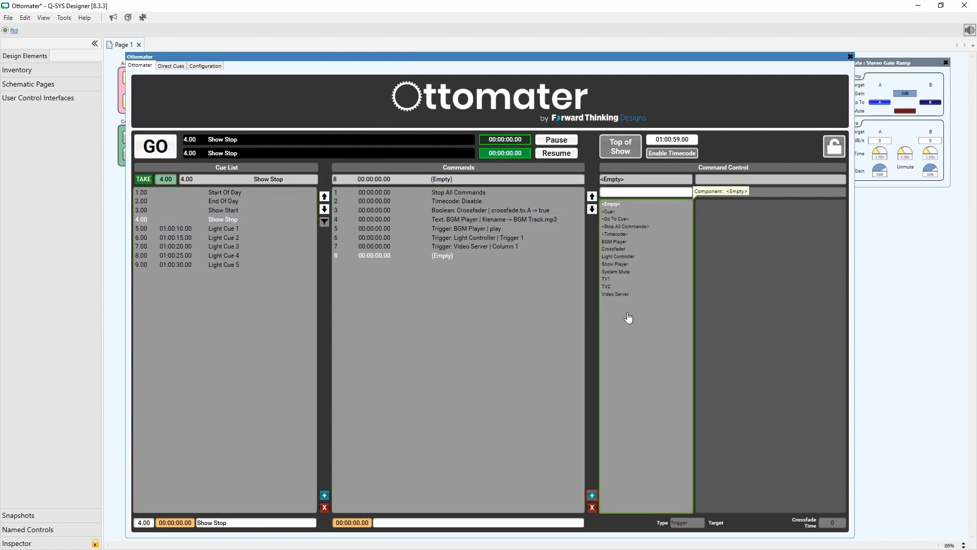
{"action": "left_click", "coordinate": [625, 264]}
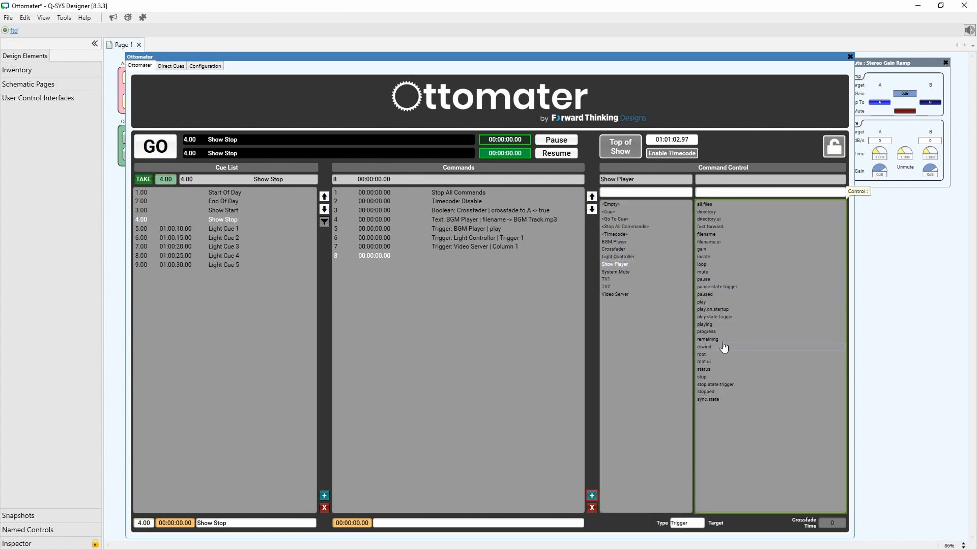
{"action": "left_click", "coordinate": [716, 376]}
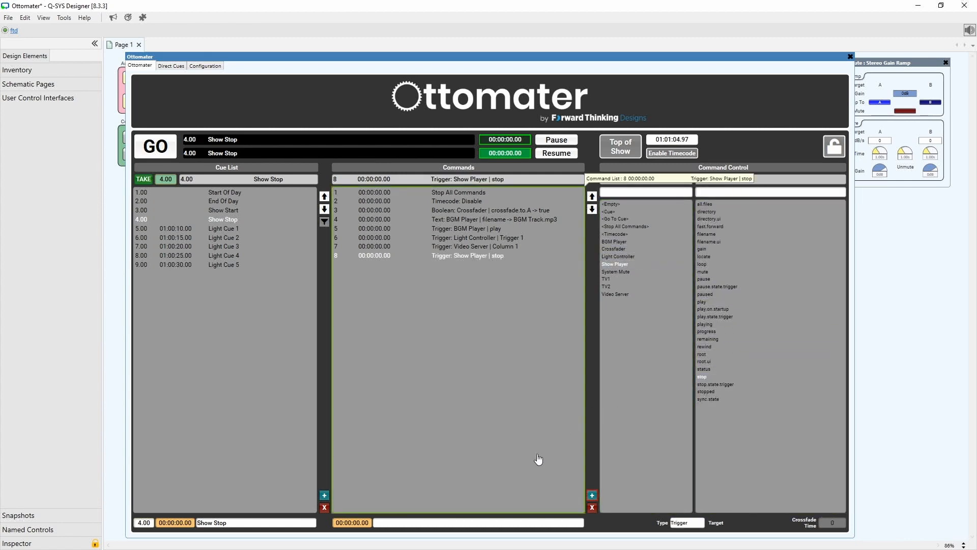
{"action": "left_click", "coordinate": [354, 526]}
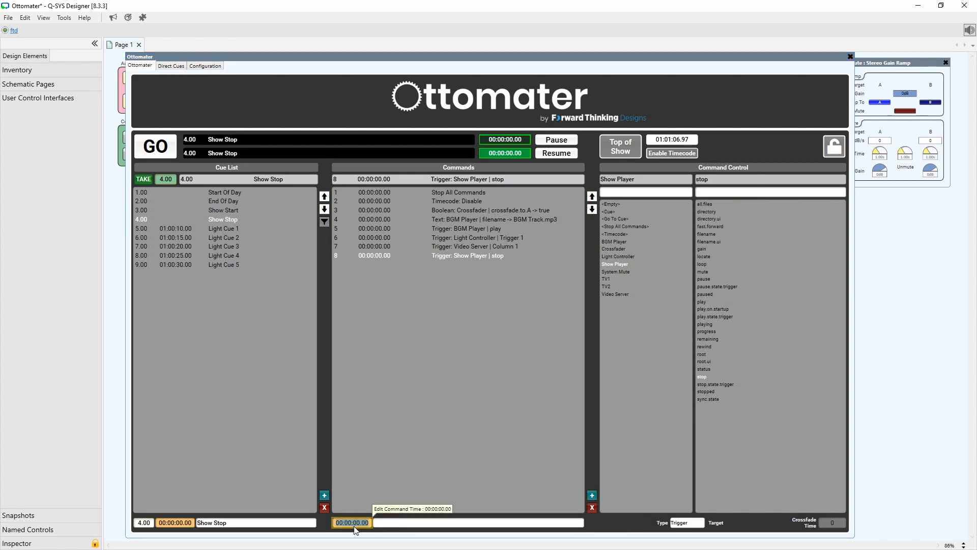
{"action": "type", "text": "2"}
{"action": "key", "text": "Return"}
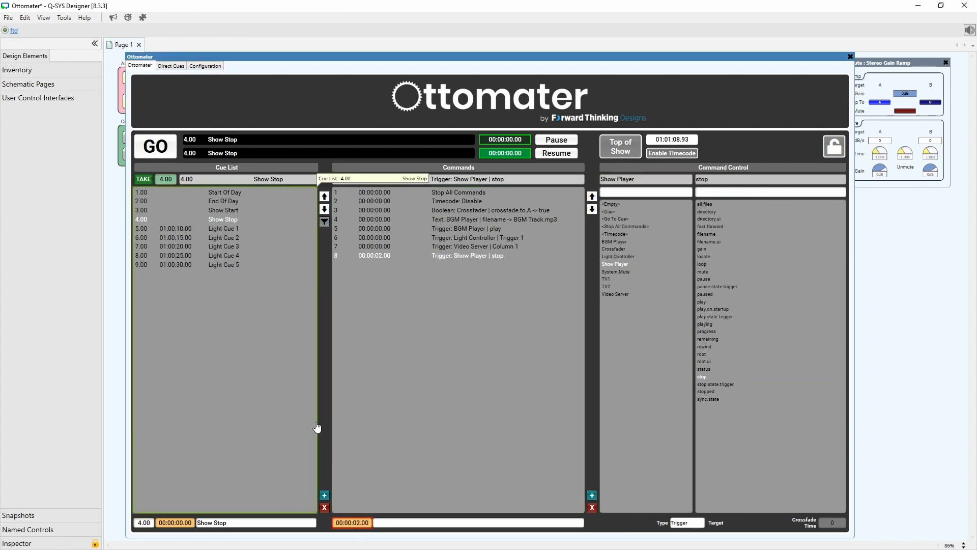
In Light Cue 5, add a command firing cue 4 Show Stop at 00:00:03.00, named Show Stop.
{"action": "left_click", "coordinate": [226, 266]}
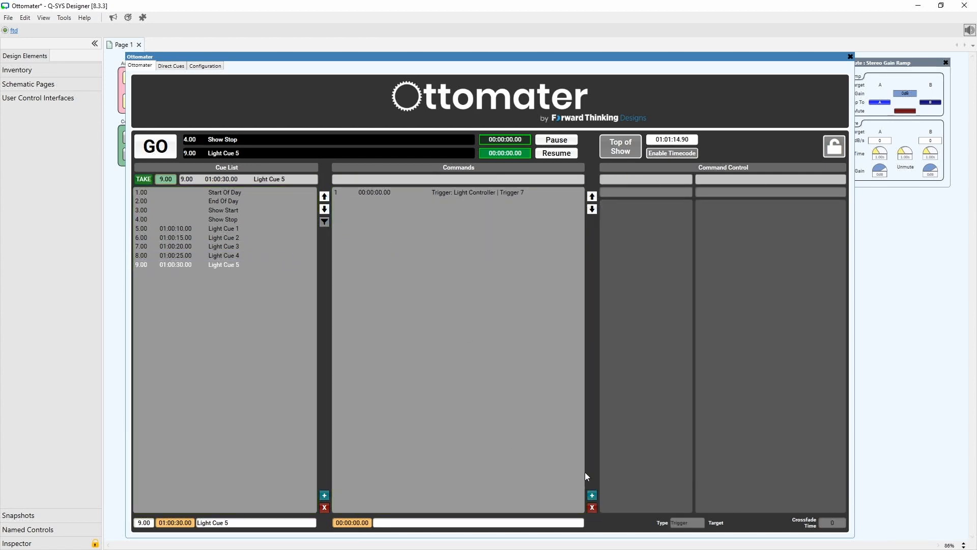
{"action": "left_click", "coordinate": [592, 495]}
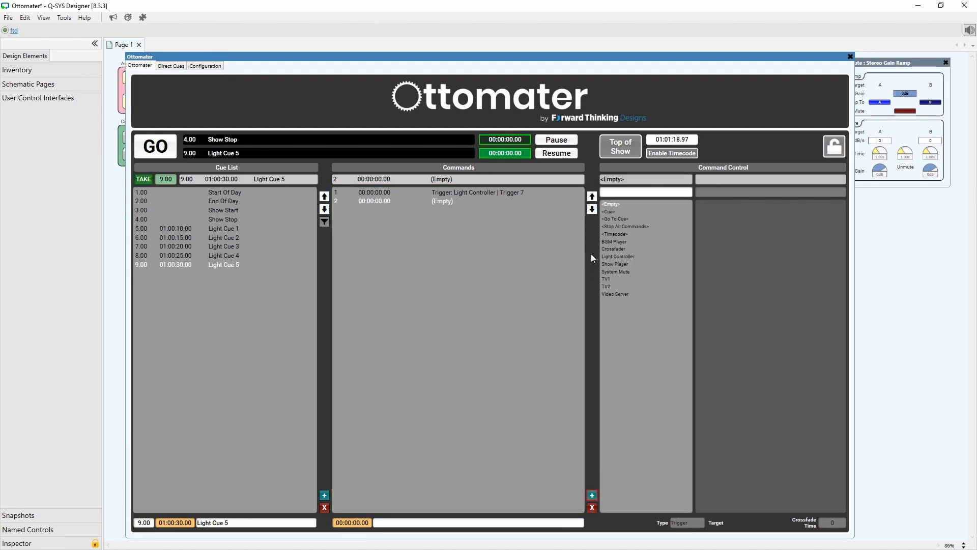
{"action": "left_click", "coordinate": [615, 214]}
{"action": "left_click", "coordinate": [729, 219]}
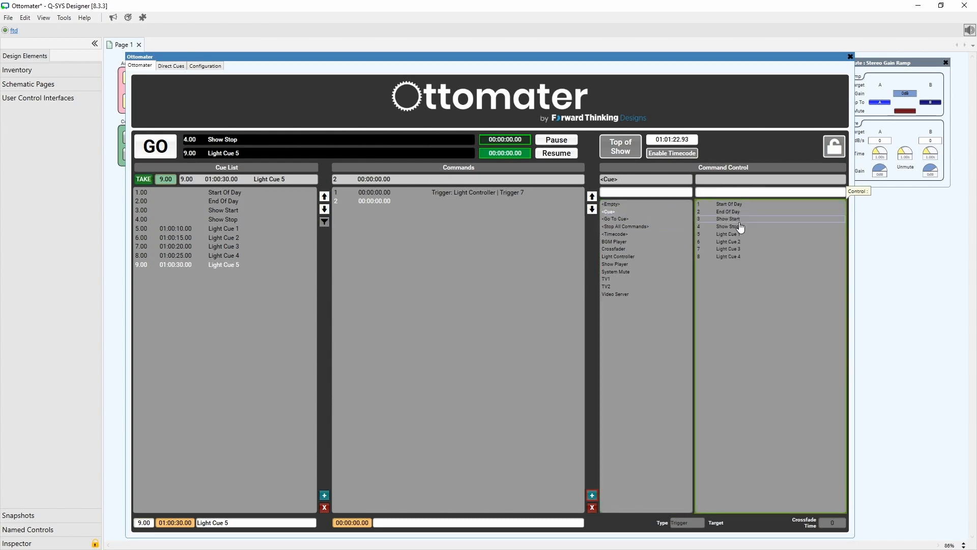
{"action": "left_click", "coordinate": [739, 226]}
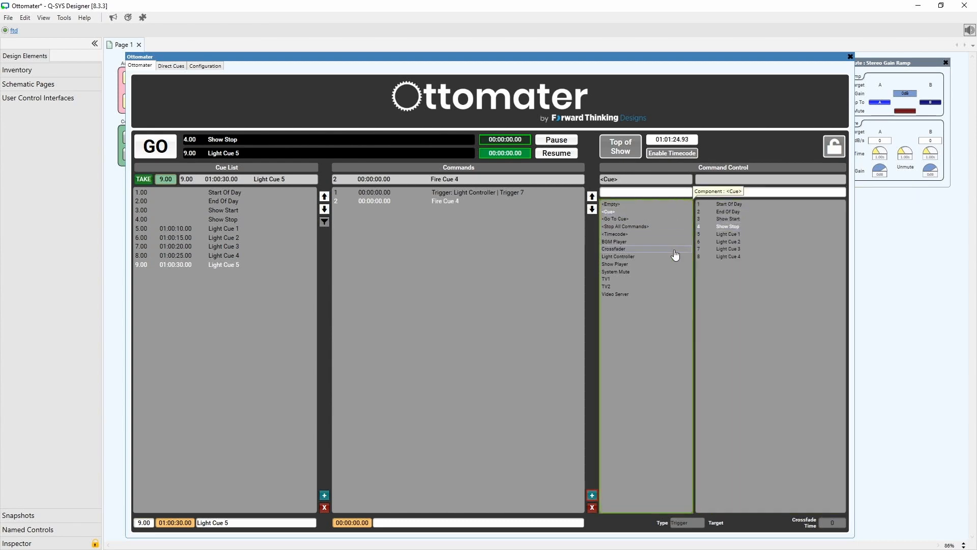
{"action": "type", "text": "3"}
{"action": "key", "text": "Return"}
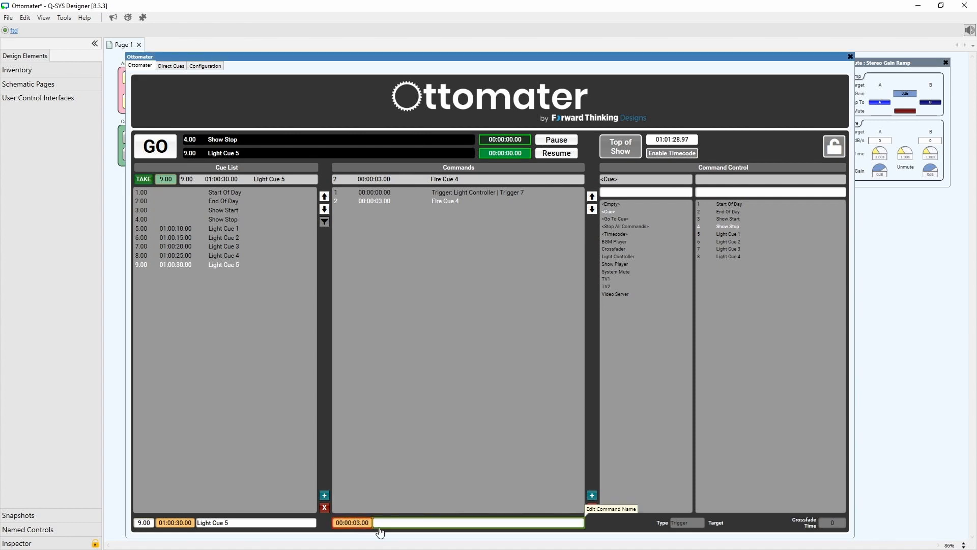
{"action": "left_click", "coordinate": [402, 524]}
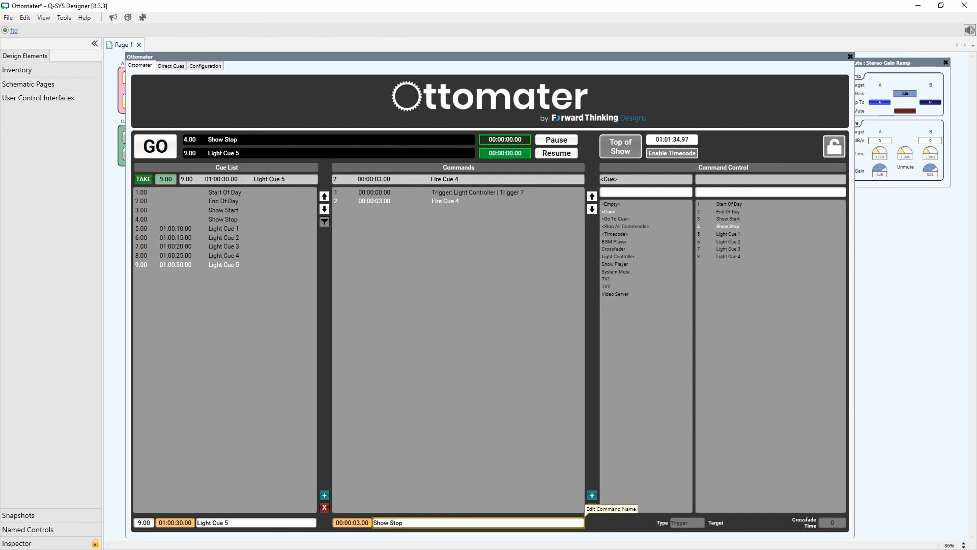
{"action": "key", "text": "Return"}
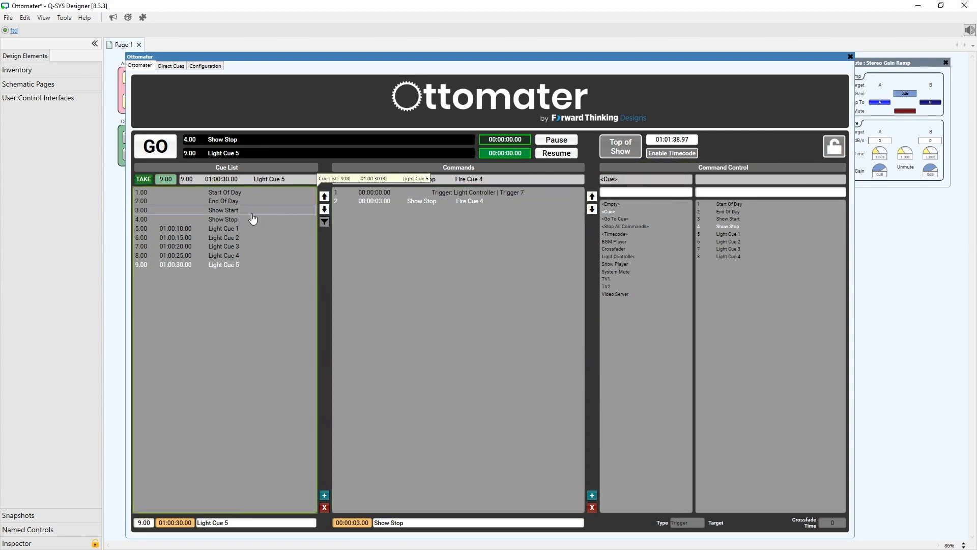
Select the Show Start cue and fire it to test the full show run.
{"action": "left_click", "coordinate": [235, 211]}
{"action": "left_click_drag", "start_coordinate": [264, 55], "coordinate": [282, 178]}
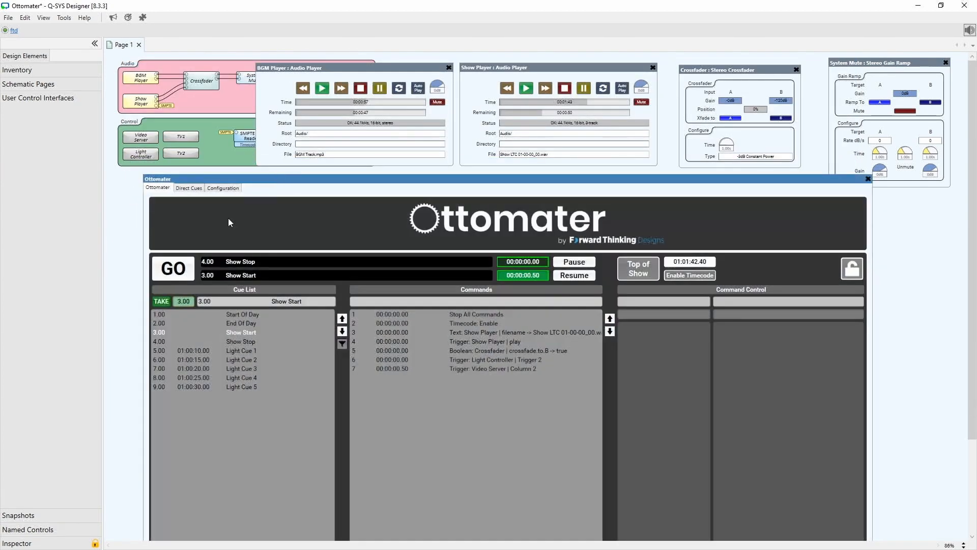
{"action": "left_click", "coordinate": [173, 275]}
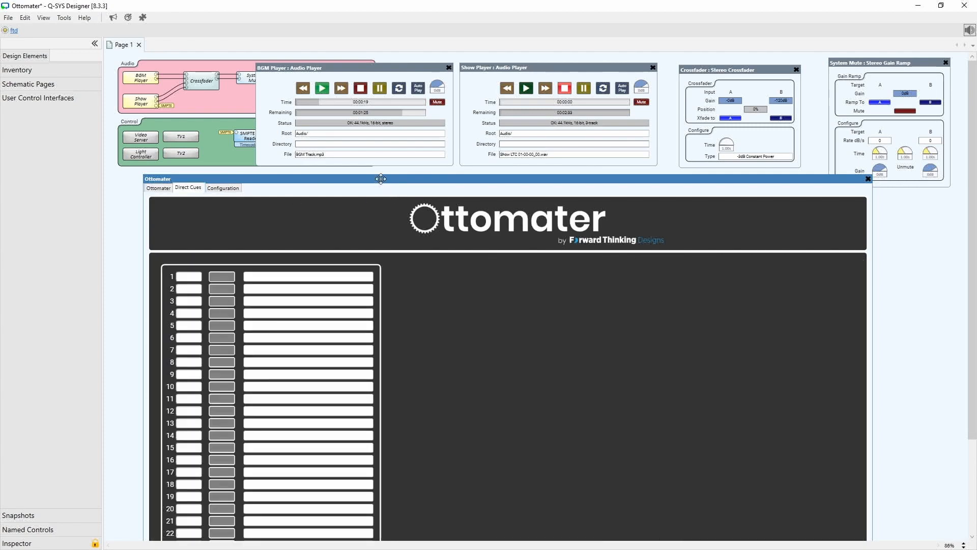
On the Direct Cues page, assign cue numbers 1, 2, 3 and 4 to the first four direct cues.
{"action": "left_click_drag", "start_coordinate": [381, 178], "coordinate": [383, 59]}
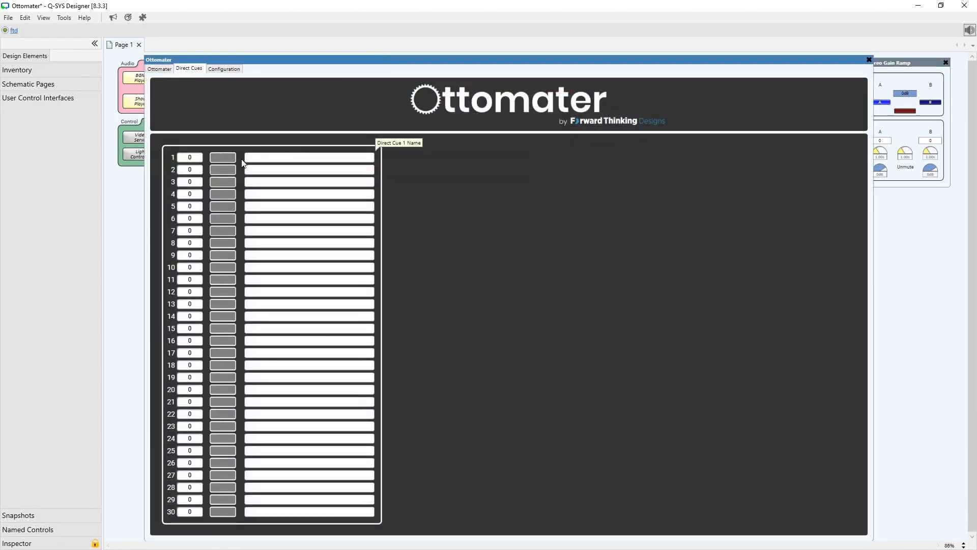
{"action": "left_click", "coordinate": [199, 156]}
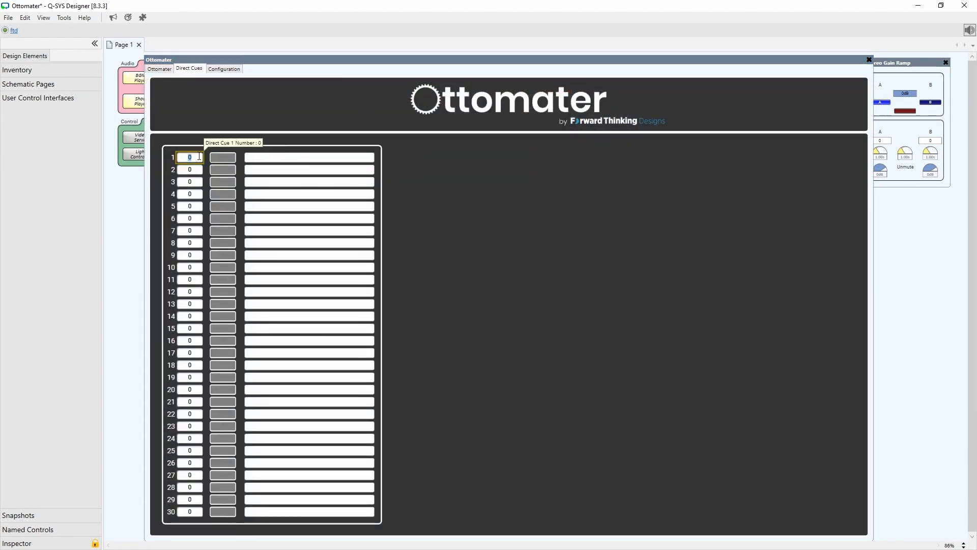
{"action": "type", "text": "1"}
{"action": "left_click", "coordinate": [198, 169]}
{"action": "type", "text": "2"}
{"action": "left_click", "coordinate": [196, 193]}
{"action": "left_click", "coordinate": [197, 182]}
{"action": "type", "text": "3"}
{"action": "left_click", "coordinate": [196, 194]}
{"action": "type", "text": "4"}
{"action": "left_click", "coordinate": [199, 121]}
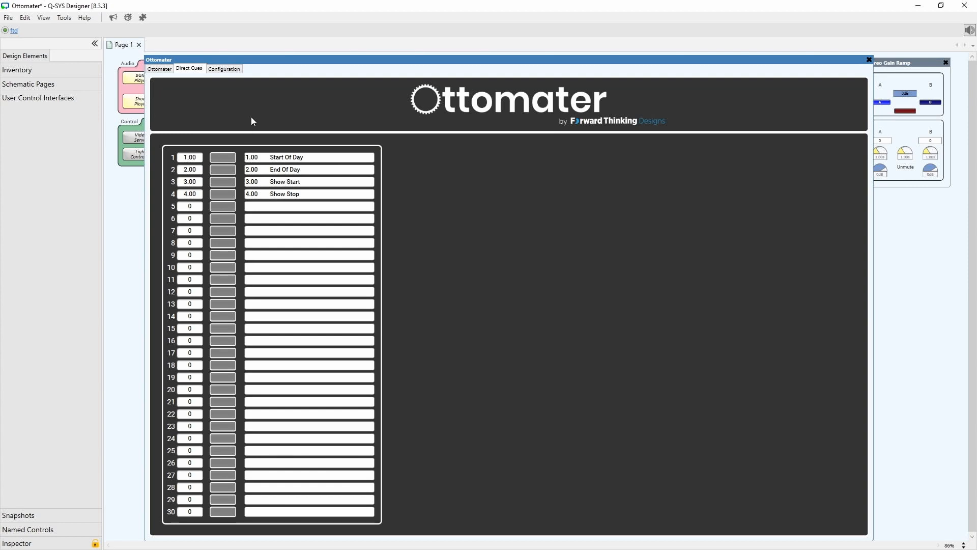
Select the four direct cue trigger buttons and create a new user control interface named Show Control.
{"action": "key", "text": "F7"}
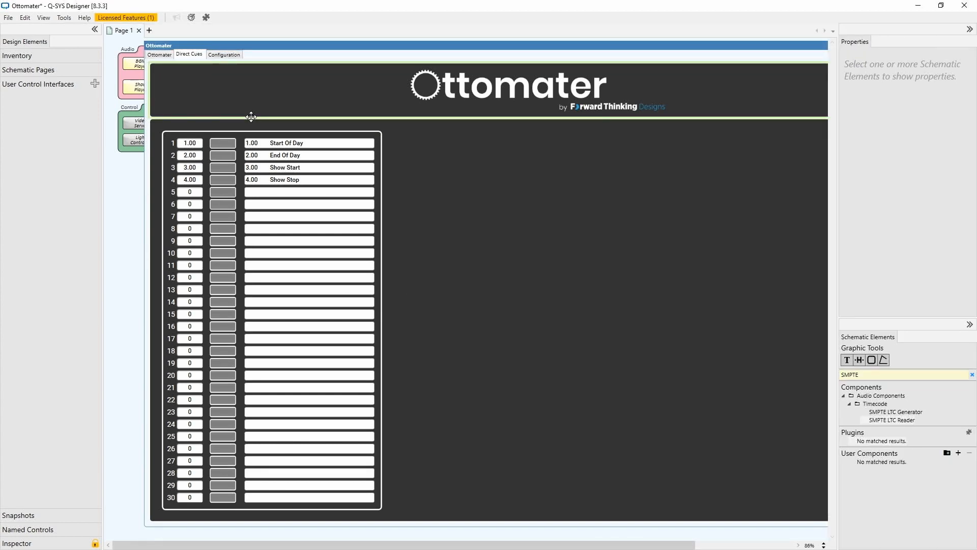
{"action": "left_click_drag", "start_coordinate": [233, 178], "coordinate": [222, 184]}
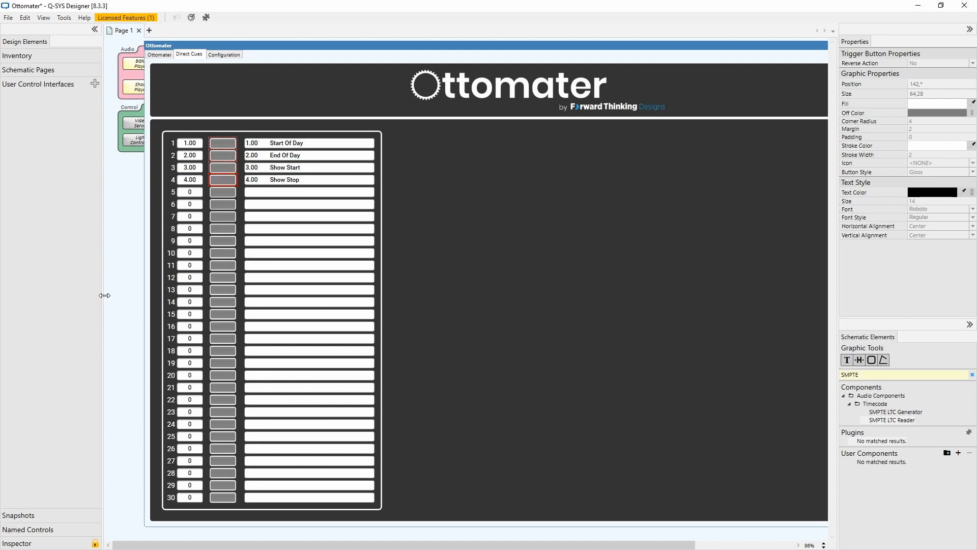
{"action": "left_click", "coordinate": [95, 83]}
{"action": "left_click", "coordinate": [37, 98]}
{"action": "type", "text": "Show Con"}
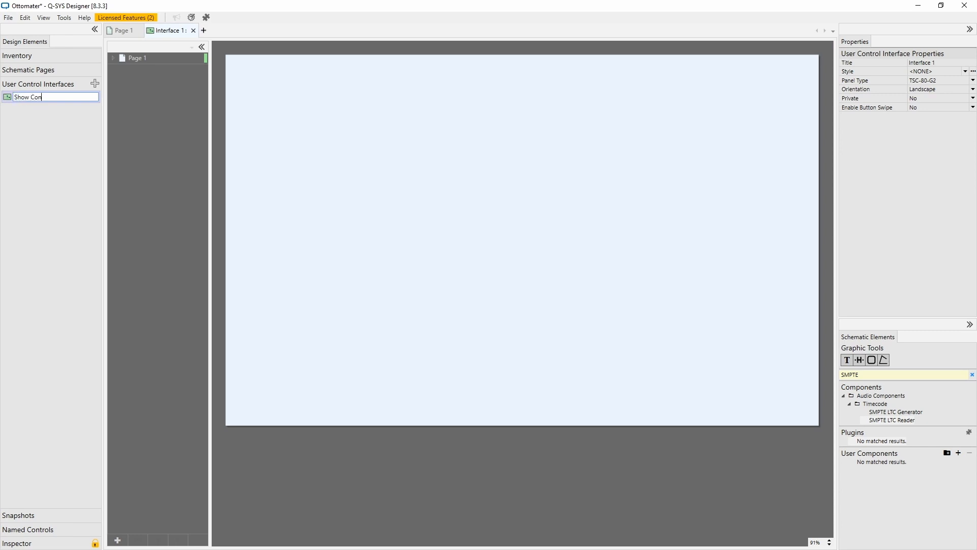
{"action": "type", "text": "trol"}
{"action": "key", "text": "Return"}
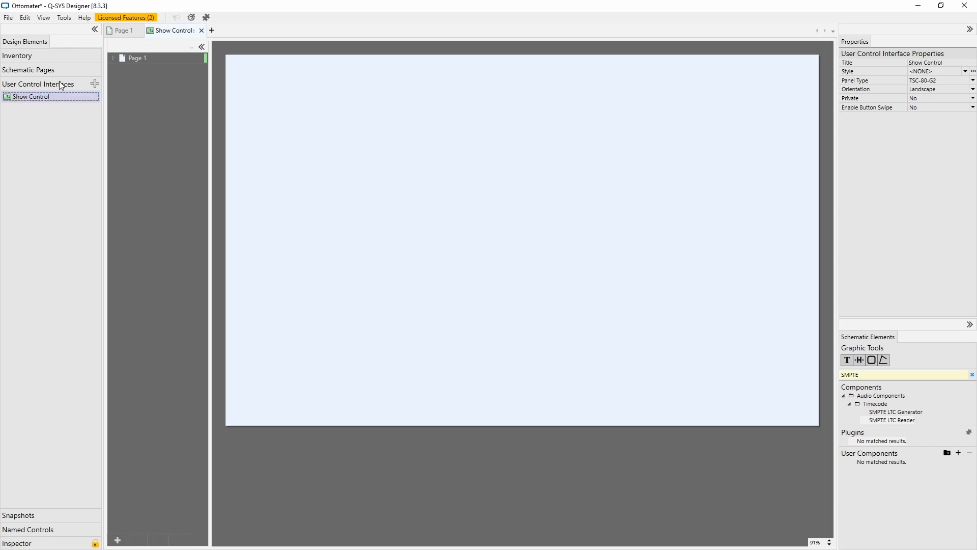
Paste the four trigger buttons onto the Show Control page and arrange them in a two-by-two grid.
{"action": "left_click", "coordinate": [155, 63]}
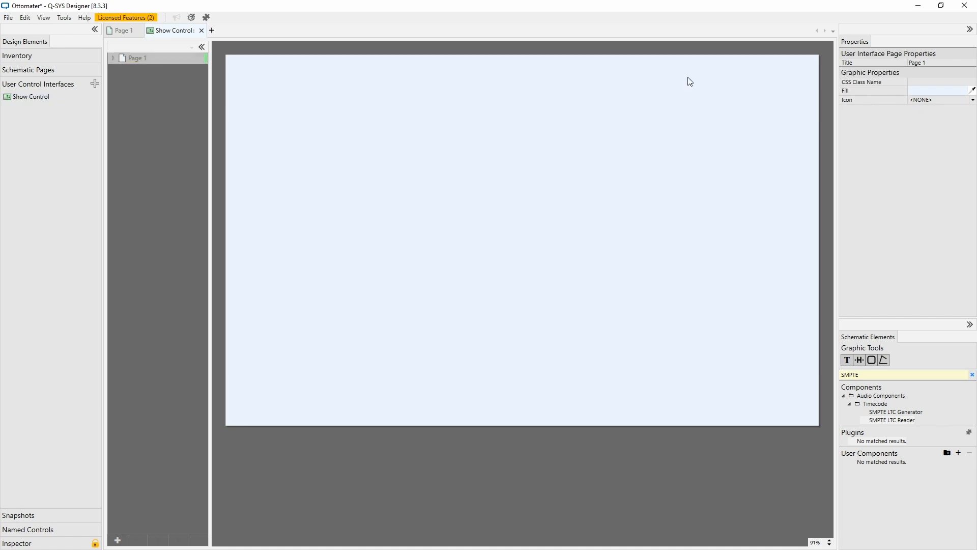
{"action": "left_click", "coordinate": [522, 133]}
{"action": "left_click_drag", "start_coordinate": [505, 130], "coordinate": [239, 61]}
{"action": "left_click", "coordinate": [443, 144]}
{"action": "left_click_drag", "start_coordinate": [337, 145], "coordinate": [242, 82]}
{"action": "left_click_drag", "start_coordinate": [329, 162], "coordinate": [261, 60]}
{"action": "left_click_drag", "start_coordinate": [332, 176], "coordinate": [264, 74]}
Select all four buttons and scale the grid to fill the whole interface page.
{"action": "key", "text": "ctrl+a"}
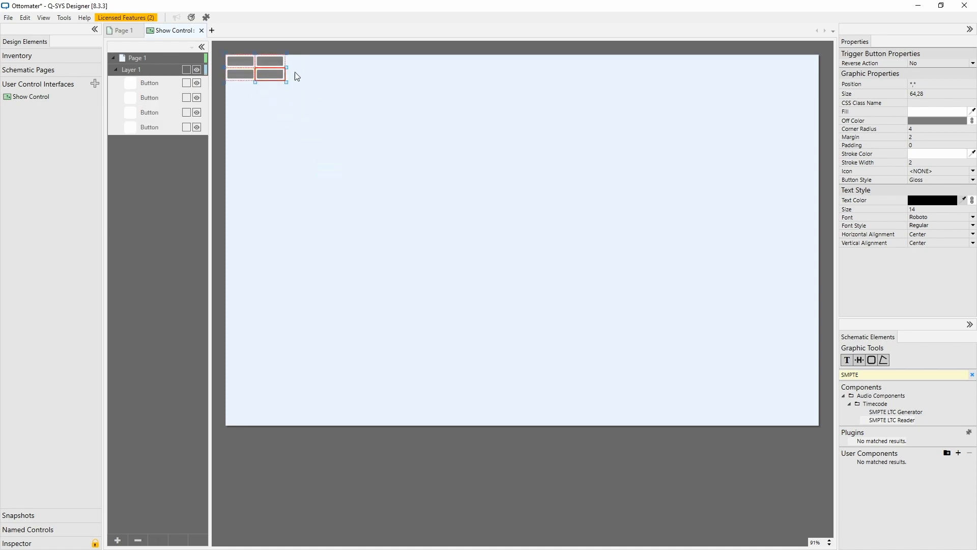
{"action": "left_click_drag", "start_coordinate": [287, 81], "coordinate": [820, 425]}
{"action": "left_click", "coordinate": [732, 472]}
Label the upper-left button Start Of Day.
{"action": "left_click", "coordinate": [392, 167]}
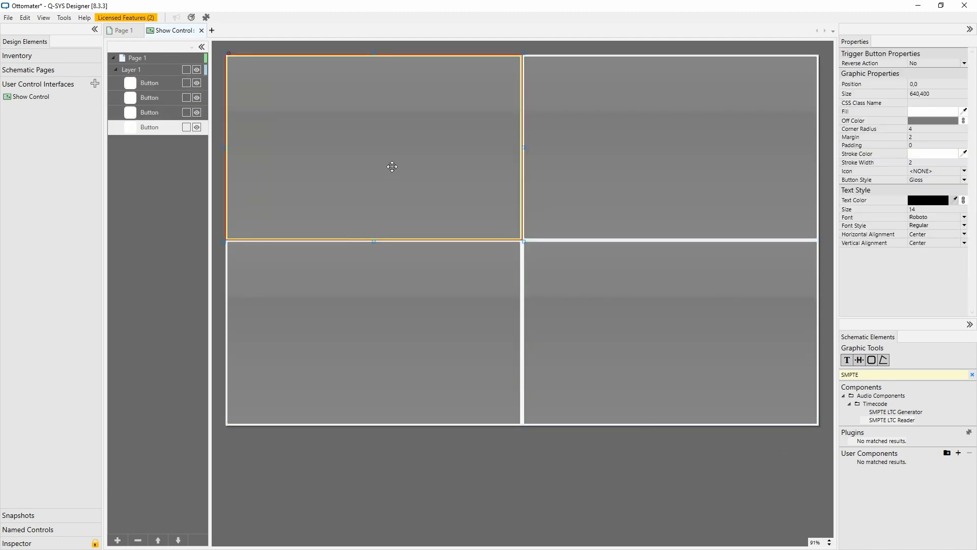
{"action": "double_click", "coordinate": [392, 166]}
{"action": "type", "text": "Start"}
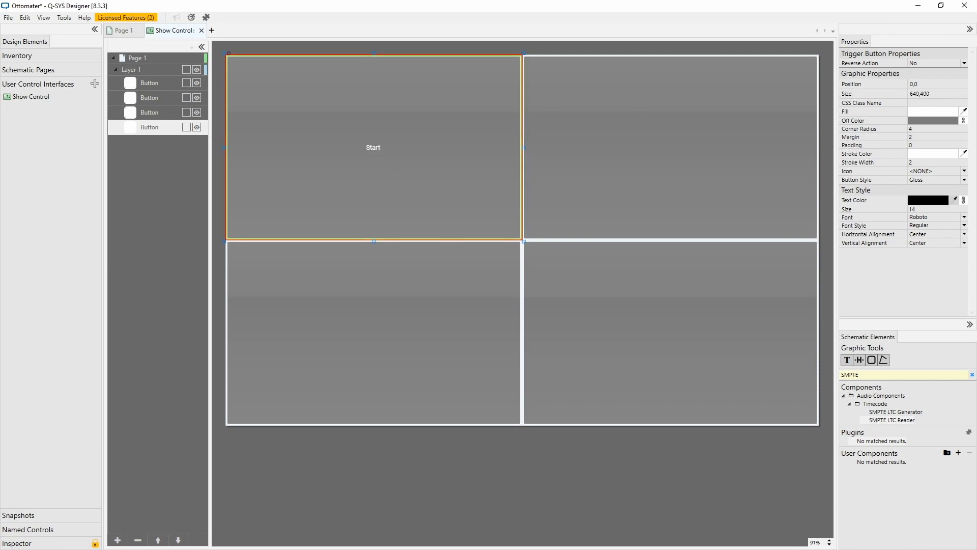
{"action": "type", "text": " Of Day"}
{"action": "left_click", "coordinate": [402, 503]}
Label the lower-left button End Of Day.
{"action": "left_click", "coordinate": [397, 352]}
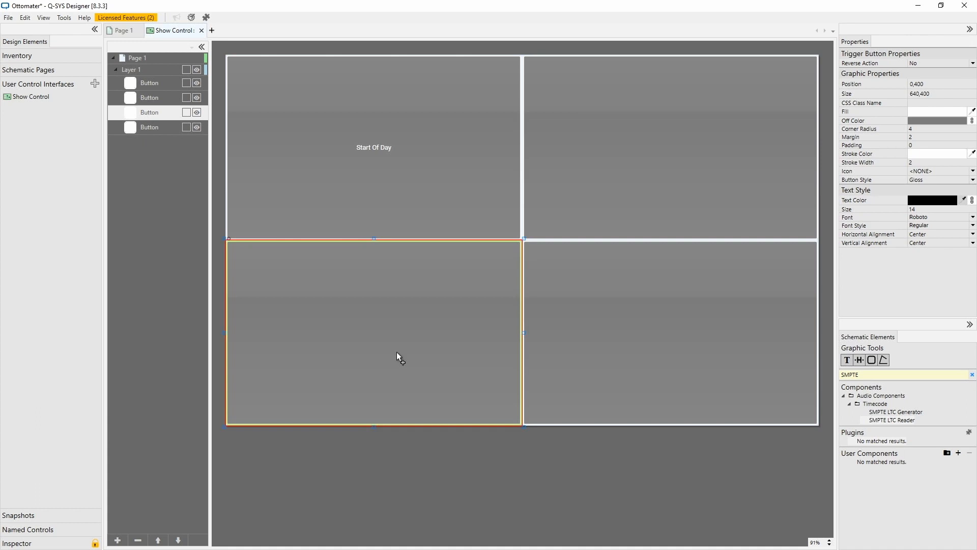
{"action": "double_click", "coordinate": [397, 352]}
{"action": "type", "text": "End Of Day"}
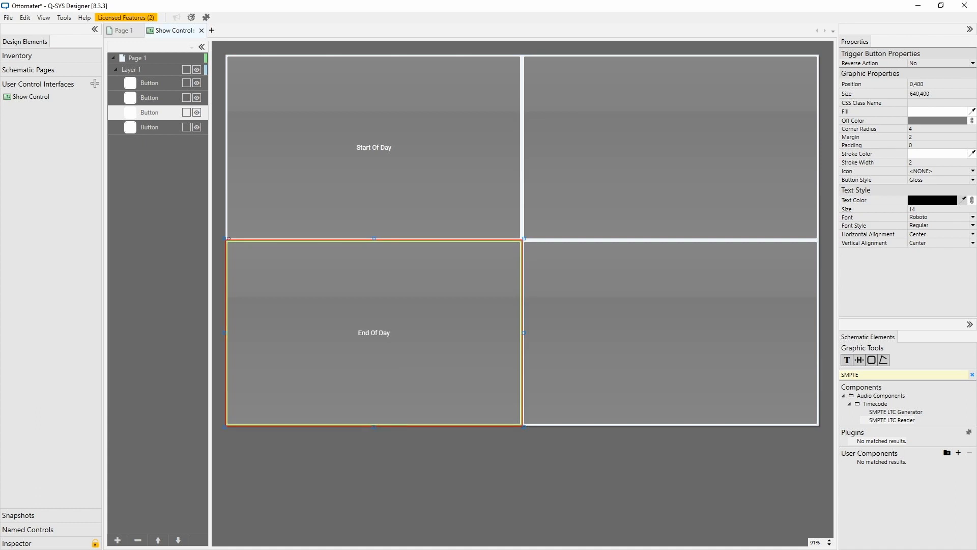
{"action": "left_click", "coordinate": [585, 519]}
Label the upper-right button Show Start.
{"action": "left_click", "coordinate": [598, 144]}
{"action": "double_click", "coordinate": [597, 142]}
{"action": "type", "text": "Show Start"}
{"action": "left_click", "coordinate": [605, 457]}
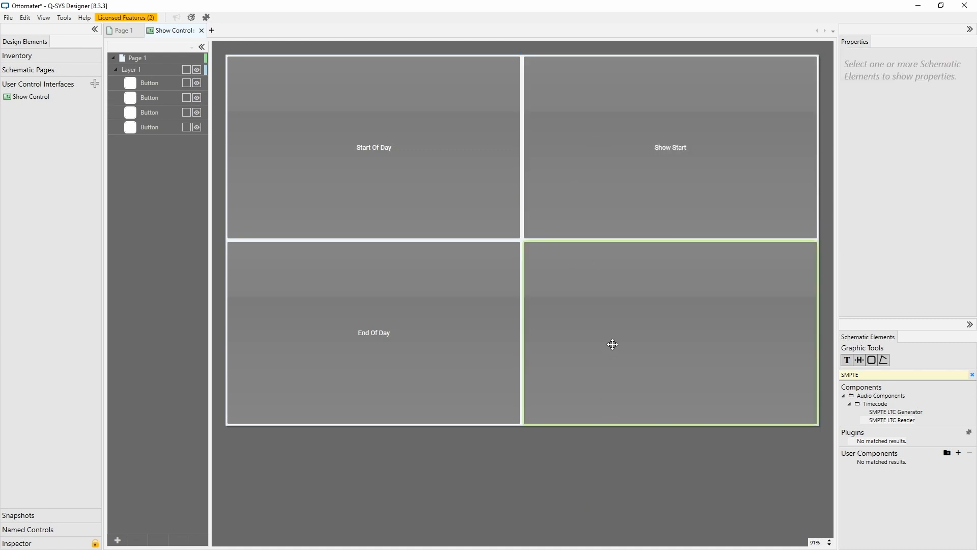
Label the lower-right button Show Stop.
{"action": "left_click", "coordinate": [612, 344]}
{"action": "double_click", "coordinate": [611, 344]}
{"action": "type", "text": "Show Stop"}
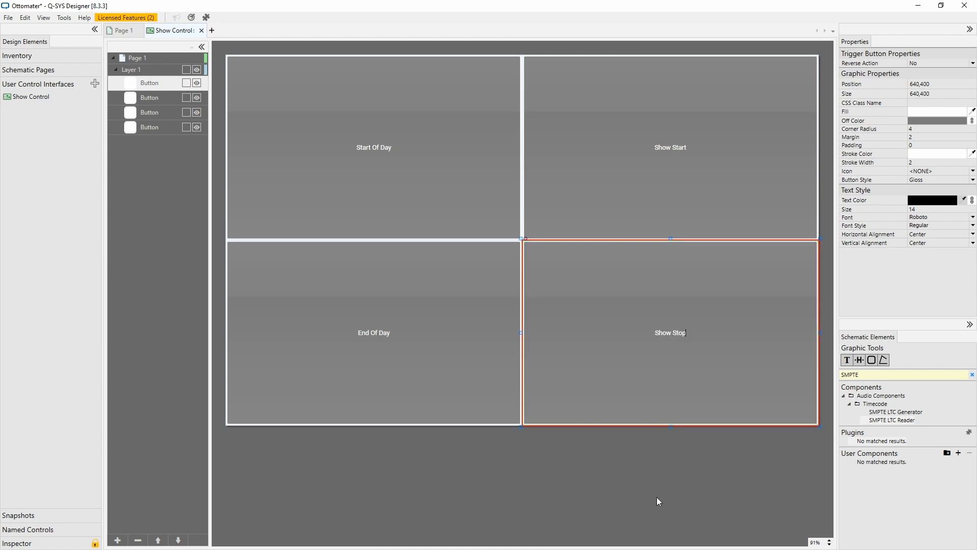
Select all four buttons and set their text size to 42.
{"action": "left_click_drag", "start_coordinate": [657, 499], "coordinate": [464, 208]}
{"action": "left_click", "coordinate": [921, 209]}
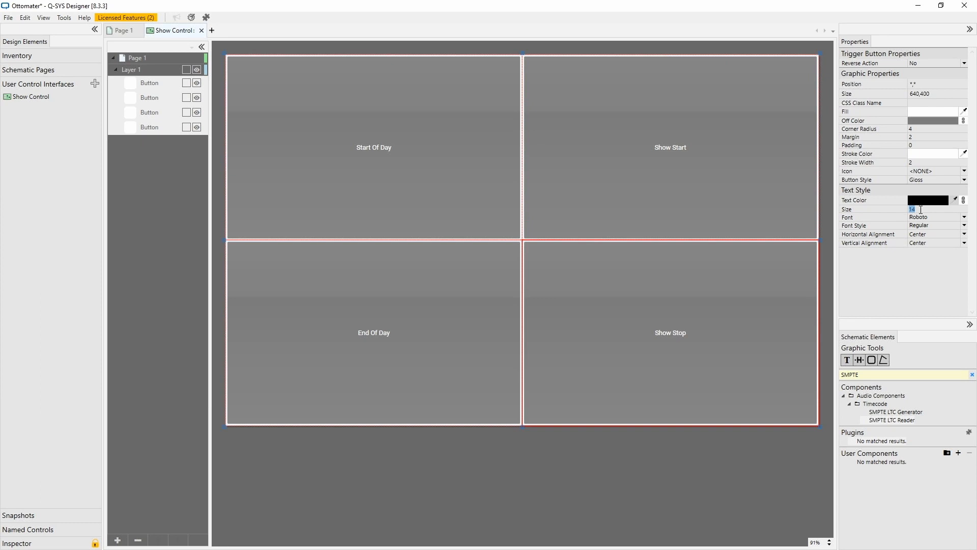
{"action": "type", "text": "36"}
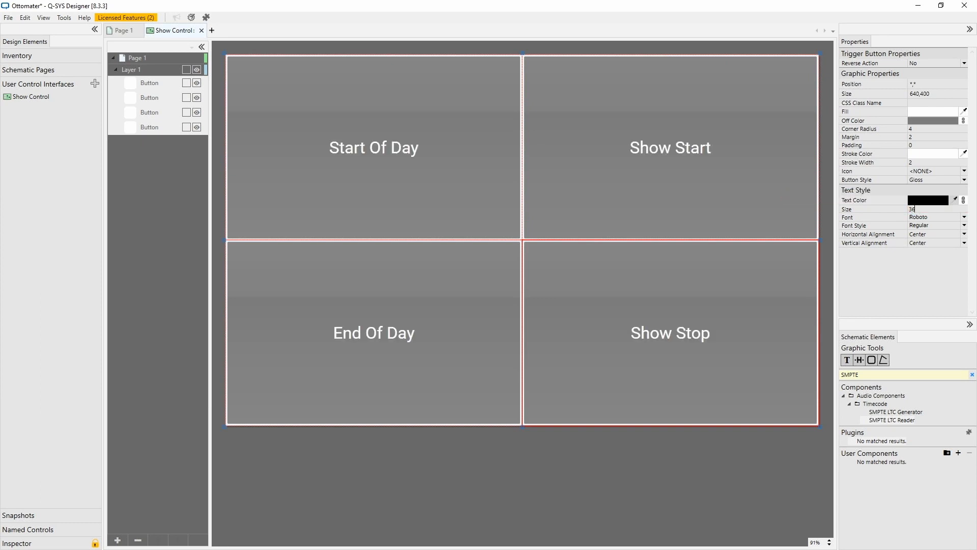
{"action": "left_click_drag", "start_coordinate": [926, 209], "coordinate": [816, 205]}
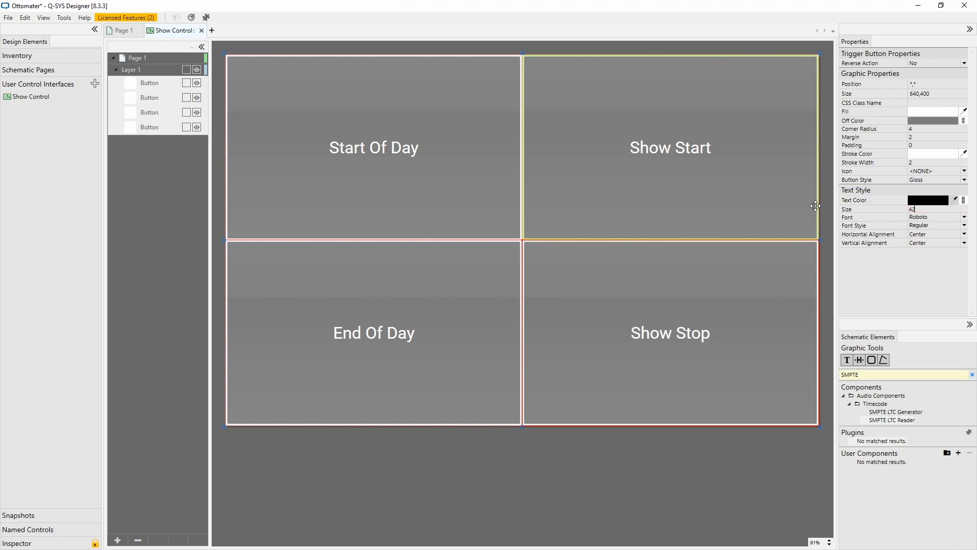
{"action": "type", "text": "42"}
{"action": "key", "text": "Return"}
{"action": "left_click", "coordinate": [687, 476]}
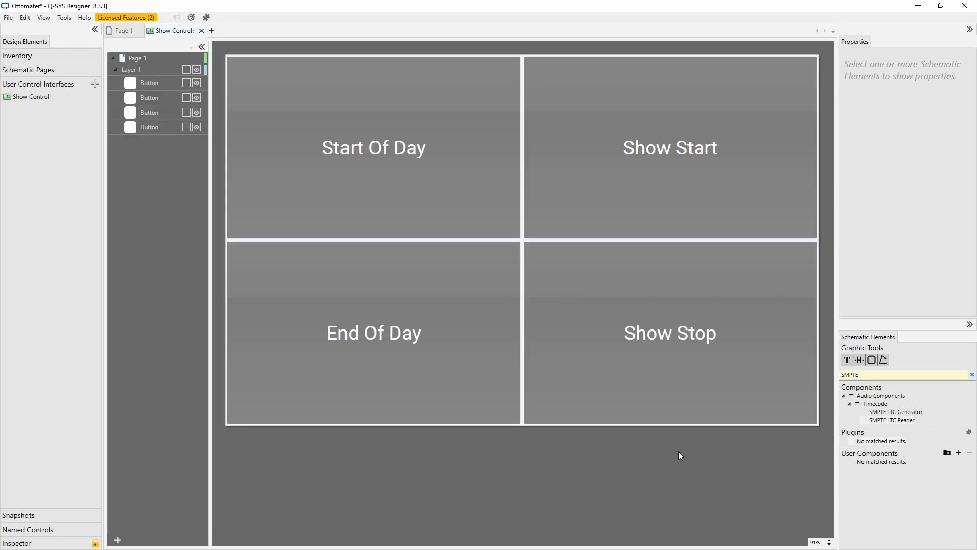
Fill the Show Start button green and the Show Stop button red.
{"action": "left_click", "coordinate": [677, 159]}
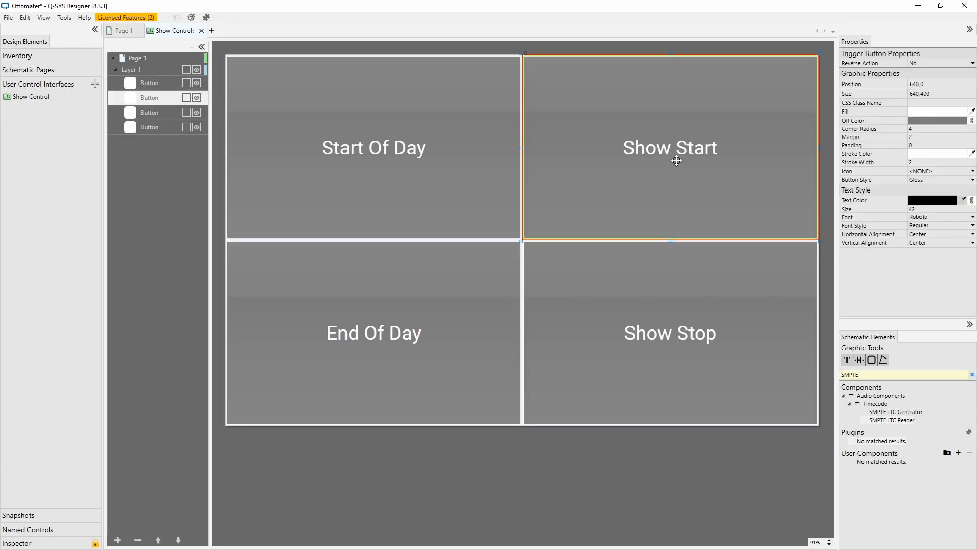
{"action": "left_click", "coordinate": [937, 114]}
{"action": "left_click", "coordinate": [784, 360]}
{"action": "left_click", "coordinate": [774, 358]}
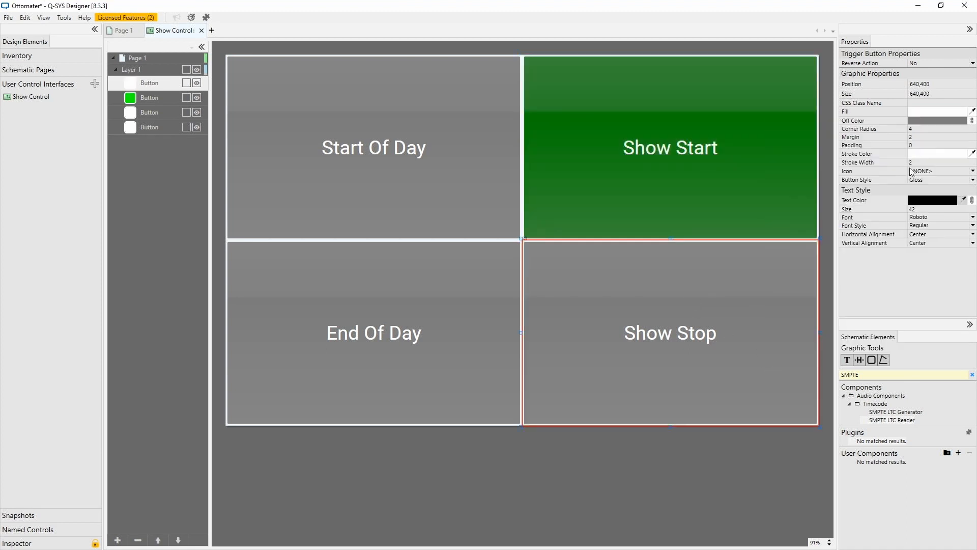
{"action": "left_click", "coordinate": [925, 112]}
{"action": "left_click", "coordinate": [927, 351]}
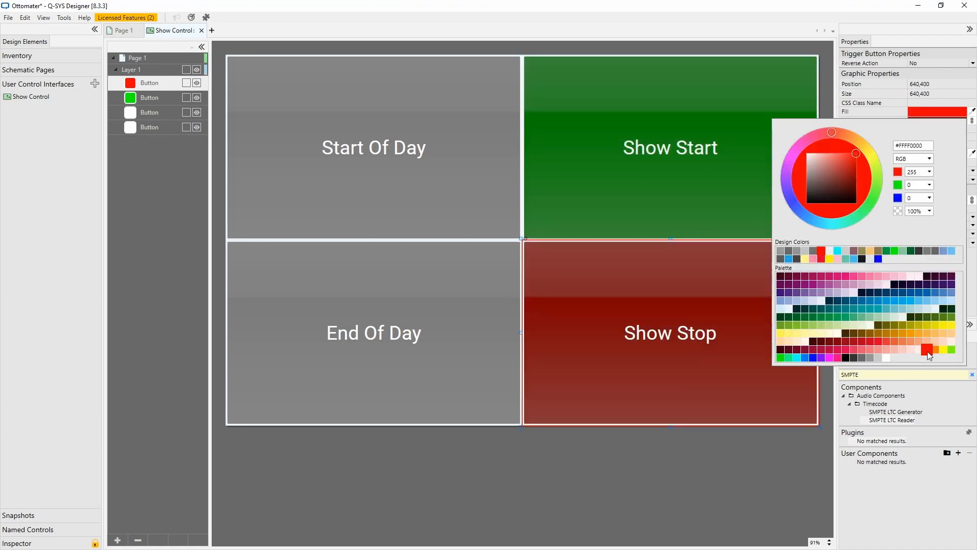
Fill the Start Of Day and End Of Day buttons blue (#FF00AEED).
{"action": "left_click", "coordinate": [413, 194]}
{"action": "left_click", "coordinate": [447, 312], "text": "shift"}
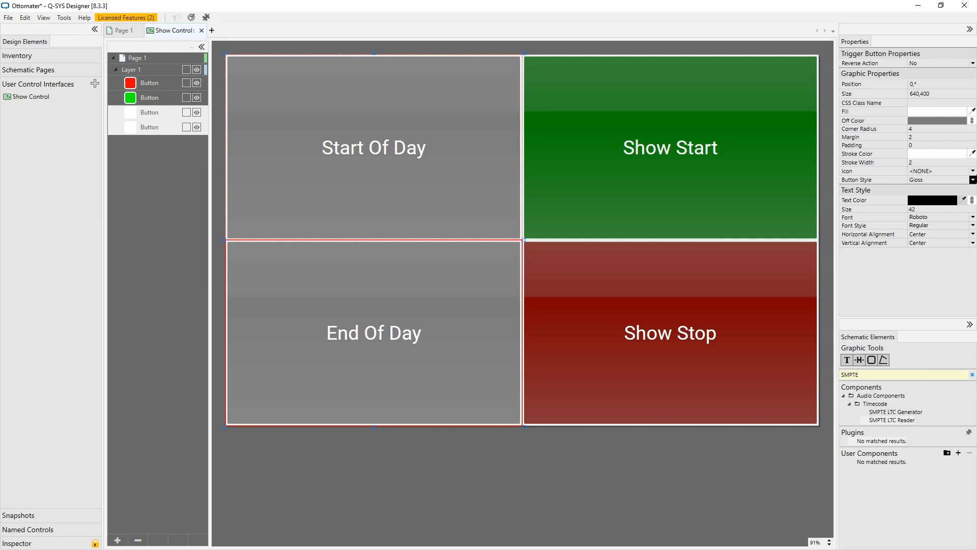
{"action": "left_click", "coordinate": [948, 113]}
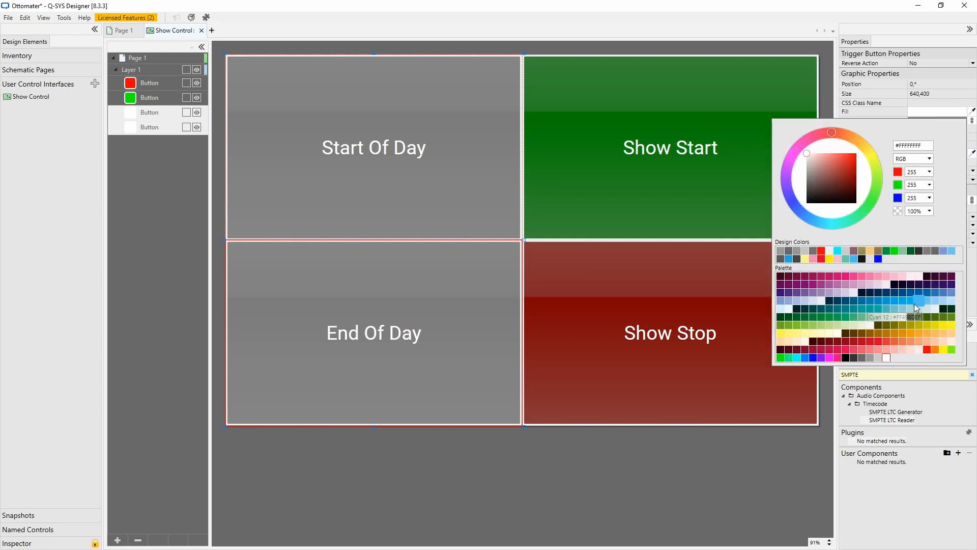
{"action": "left_click", "coordinate": [901, 303]}
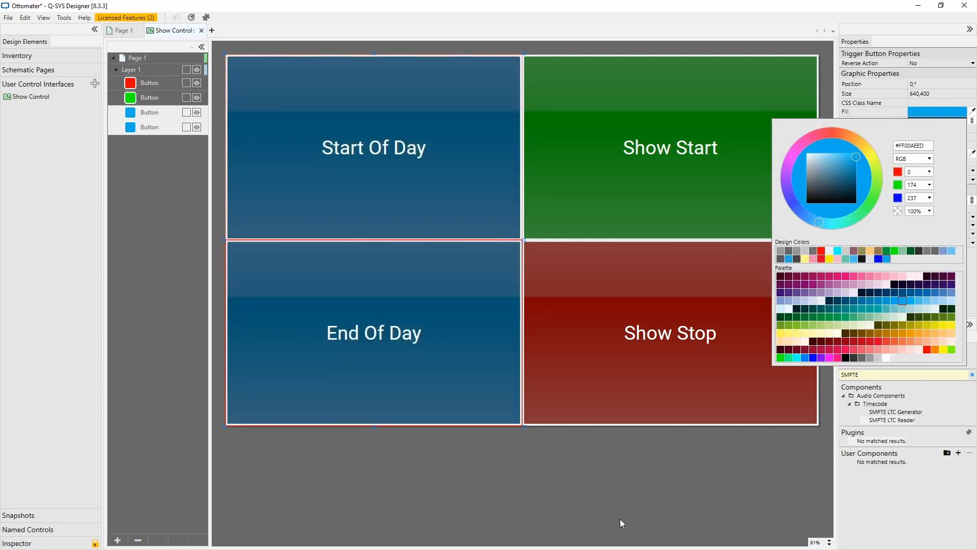
{"action": "left_click", "coordinate": [597, 512]}
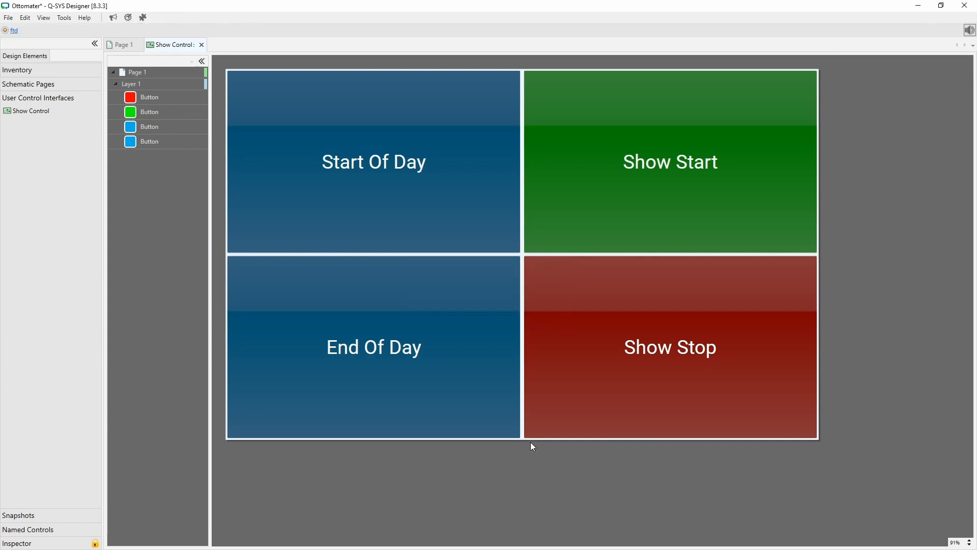
Undock the Show Control interface into a floating window and resize it beside the Ottomater.
{"action": "left_click_drag", "start_coordinate": [171, 47], "coordinate": [245, 87]}
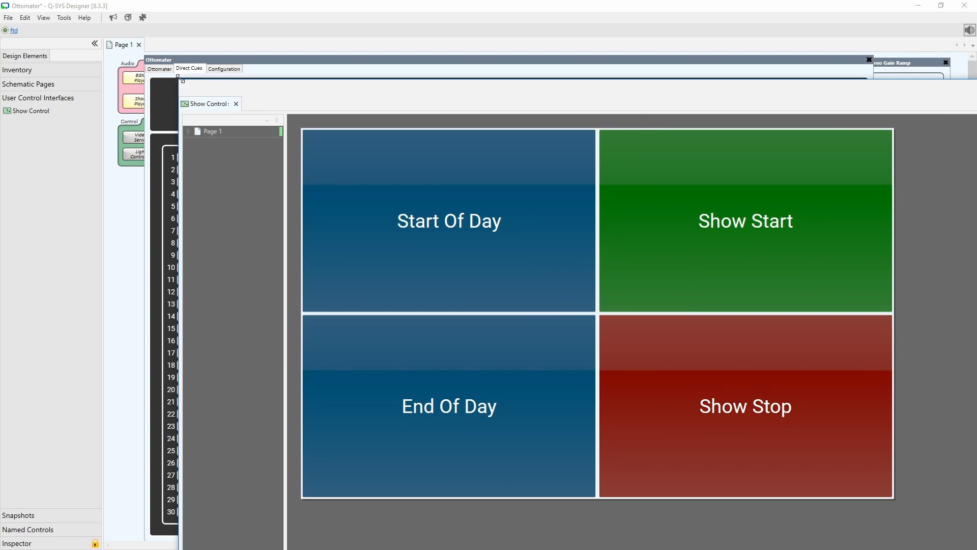
{"action": "left_click_drag", "start_coordinate": [182, 80], "coordinate": [759, 354]}
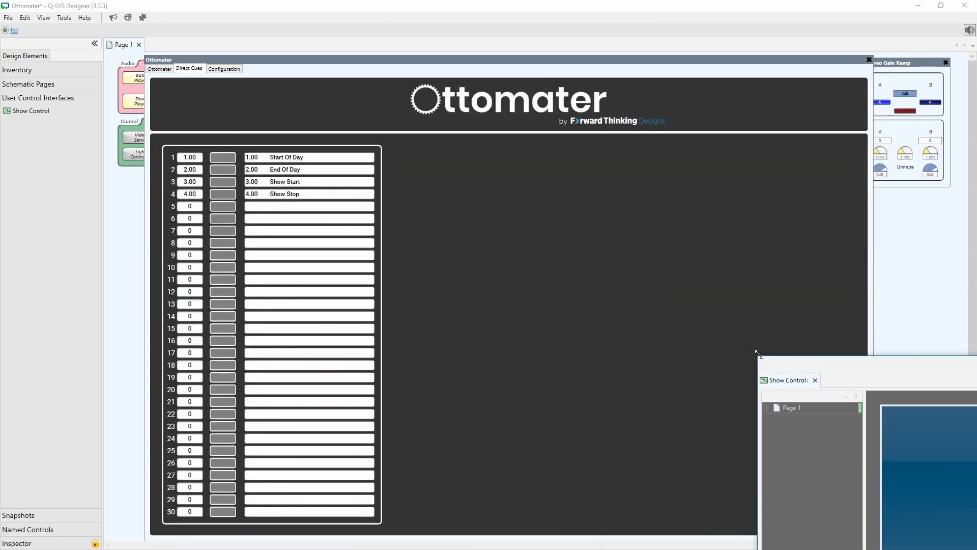
{"action": "left_click_drag", "start_coordinate": [881, 362], "coordinate": [600, 222]}
{"action": "left_click", "coordinate": [743, 439]}
{"action": "left_click", "coordinate": [744, 439]}
{"action": "left_click", "coordinate": [744, 439]}
{"action": "left_click", "coordinate": [743, 439]}
{"action": "left_click", "coordinate": [743, 439]}
{"action": "left_click", "coordinate": [744, 439]}
{"action": "left_click", "coordinate": [763, 445]}
{"action": "left_click_drag", "start_coordinate": [760, 445], "coordinate": [873, 449]}
{"action": "left_click_drag", "start_coordinate": [650, 220], "coordinate": [739, 286]}
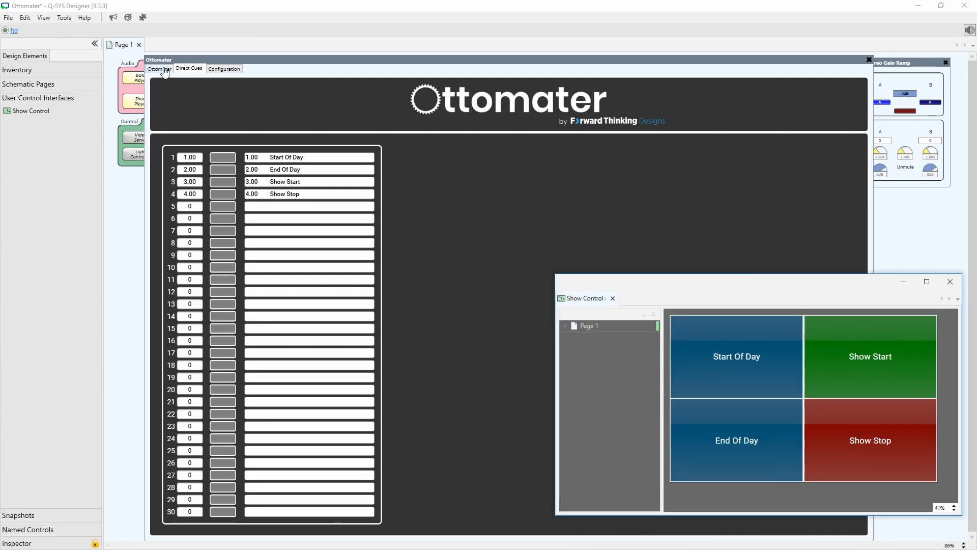
Test the panel by pressing Start Of Day, Show Start, Show Stop and End Of Day in turn.
{"action": "left_click", "coordinate": [165, 71]}
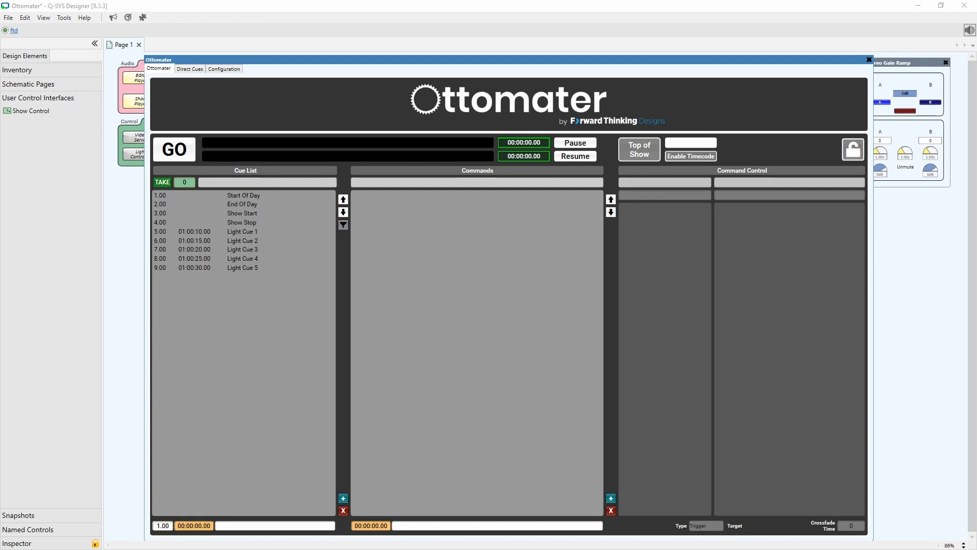
{"action": "key", "text": "alt+Tab"}
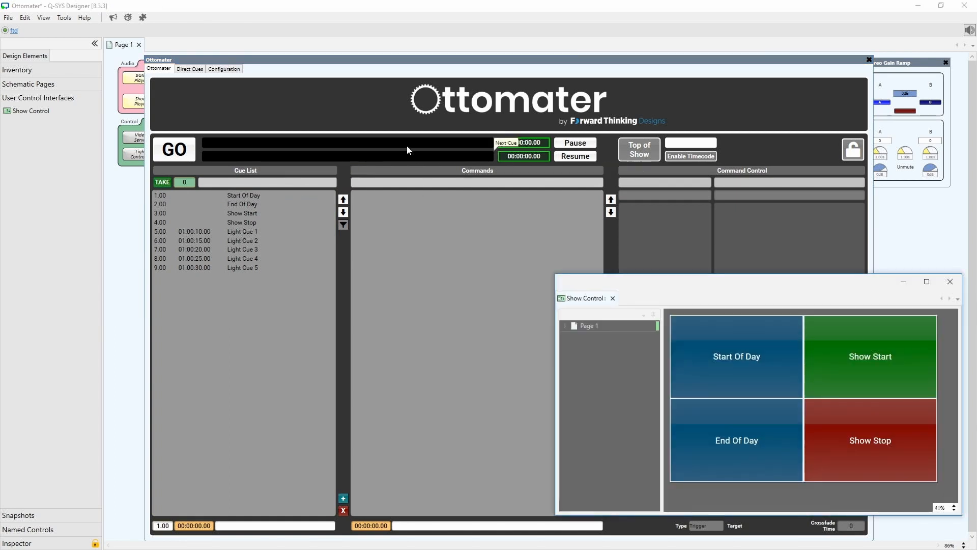
{"action": "left_click_drag", "start_coordinate": [708, 290], "coordinate": [701, 309]}
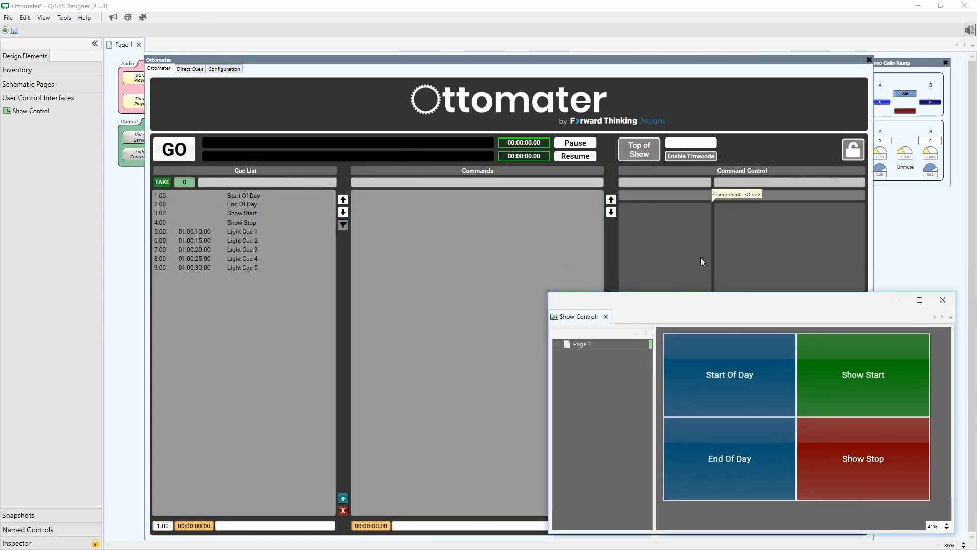
{"action": "left_click", "coordinate": [735, 367]}
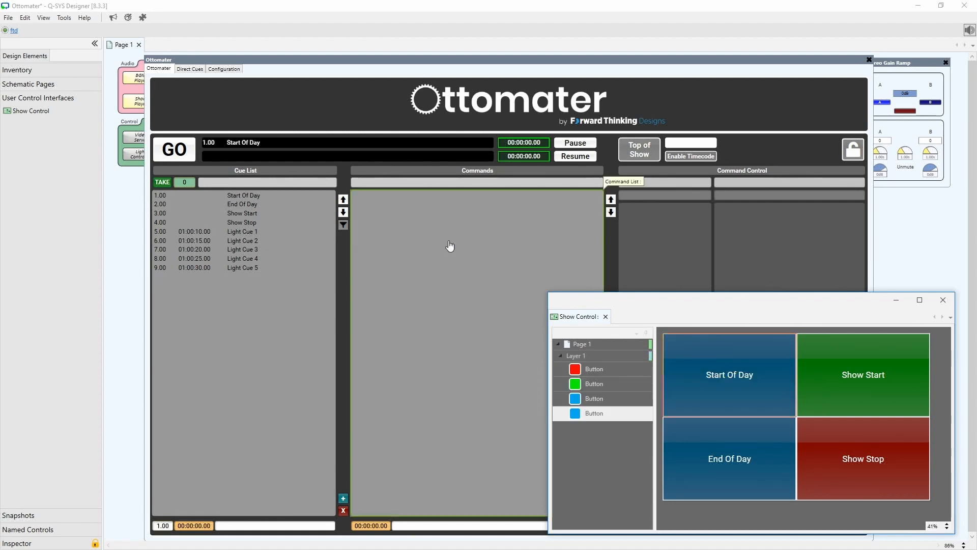
{"action": "left_click_drag", "start_coordinate": [547, 62], "coordinate": [523, 179]}
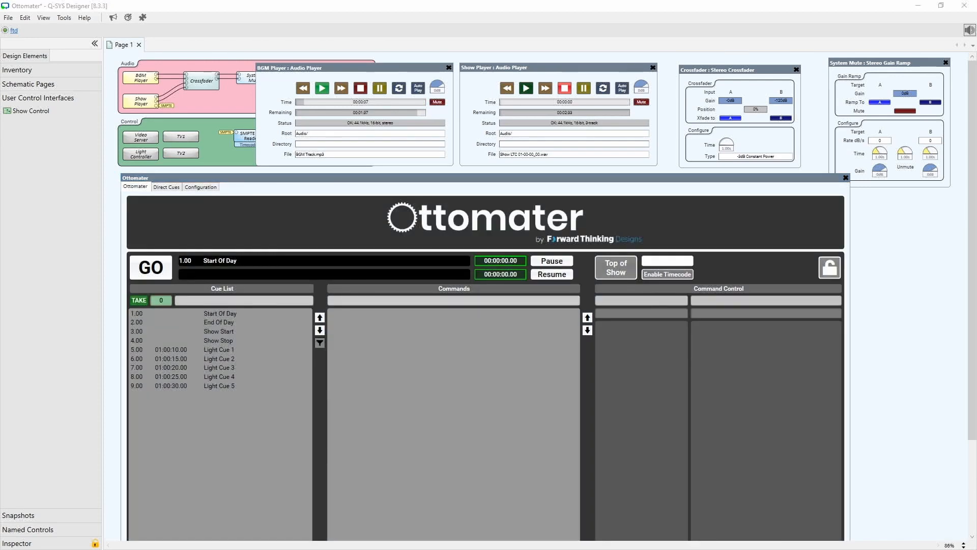
{"action": "key", "text": "alt+Tab"}
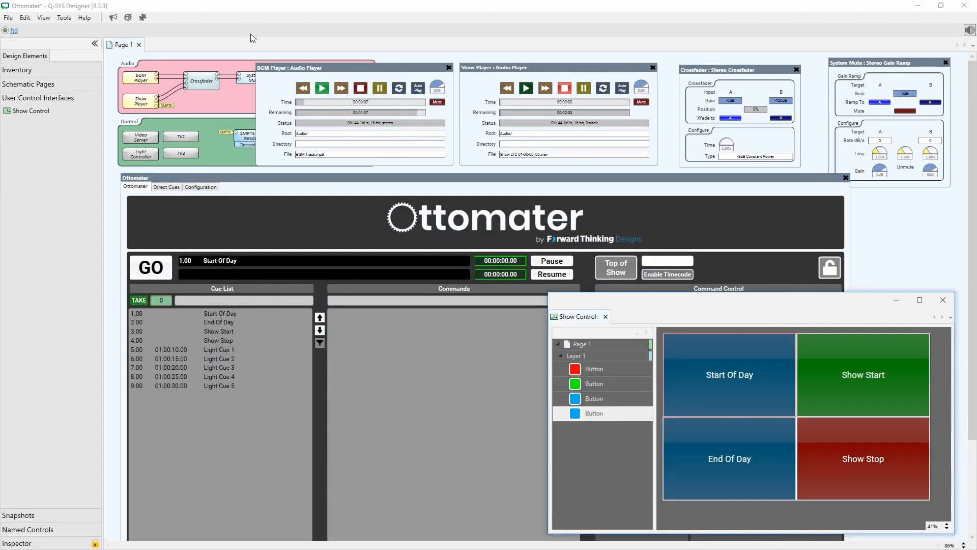
{"action": "left_click", "coordinate": [881, 383]}
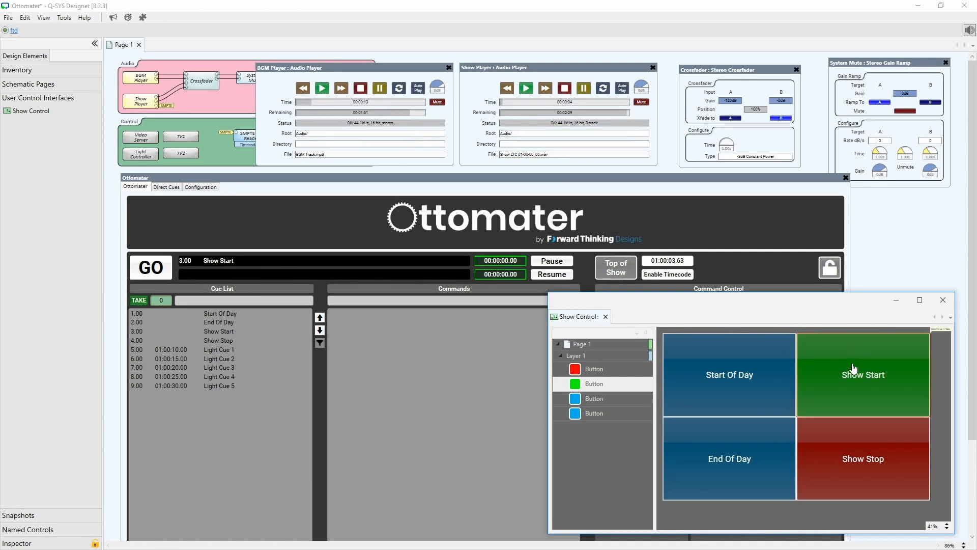
{"action": "left_click", "coordinate": [874, 469]}
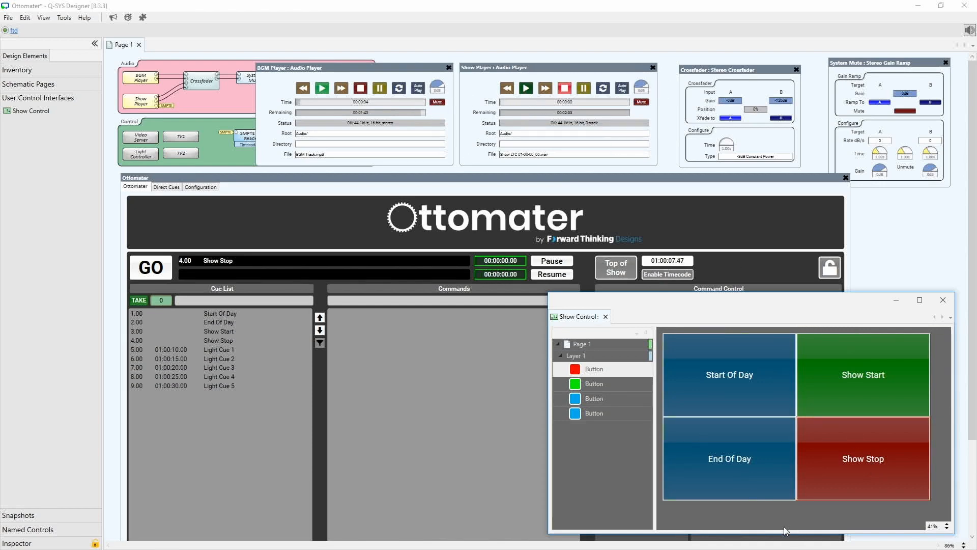
{"action": "left_click", "coordinate": [742, 482]}
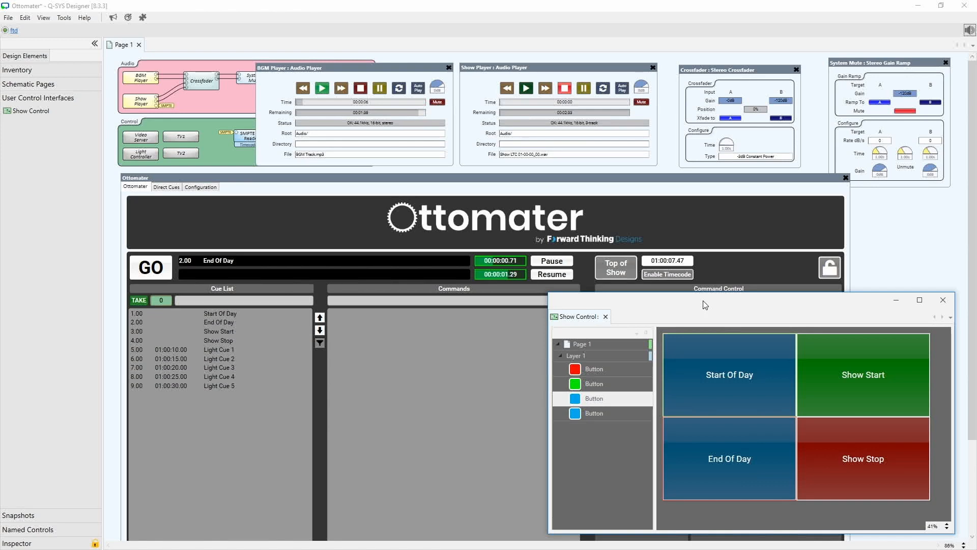